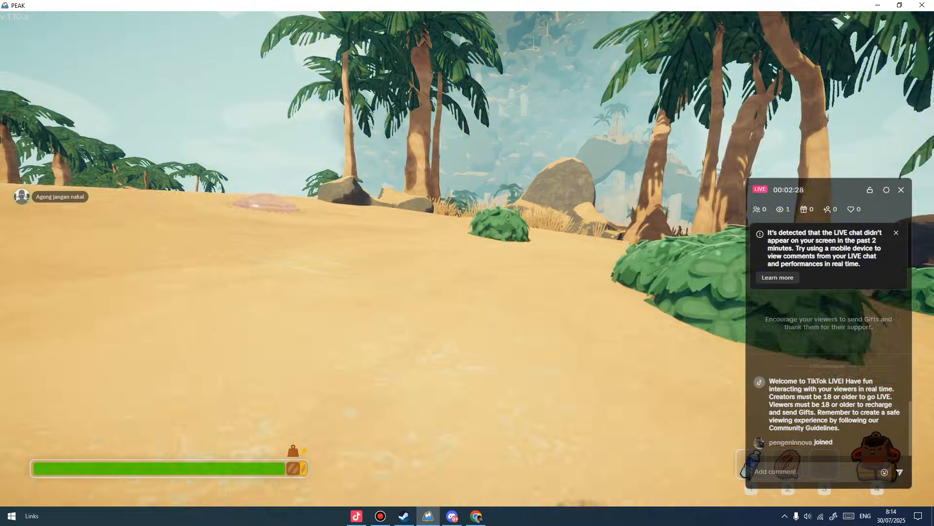
key(w)
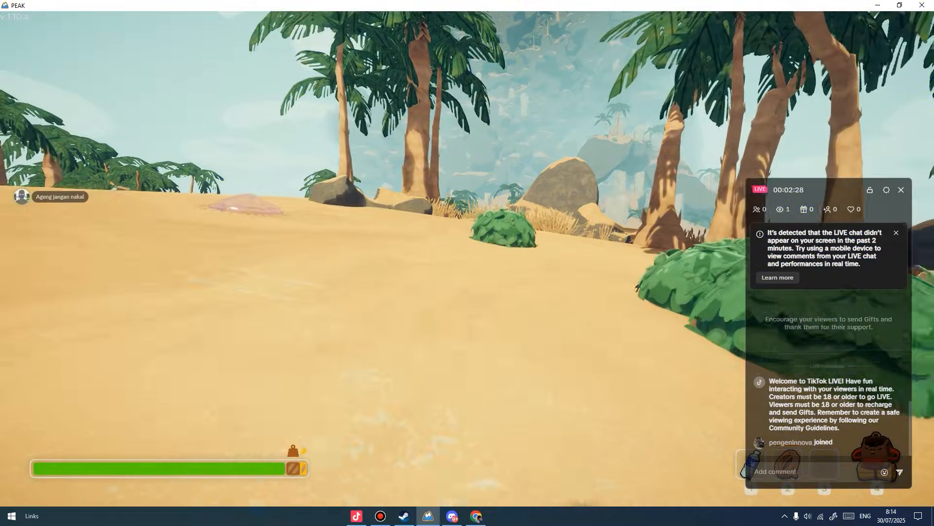
key(w)
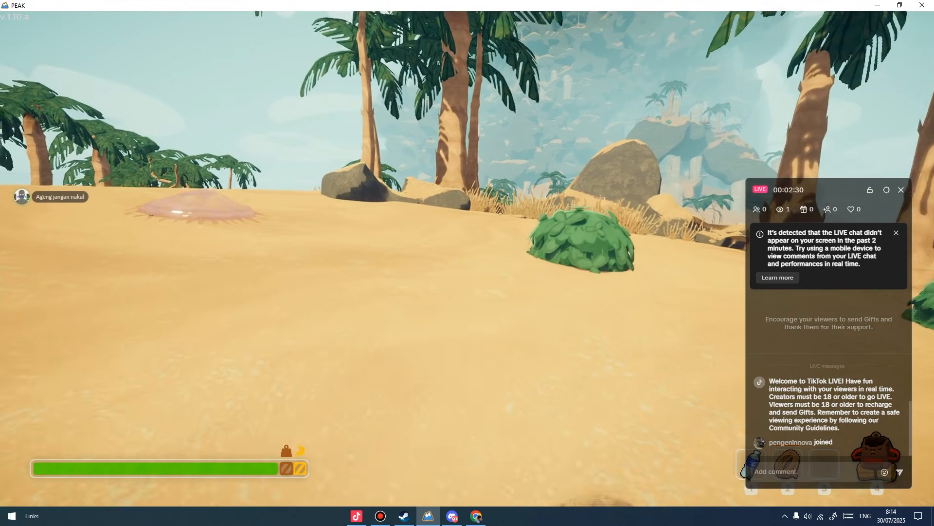
key(w)
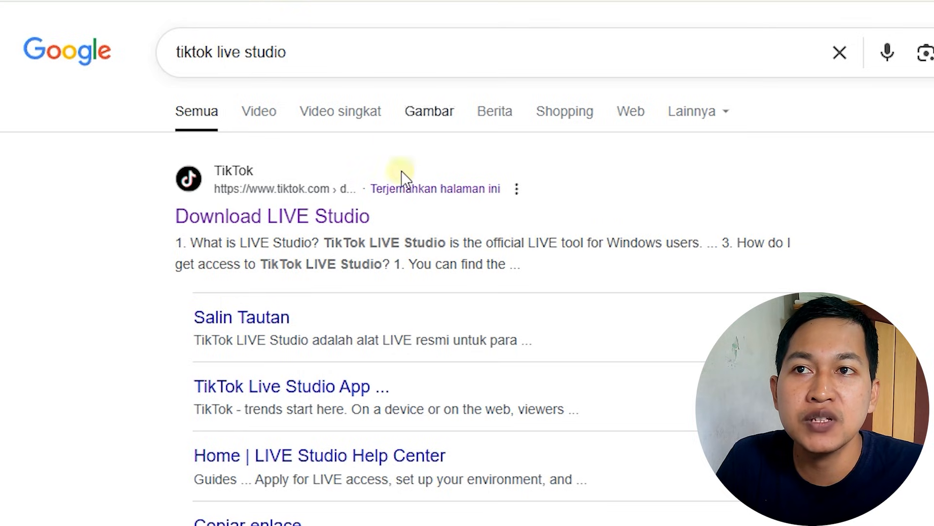
Open the official Download LIVE Studio search result, and minimize the browser and the installer window.
click(273, 223)
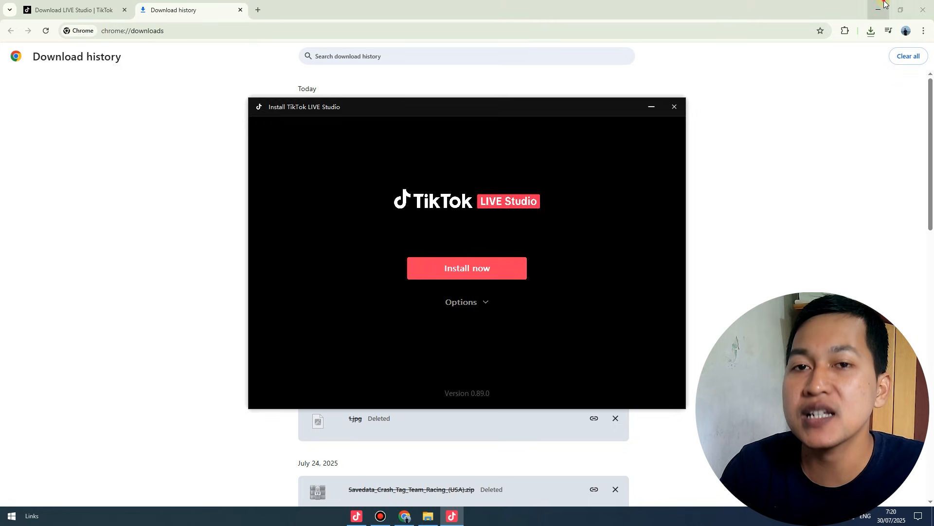
click(878, 10)
click(654, 114)
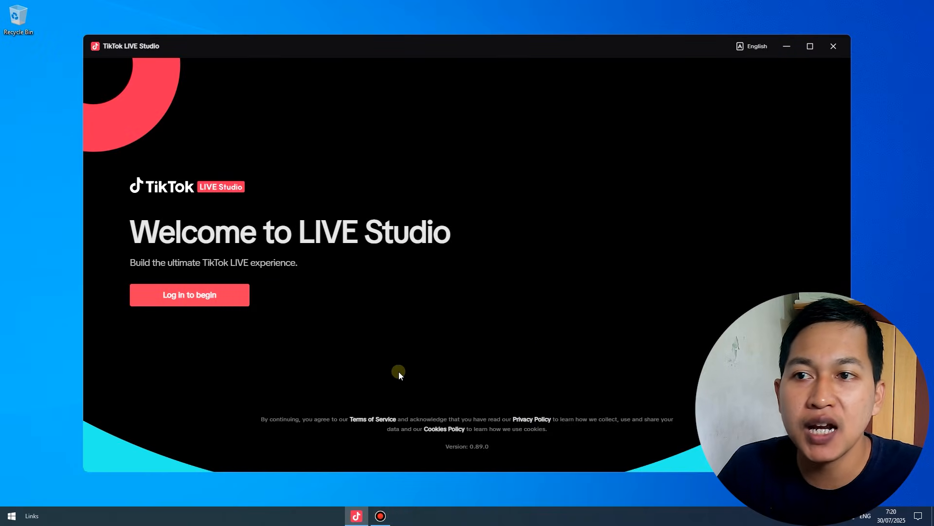
Log in to TikTok LIVE Studio from its welcome screen and maximize the studio window.
click(209, 296)
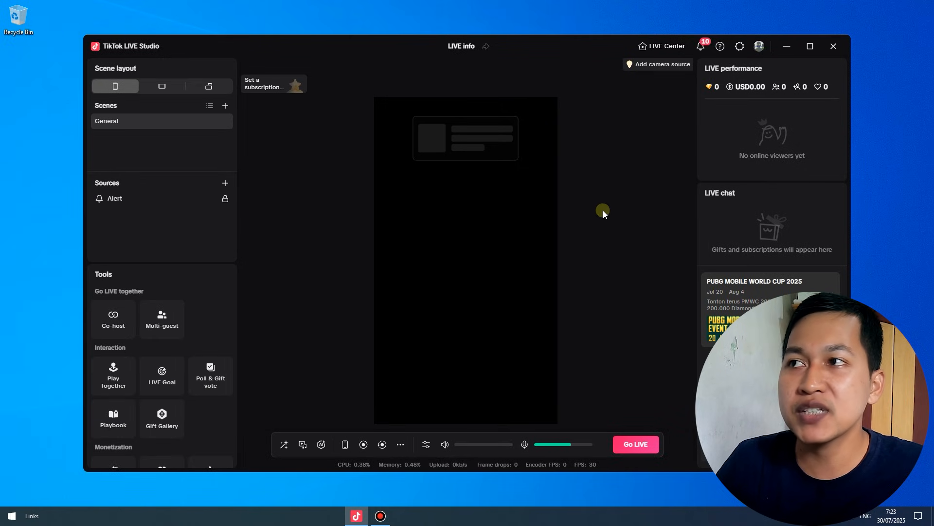
click(811, 46)
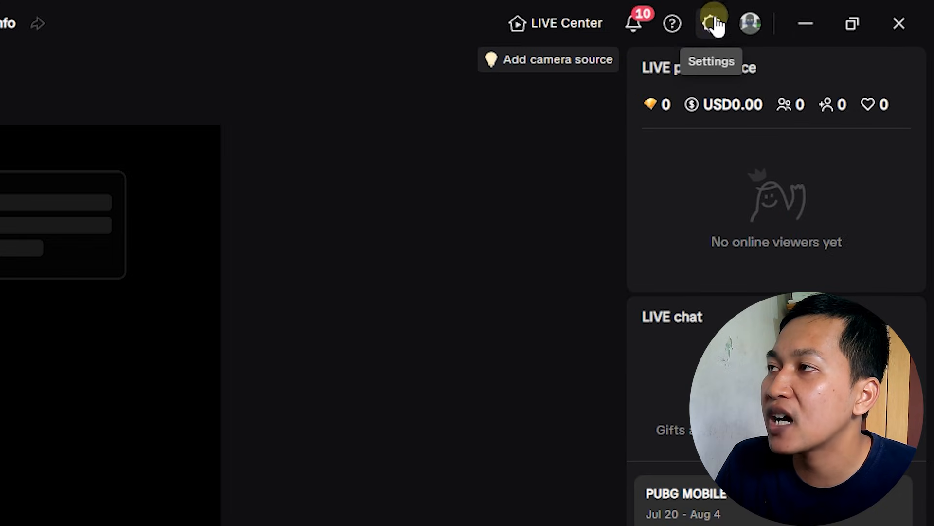
Open the LIVE quality settings, try the 1920*1080 resolution, and set the video quality to 720P.
click(709, 25)
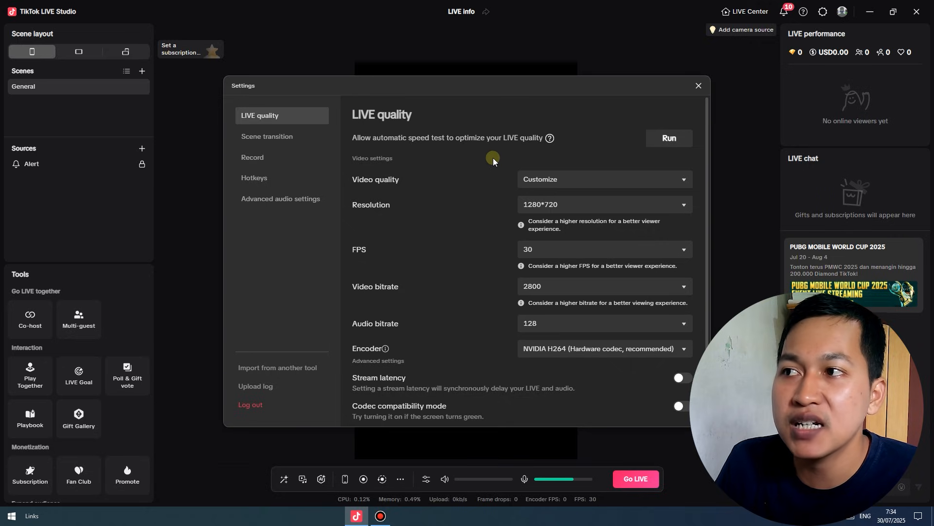
click(571, 209)
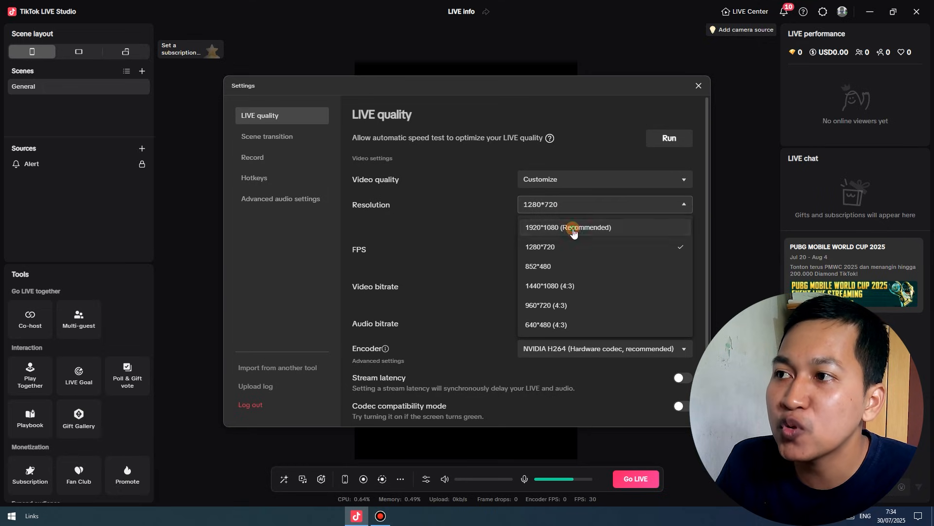
click(570, 225)
click(563, 214)
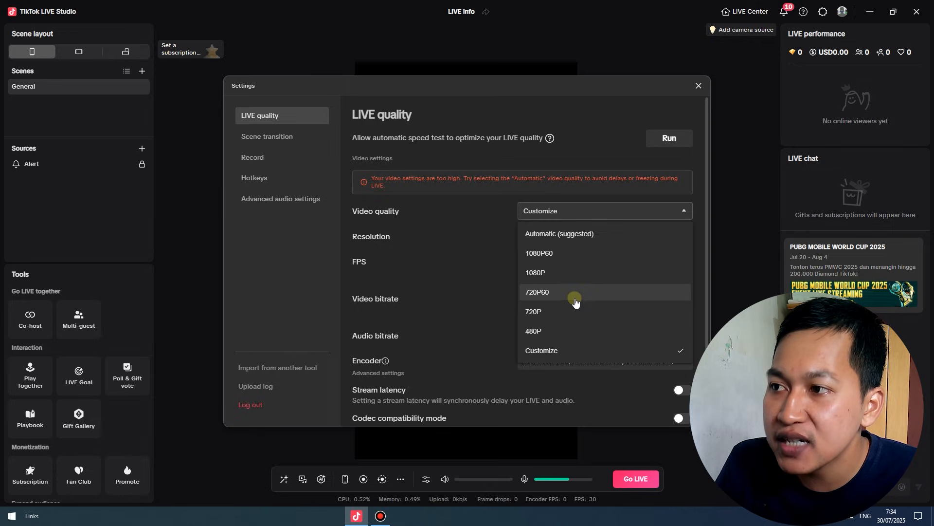
click(554, 312)
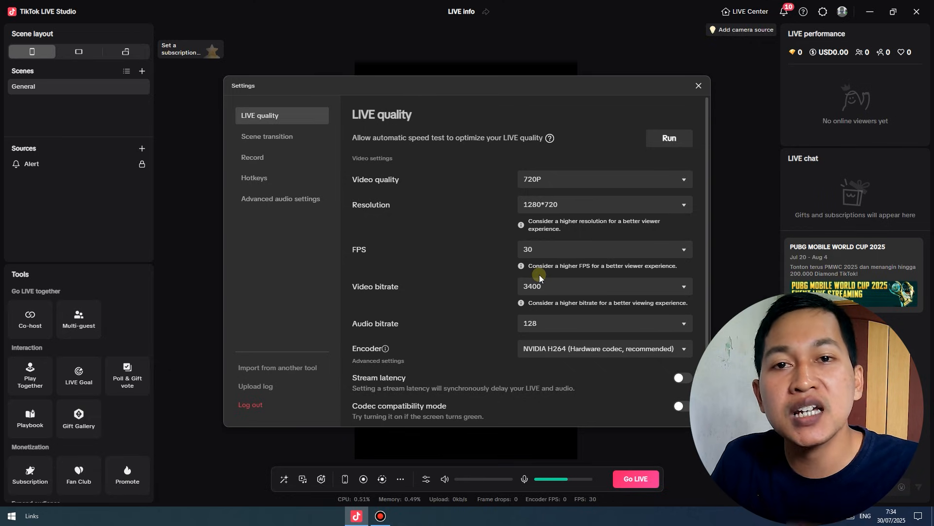
Run the system performance test, apply the Performance priority video settings, and close the settings.
click(665, 140)
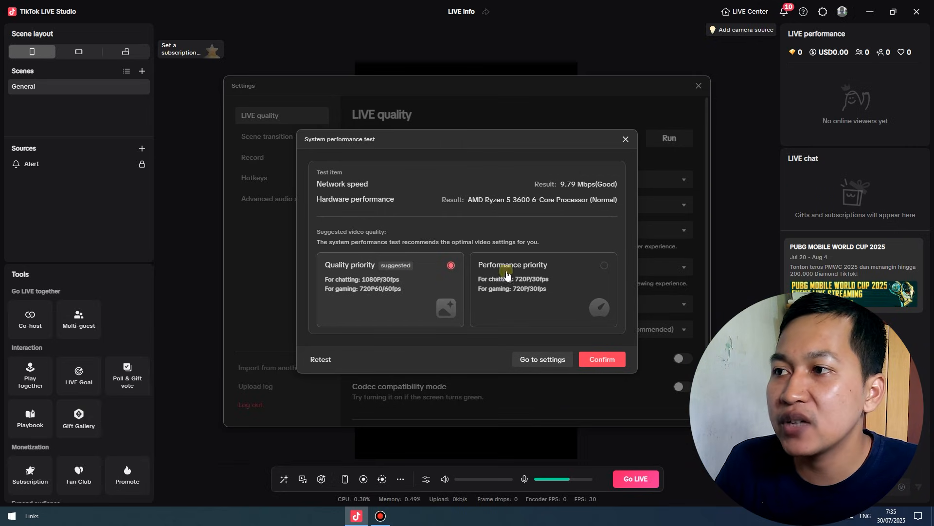
click(574, 274)
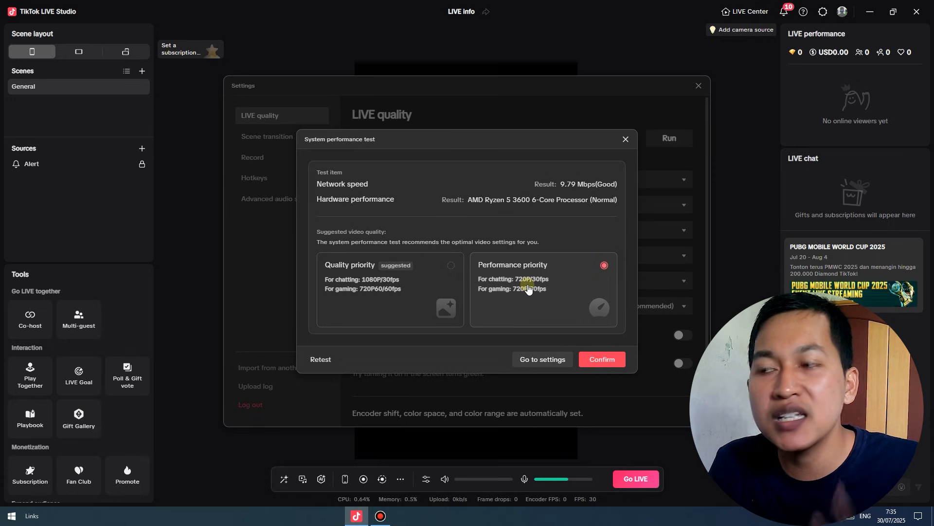
click(450, 280)
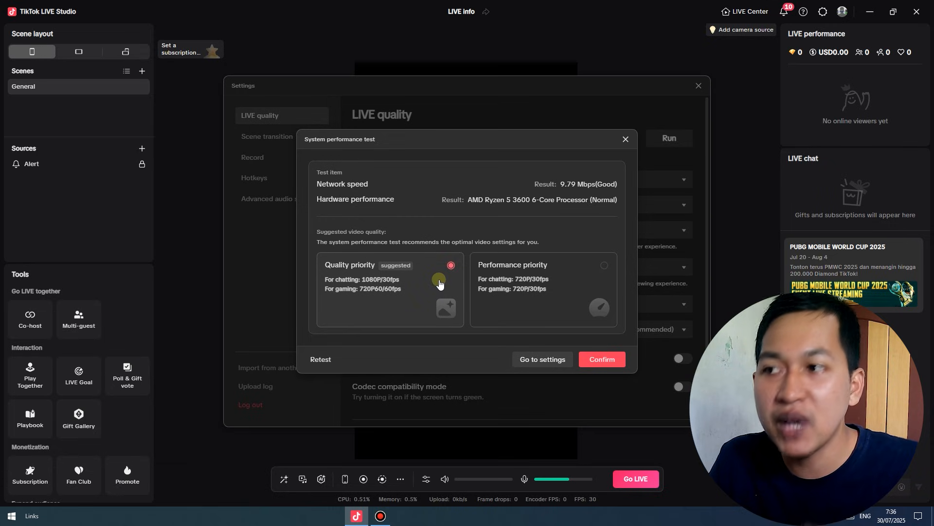
click(571, 290)
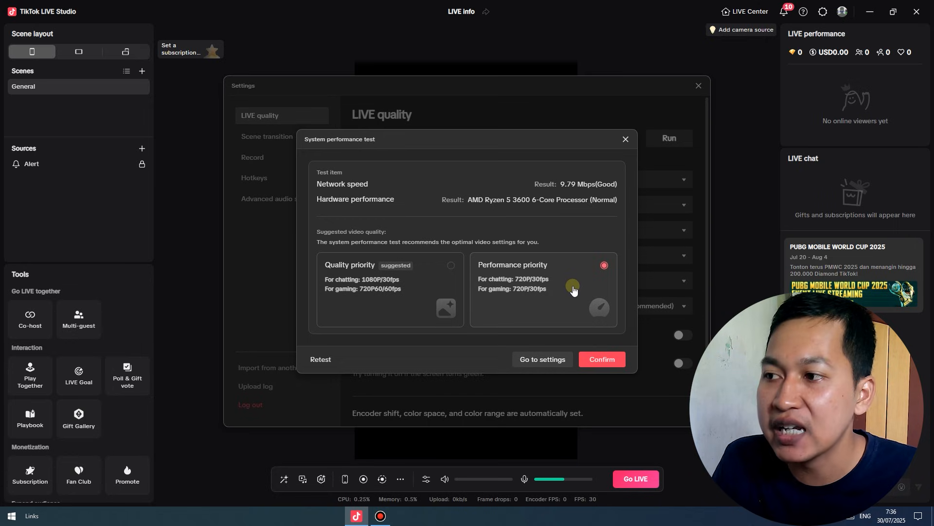
click(602, 363)
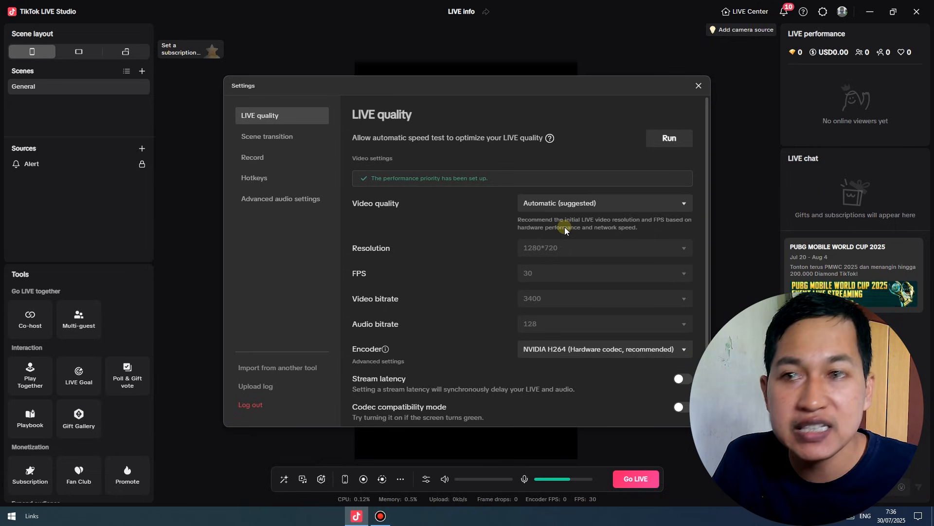
scroll(609, 256, down, 1)
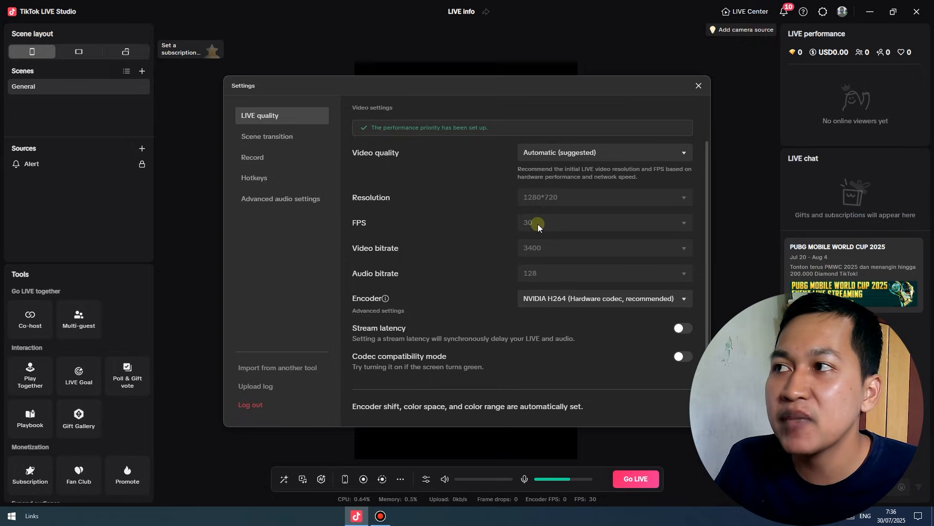
click(698, 87)
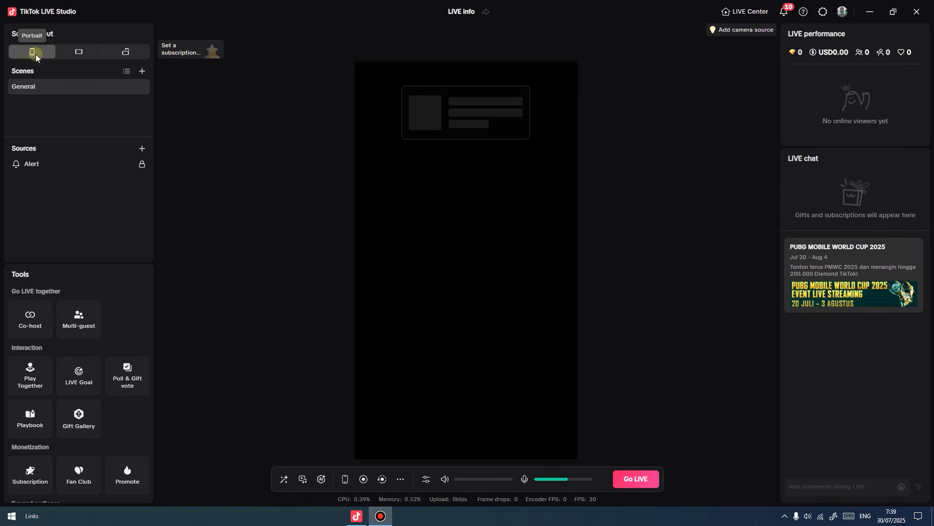
Compare the landscape and dual scene layouts with portrait, and return to the portrait layout's General scene.
click(75, 52)
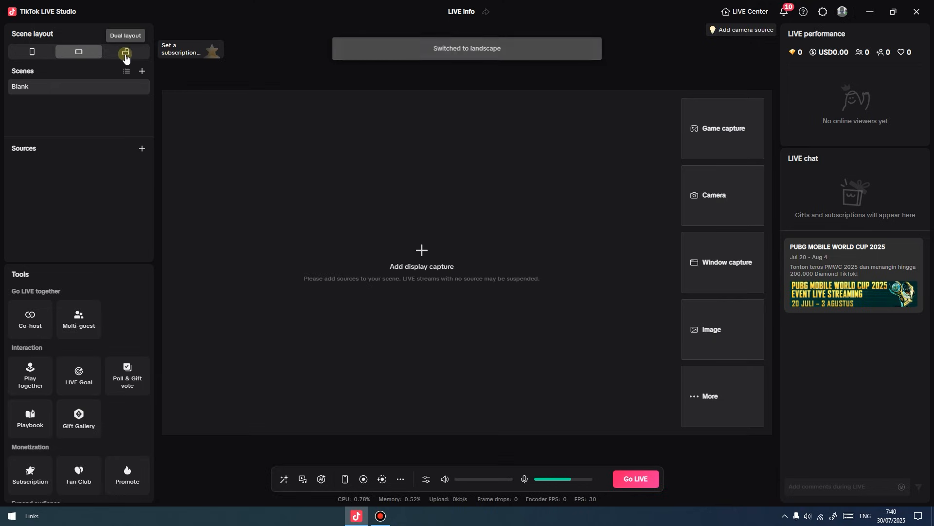
click(132, 55)
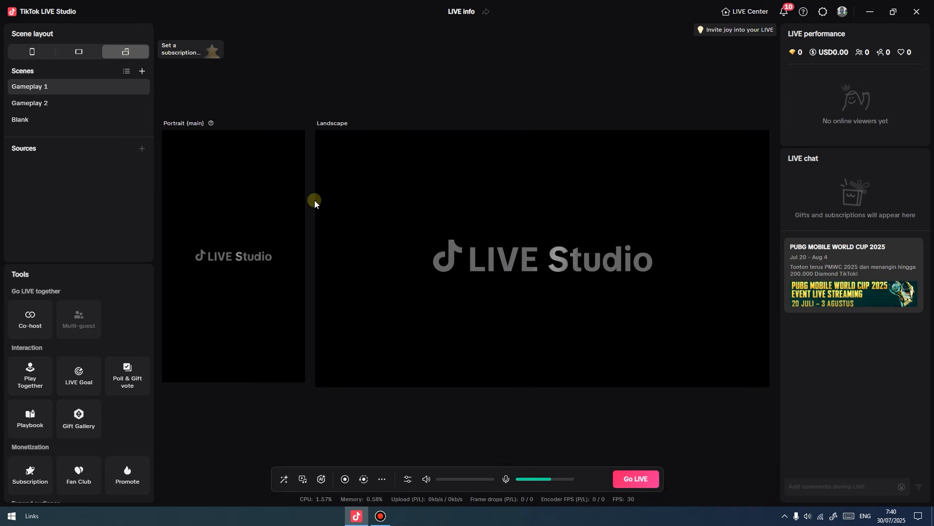
click(42, 54)
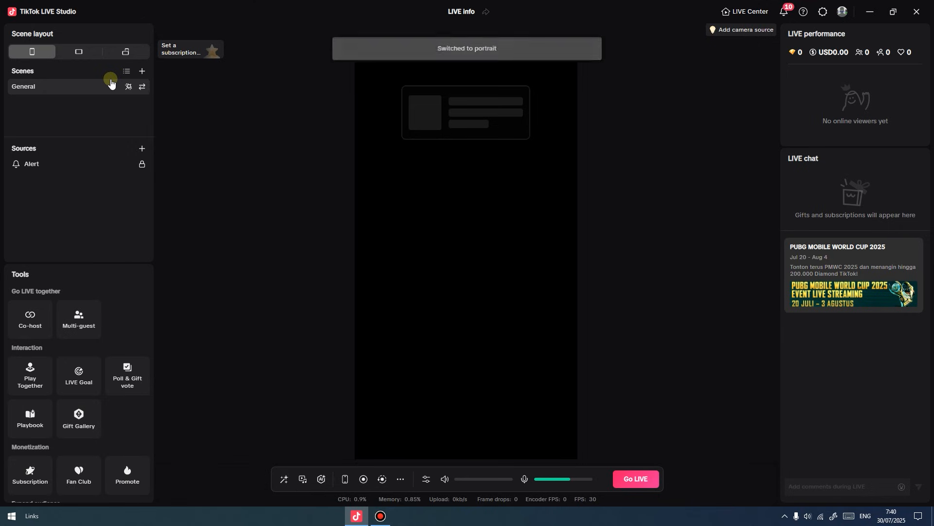
click(80, 51)
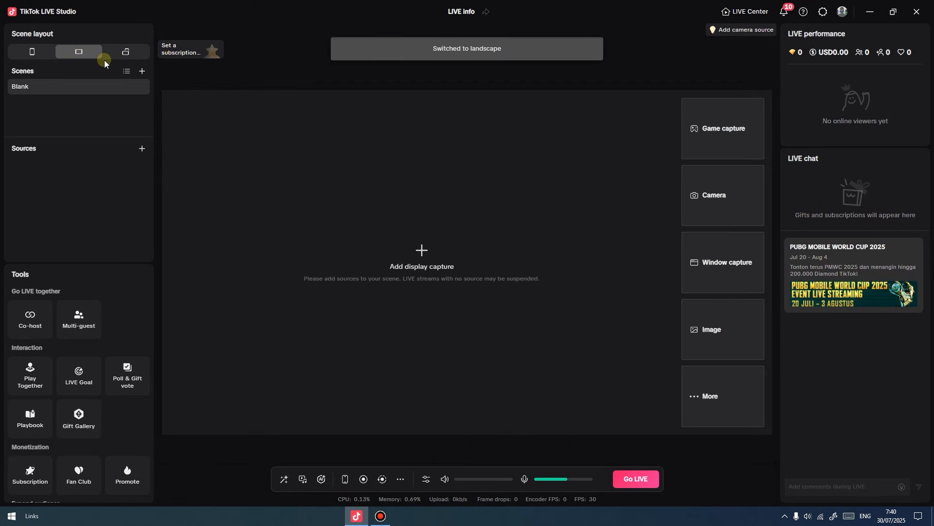
click(34, 53)
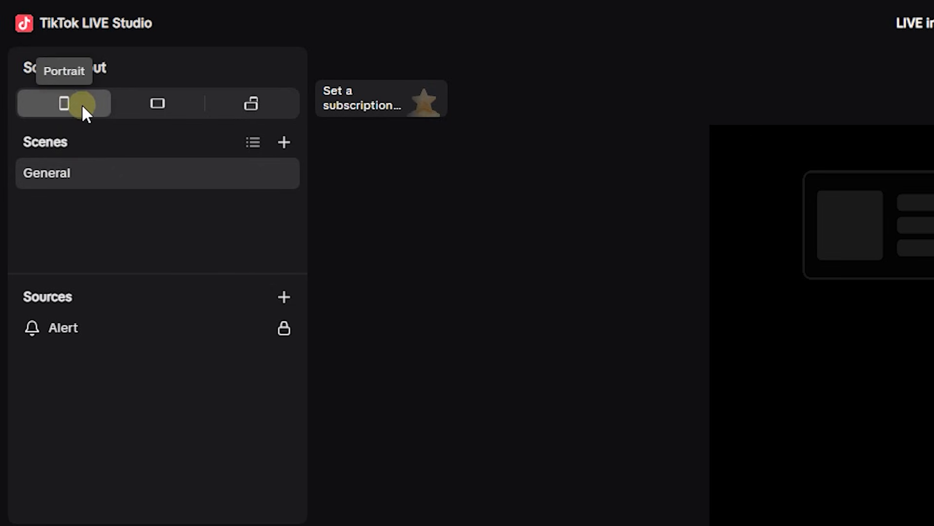
click(100, 176)
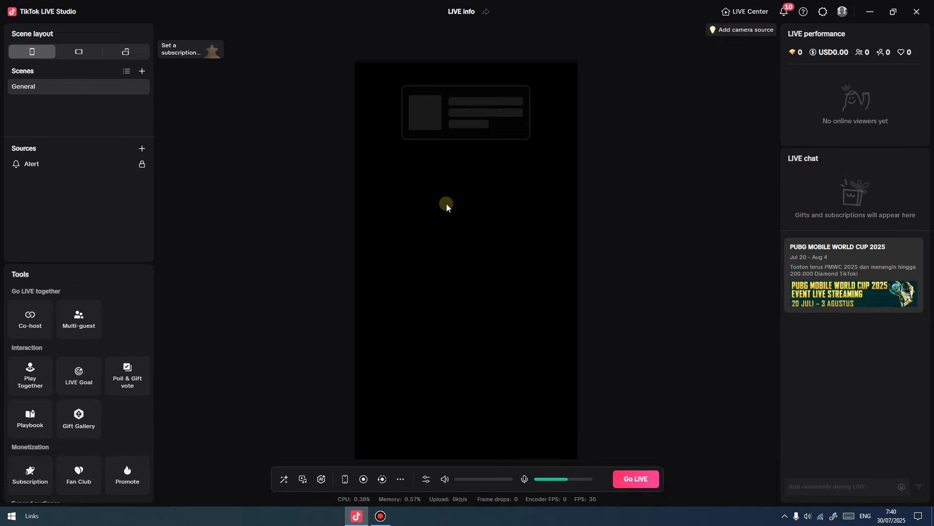
Delete the Alert source from the portrait General scene.
click(60, 165)
double_click(88, 164)
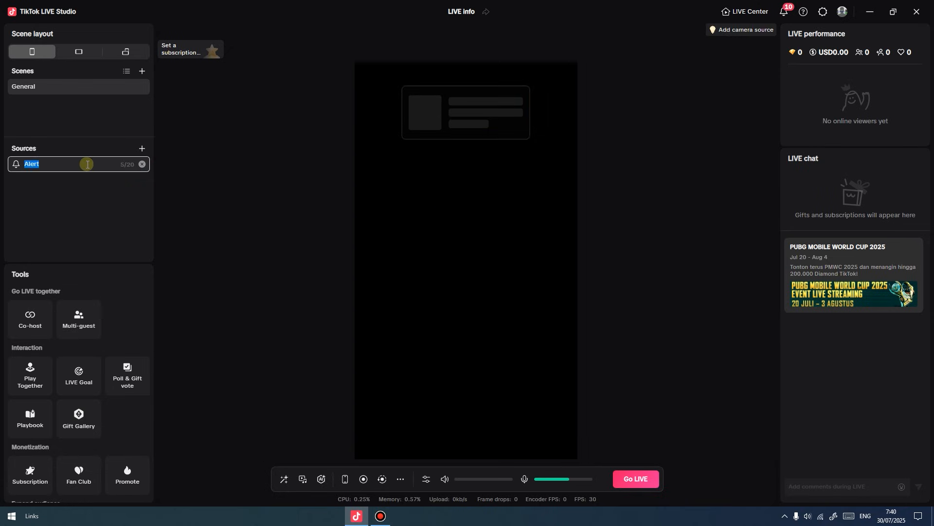
click(90, 186)
click(80, 166)
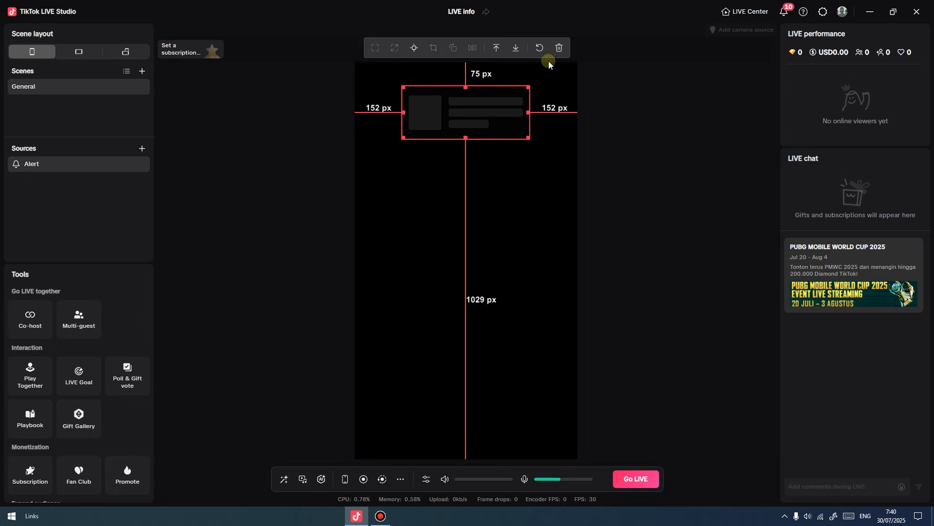
click(559, 49)
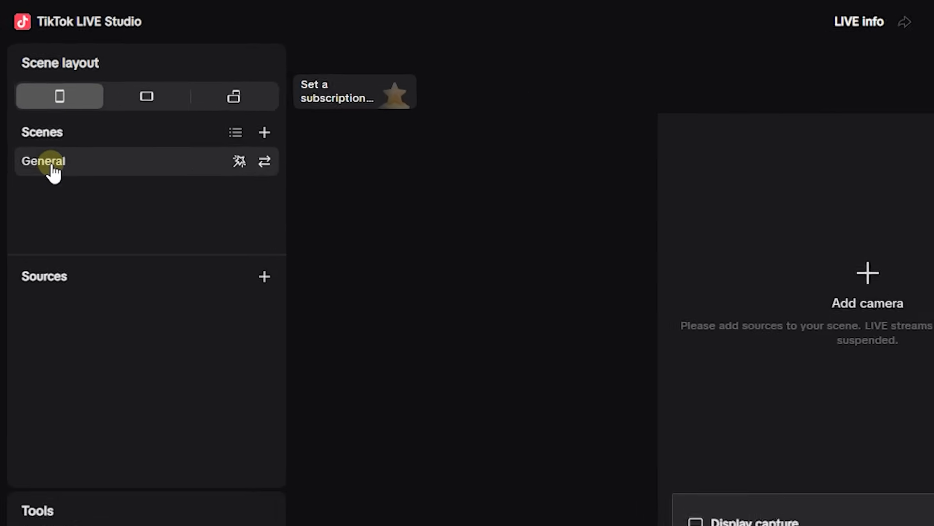
Rename the General scene as Default.
right_click(66, 185)
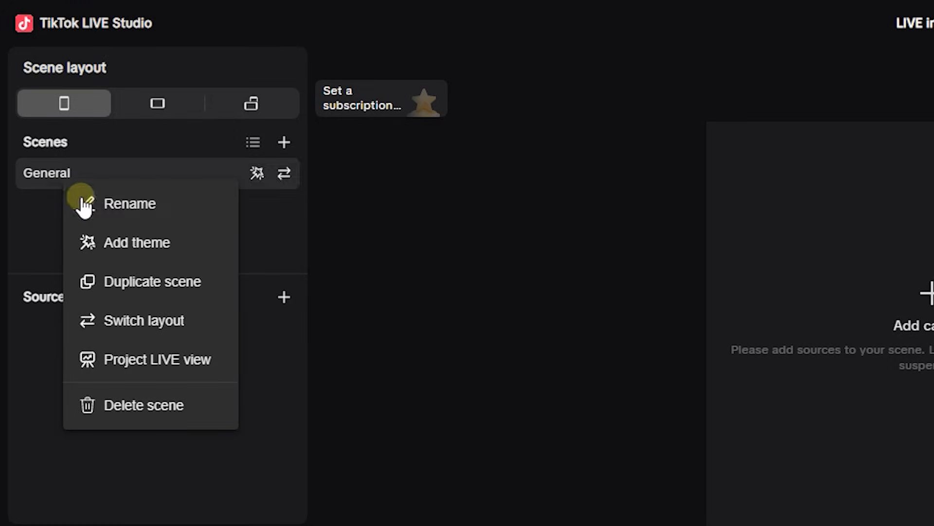
click(105, 201)
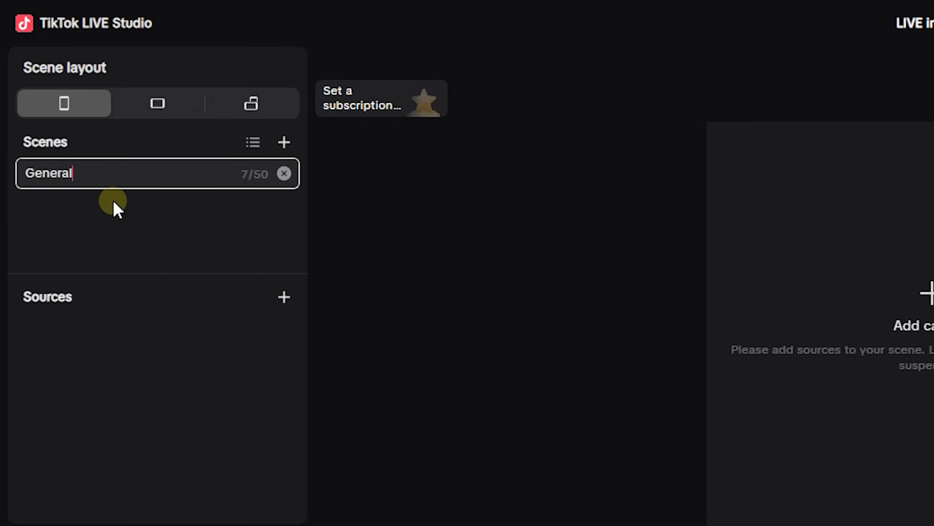
click(147, 215)
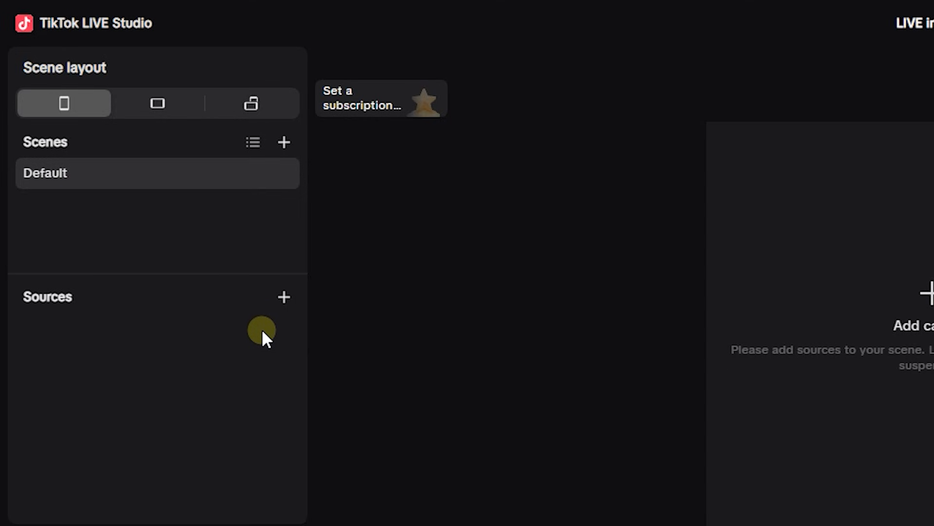
Start adding a Camera source to the Default scene and move its setup dialog toward the middle of the window.
click(285, 299)
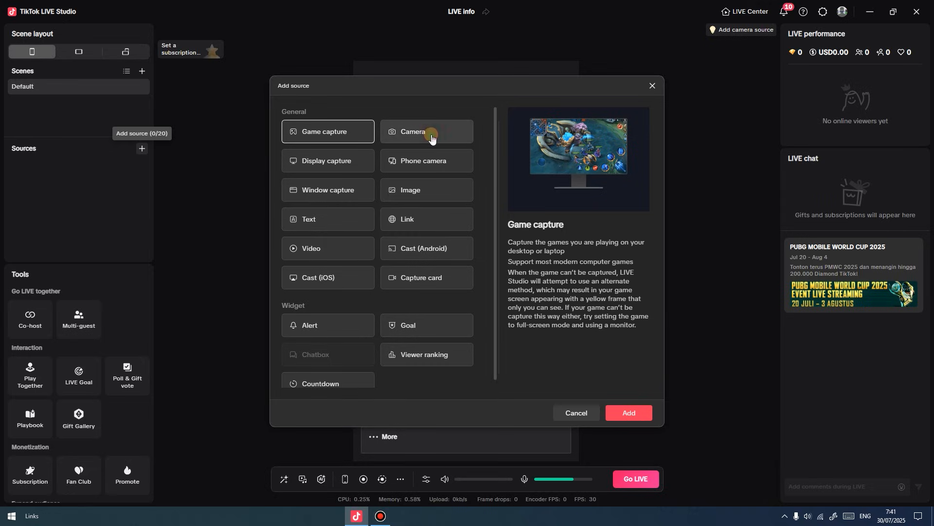
click(431, 138)
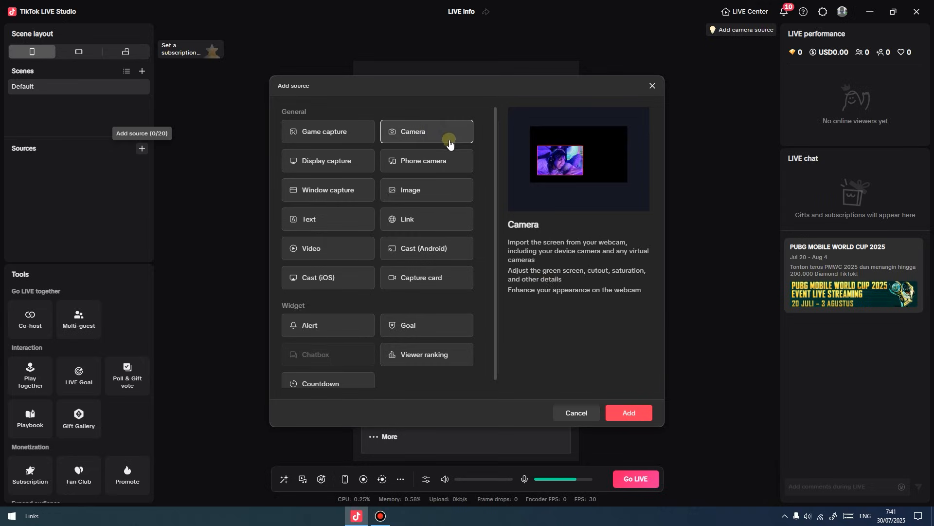
click(631, 413)
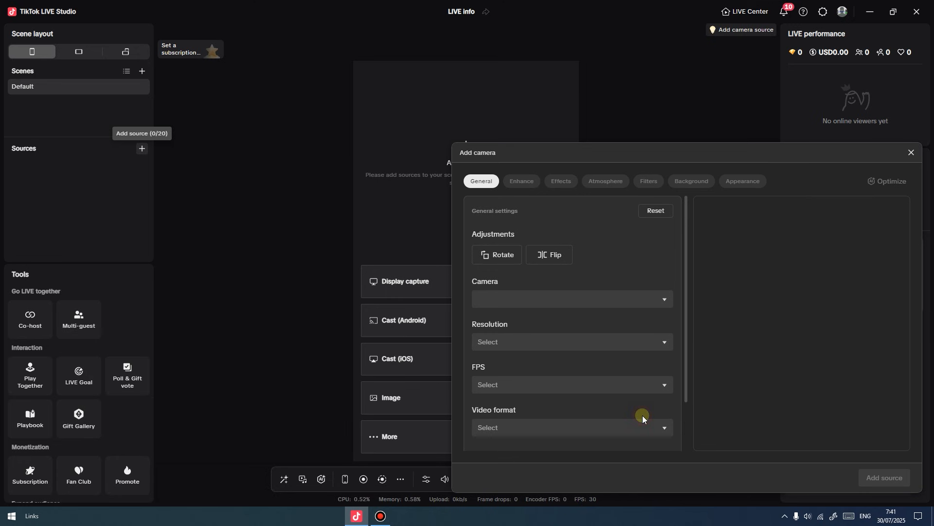
drag(694, 156, 451, 107)
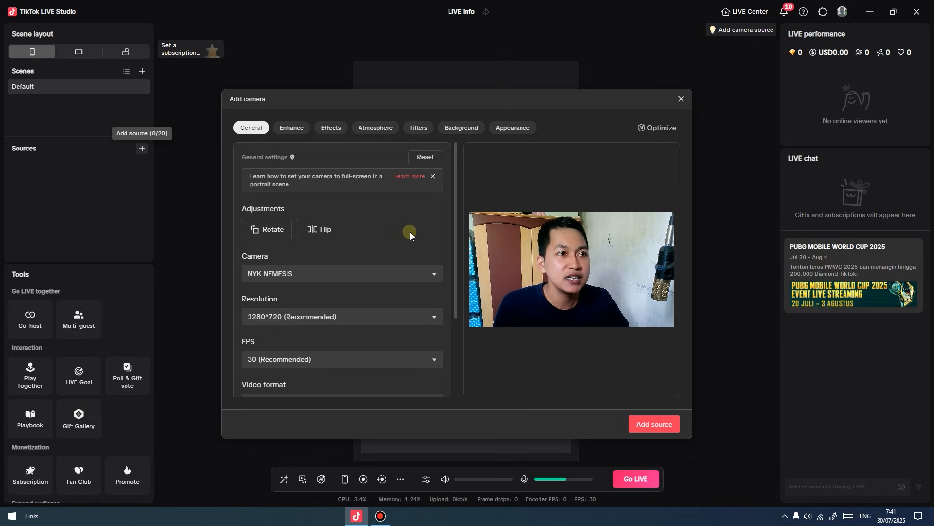
Turn the camera's Smooth, Foundation, Face and Eyes enhancements down to minimum and set the Nose slider to its neutral middle.
click(294, 130)
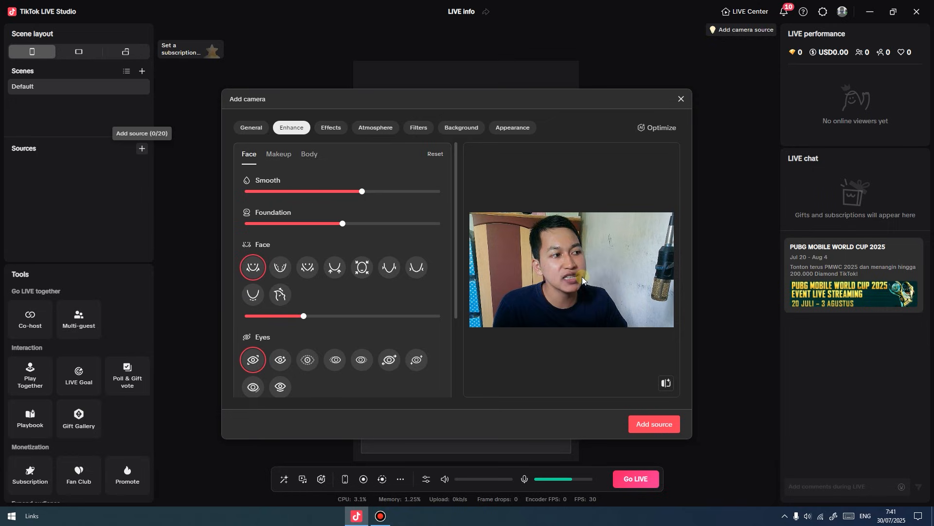
drag(362, 191, 220, 188)
drag(343, 224, 241, 224)
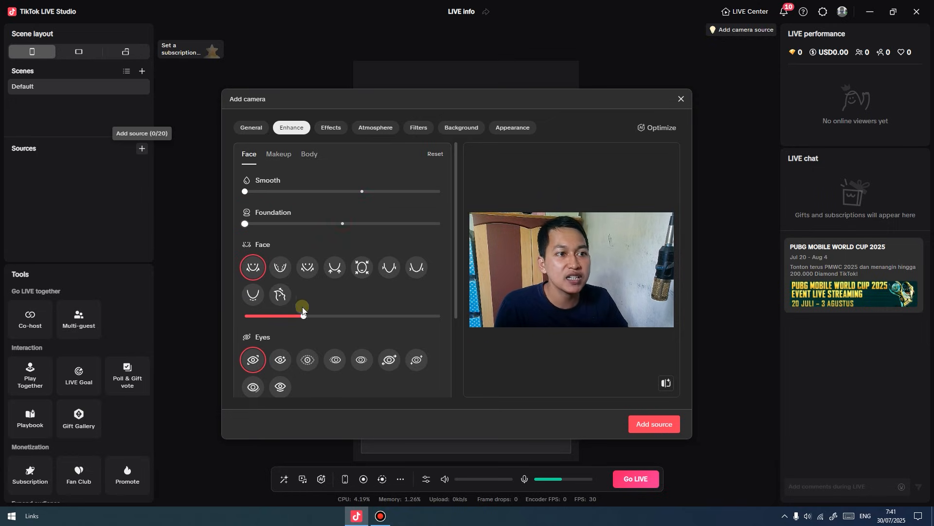
drag(304, 316, 241, 317)
scroll(428, 299, down, 3)
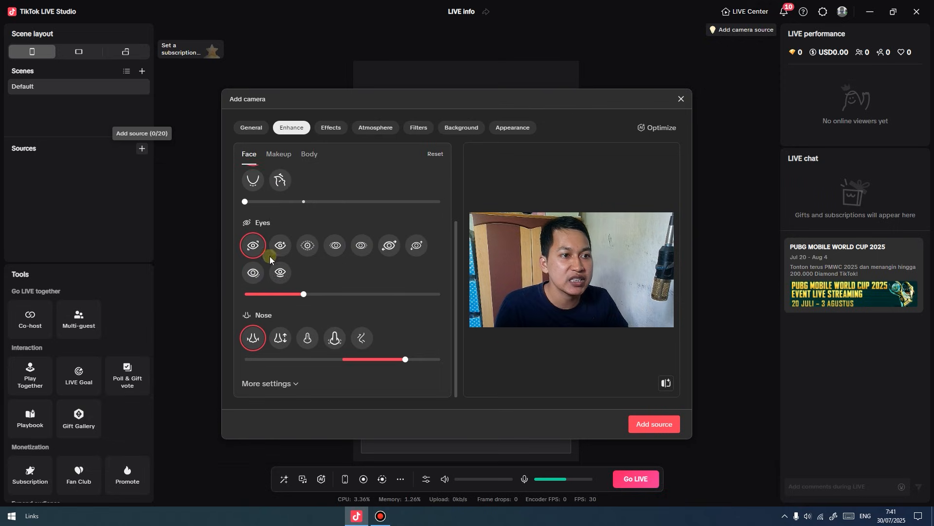
drag(303, 294, 251, 301)
drag(405, 359, 342, 363)
scroll(407, 235, up, 3)
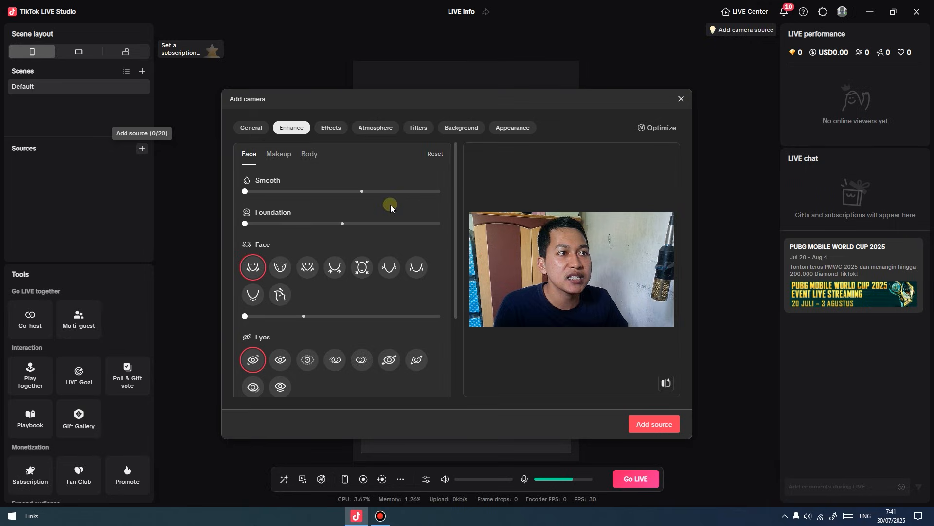
Flip the camera image in the general camera settings and choose NYK NEMESIS as the camera device.
click(252, 128)
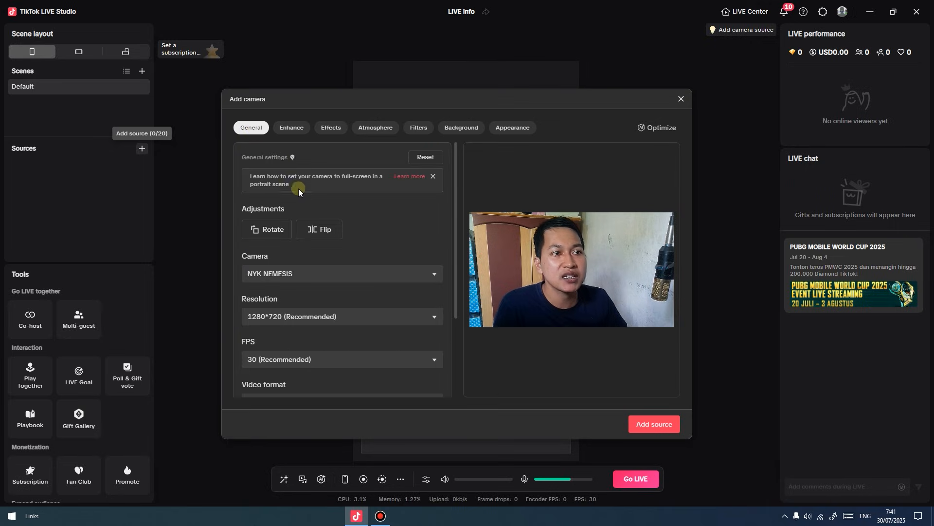
click(320, 230)
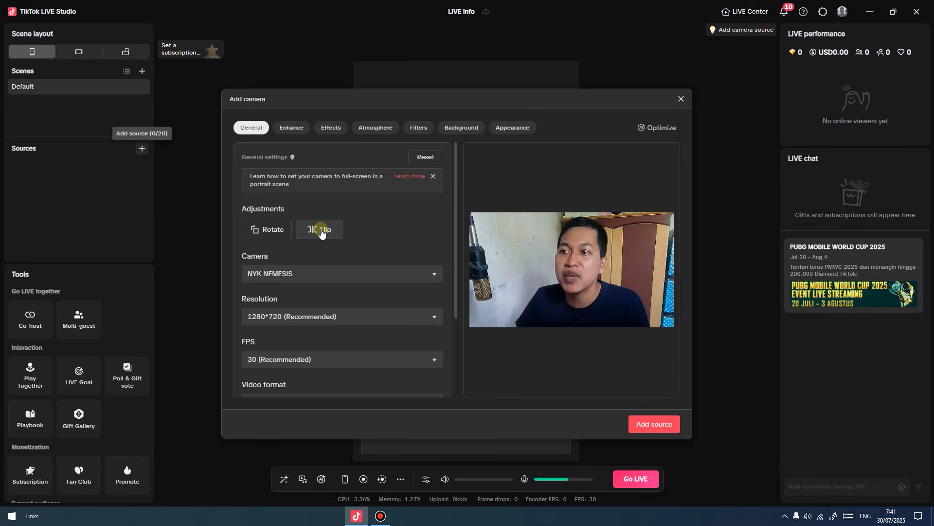
drag(457, 284, 457, 334)
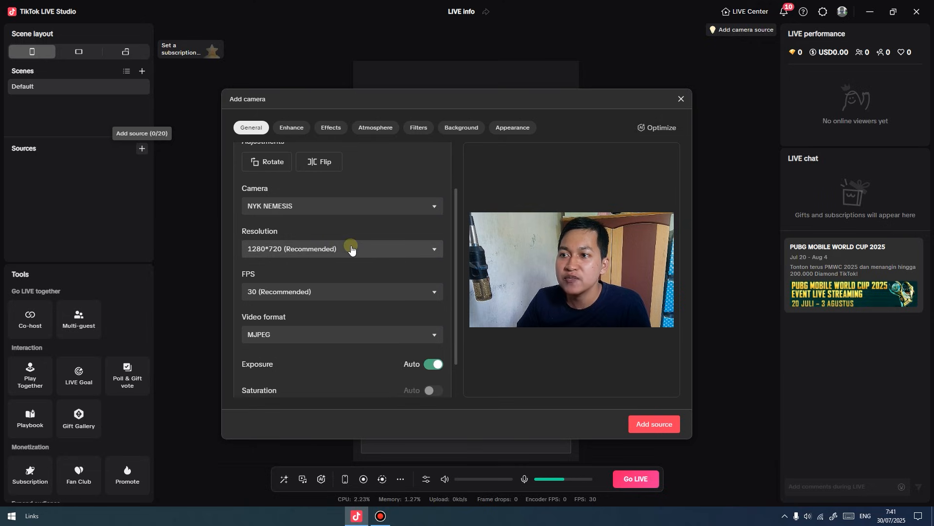
click(335, 206)
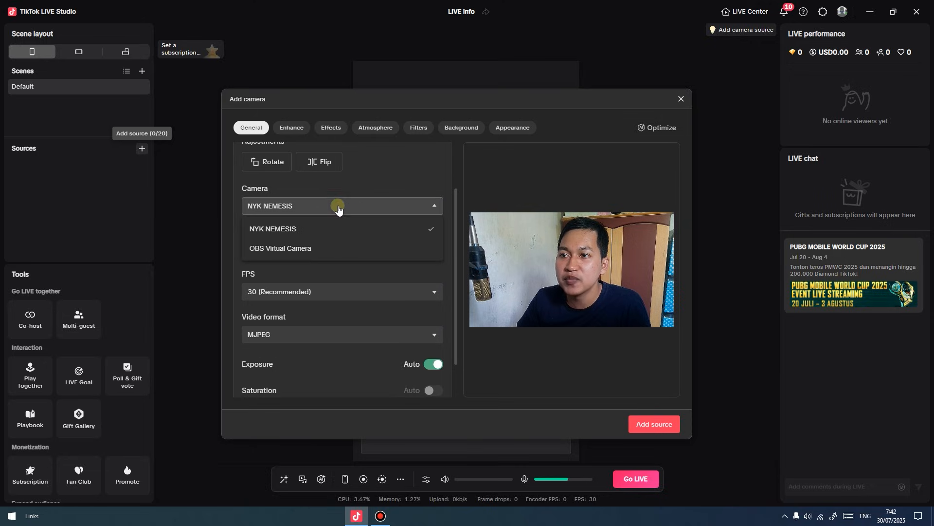
click(316, 231)
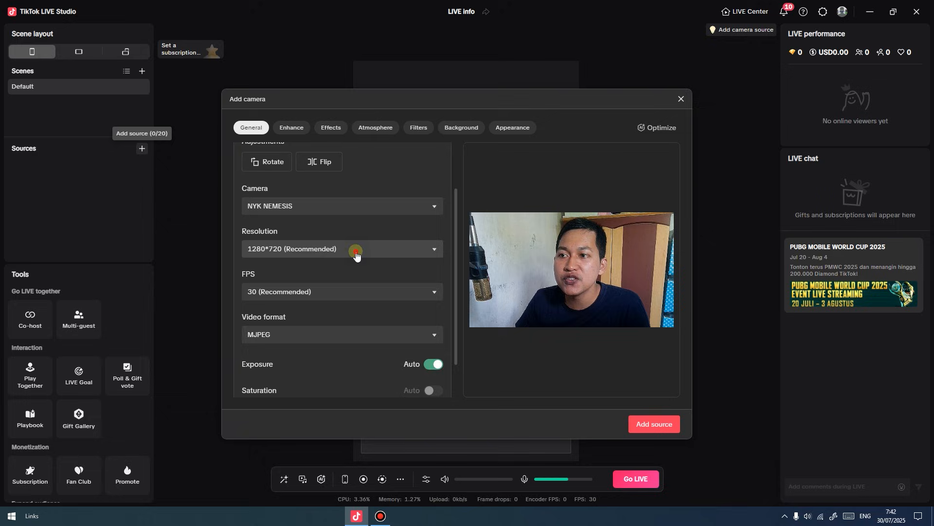
Choose the 1280*720 (Recommended) camera resolution and review the remaining general camera settings.
click(356, 252)
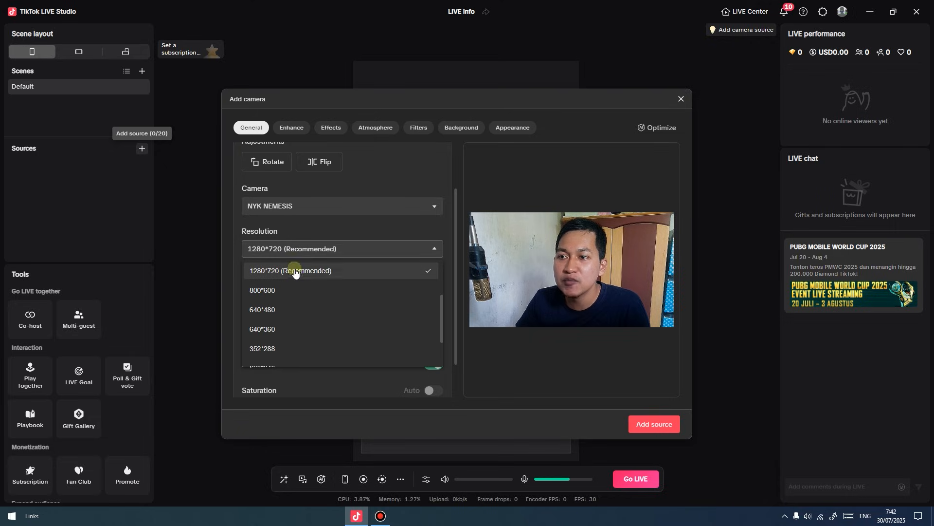
click(403, 269)
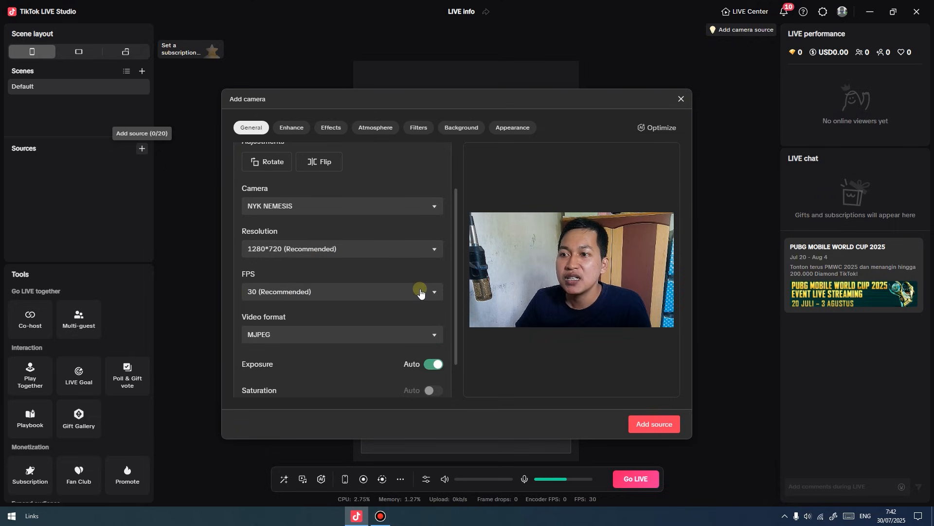
scroll(421, 291, down, 2)
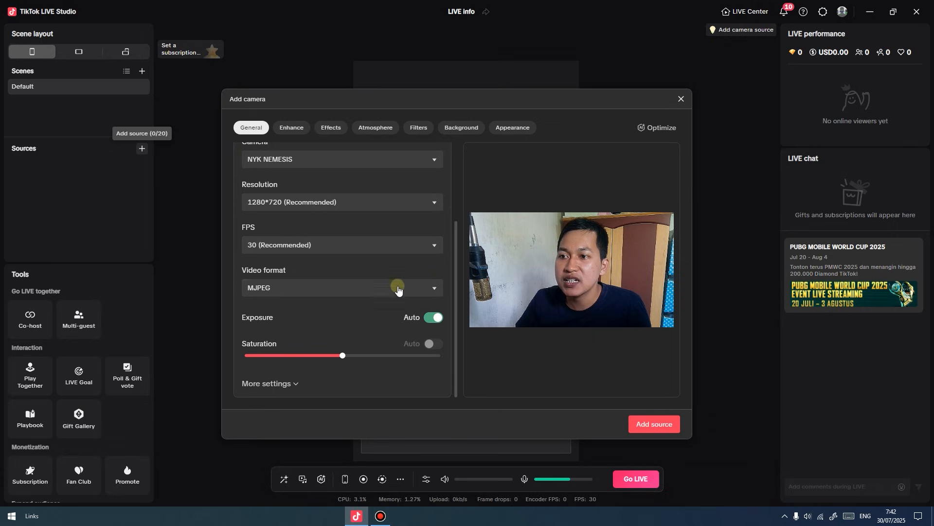
drag(455, 326, 458, 227)
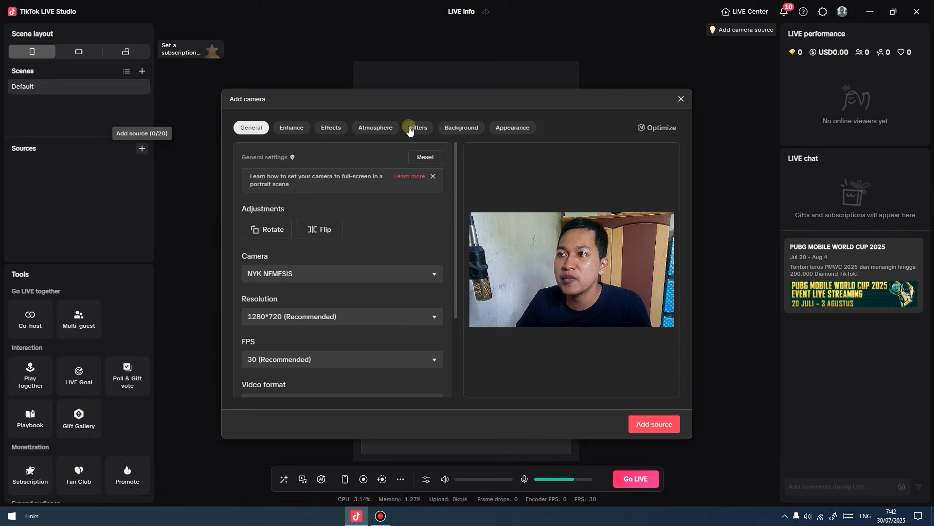
Apply the trending Purple Flame effect to the camera and add the camera source to the scene.
click(337, 129)
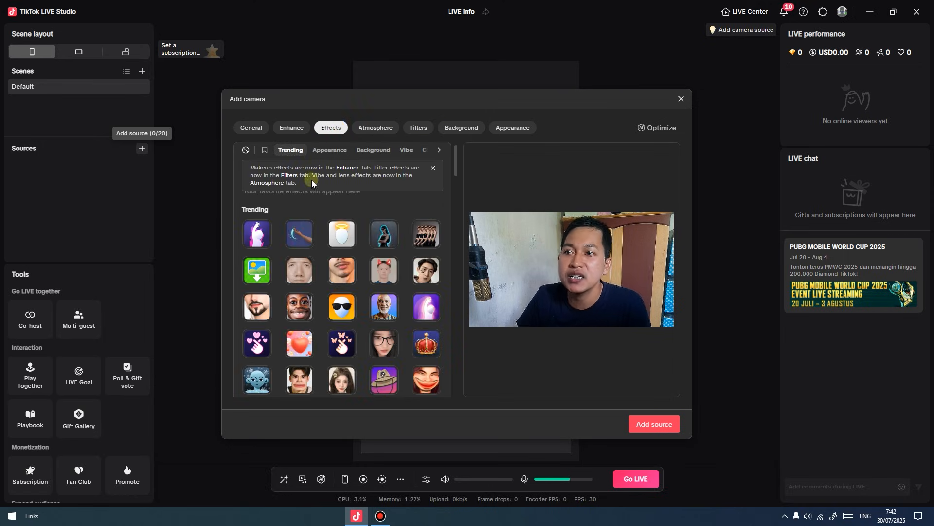
click(260, 244)
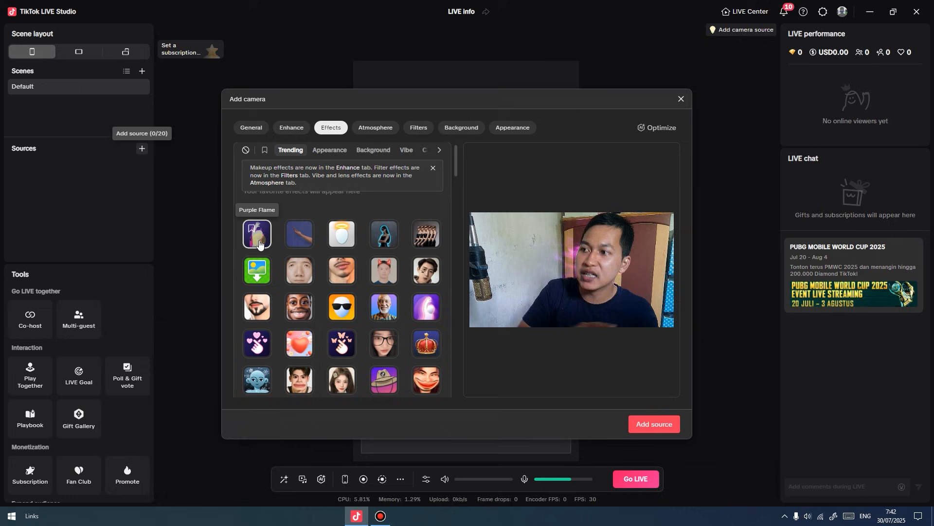
scroll(376, 290, down, 6)
scroll(405, 317, up, 8)
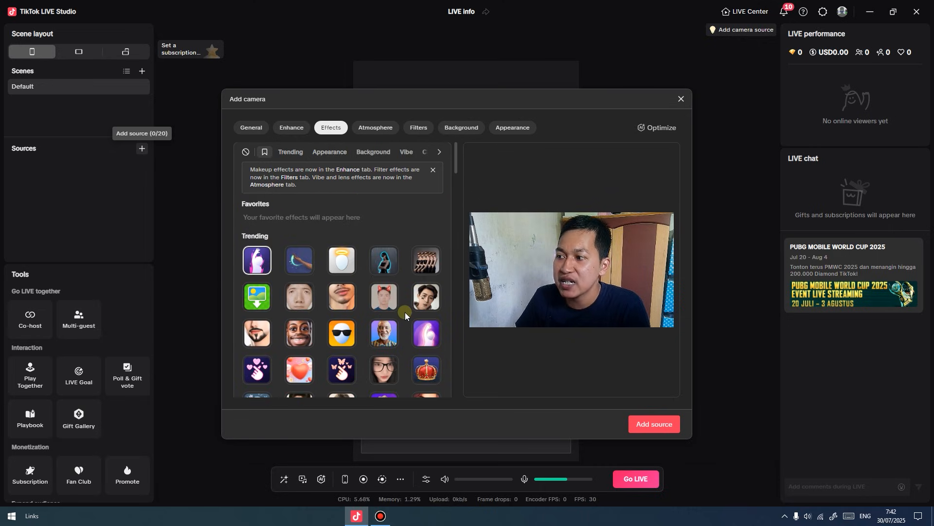
click(662, 424)
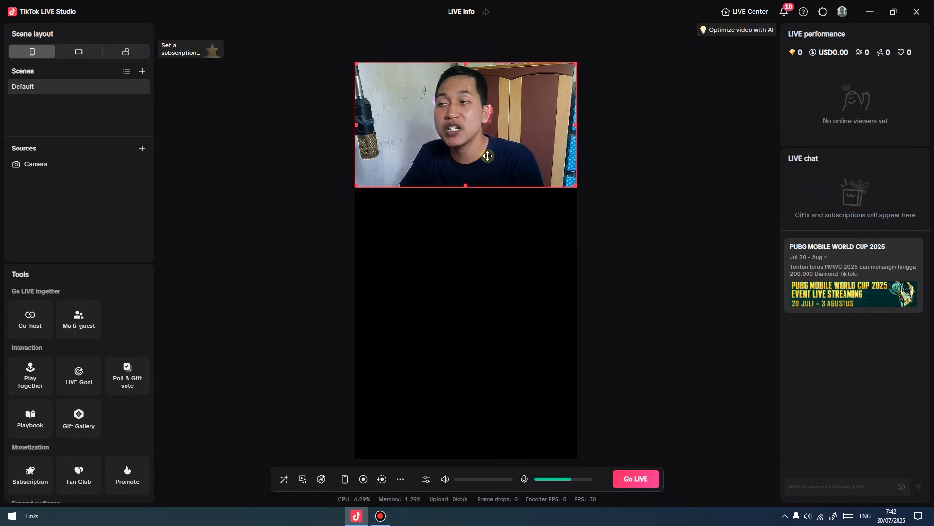
click(677, 208)
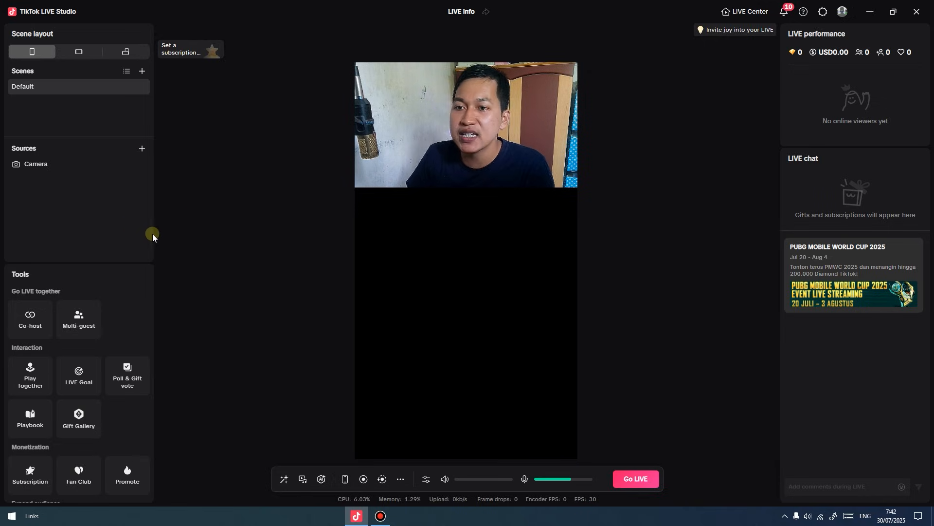
click(784, 519)
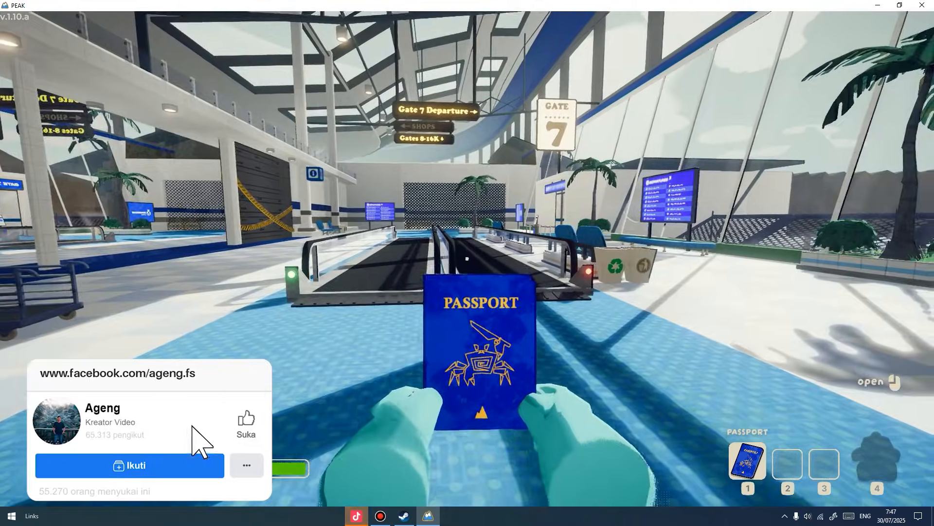
key(w)
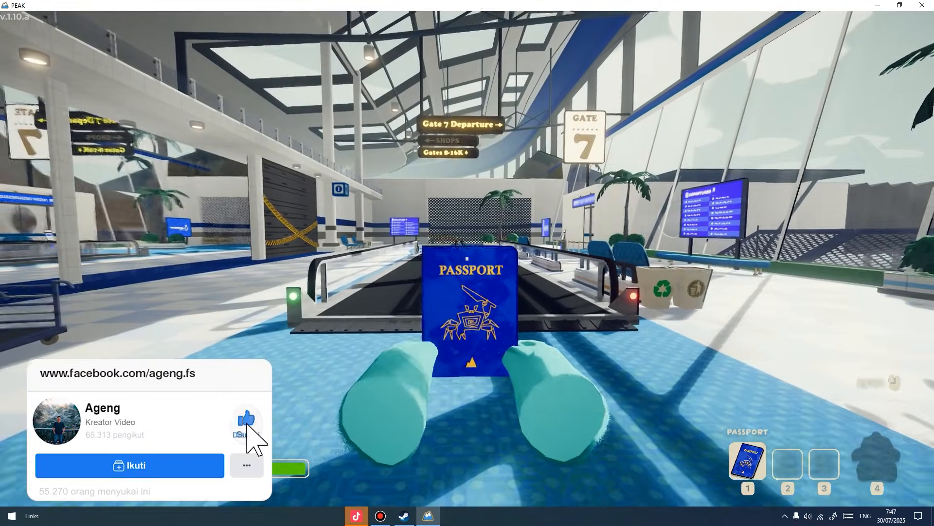
click(467, 259)
key(w)
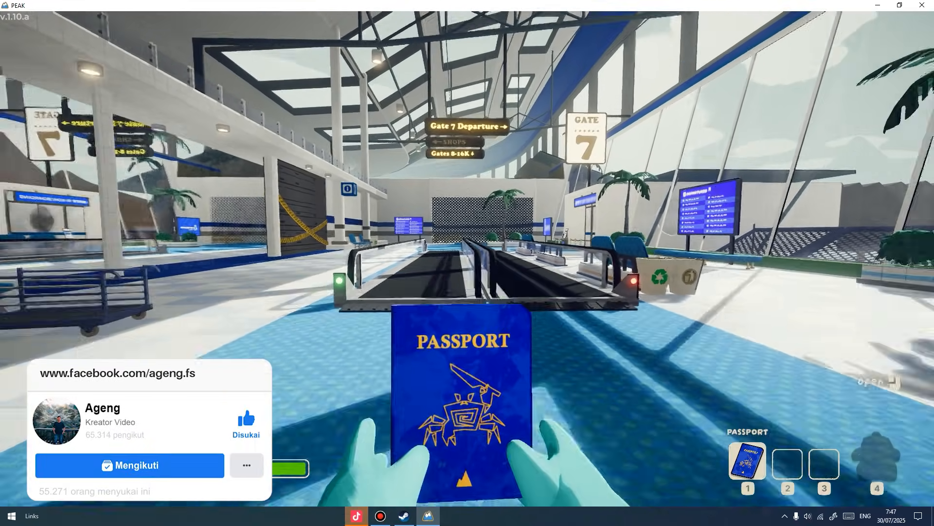
key(w)
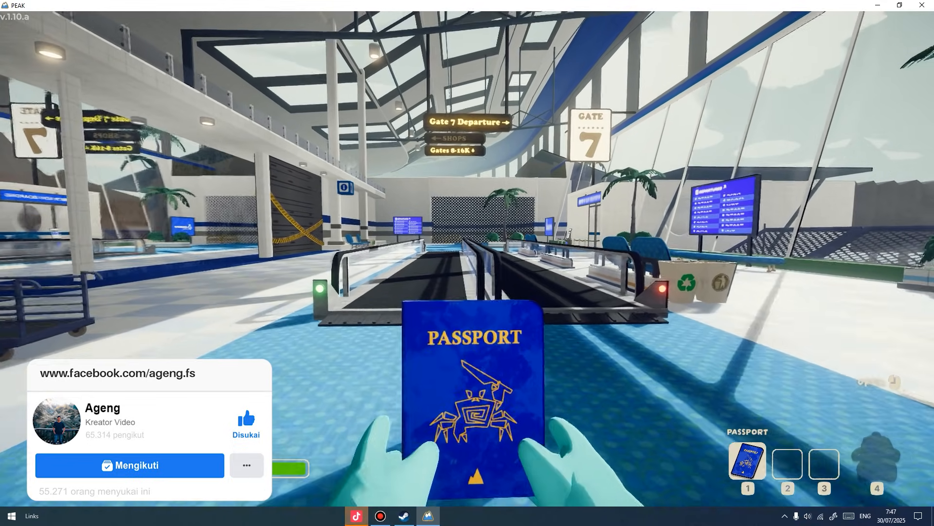
Switch back to TikTok LIVE Studio and add a game capture of PEAK.exe with Capture cursor enabled, positioned directly below the camera.
key(super)
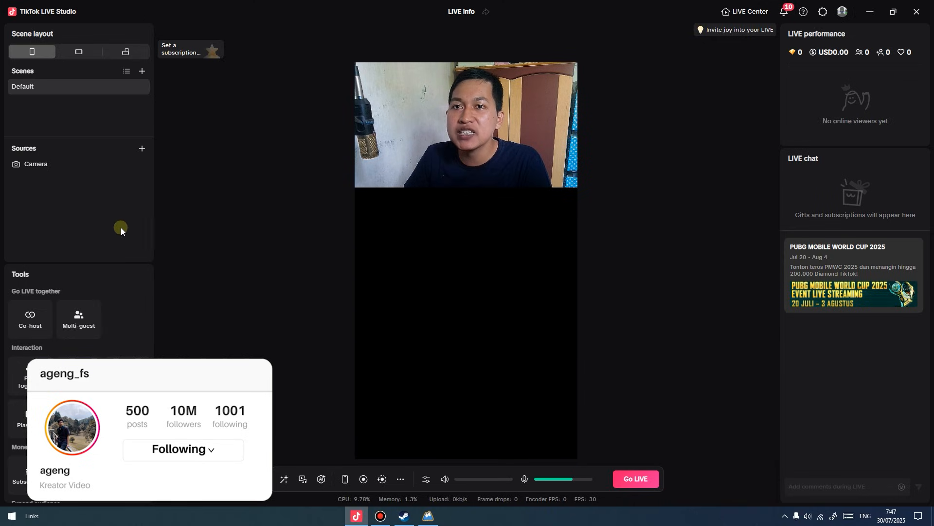
click(143, 149)
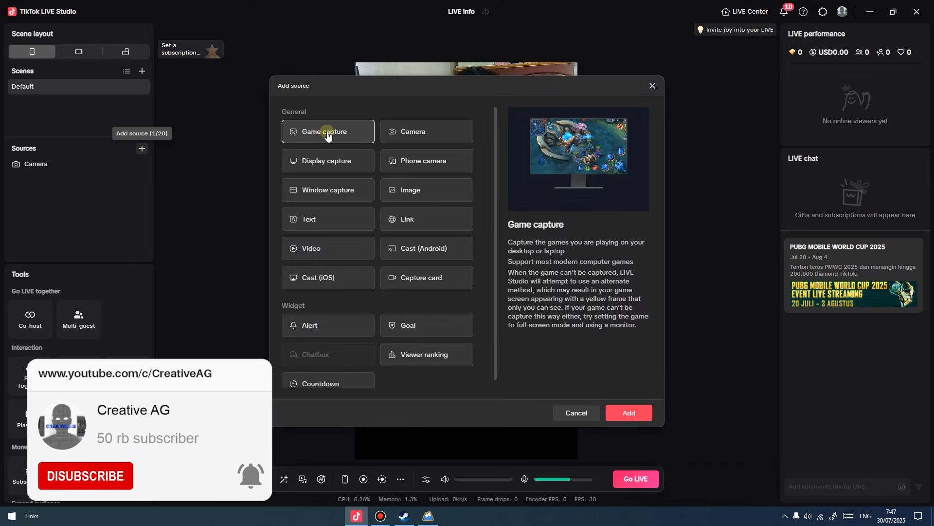
click(628, 413)
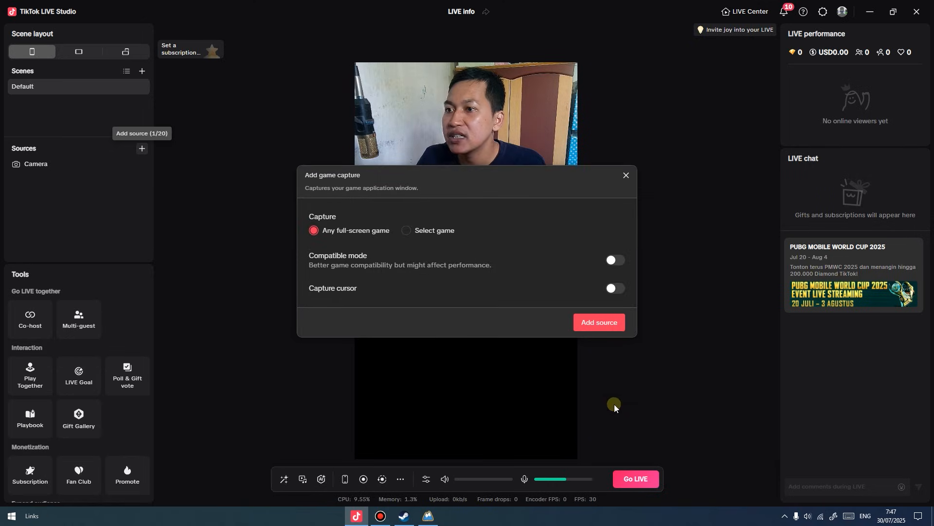
click(421, 231)
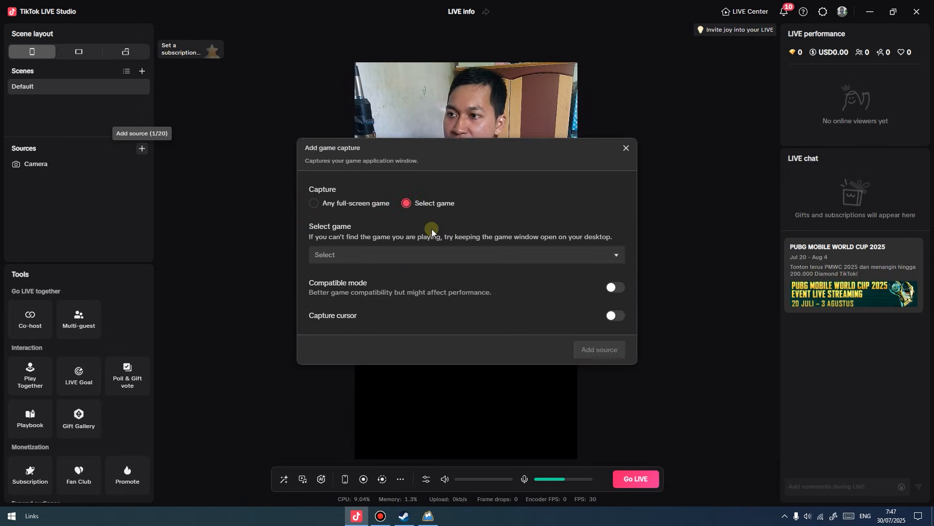
click(348, 255)
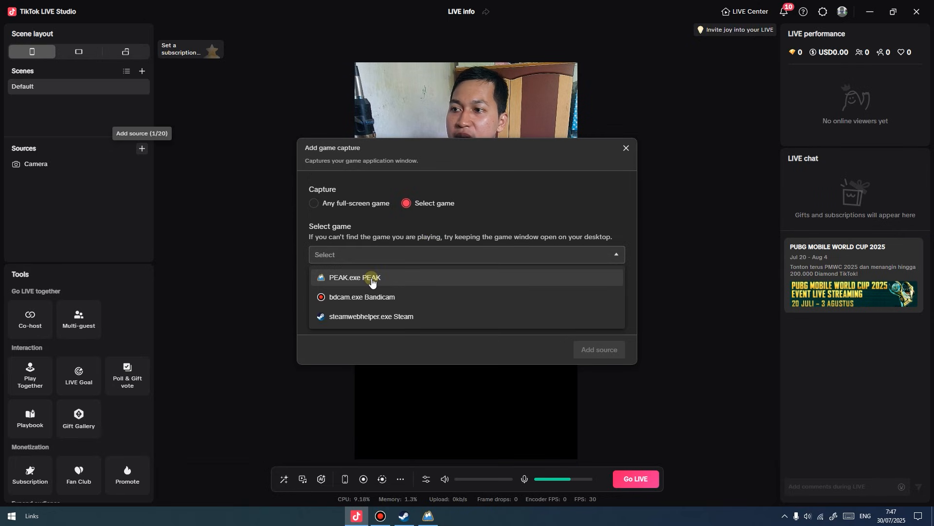
click(372, 278)
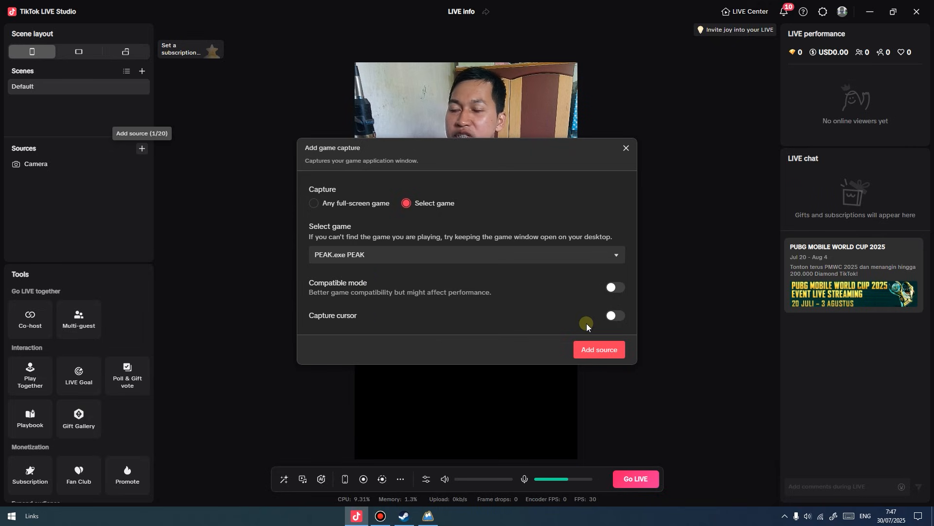
click(619, 317)
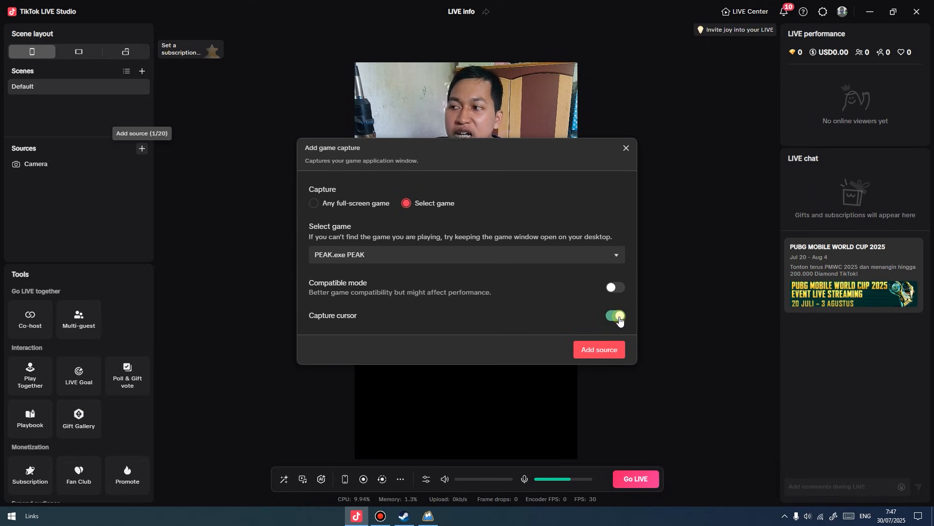
click(590, 351)
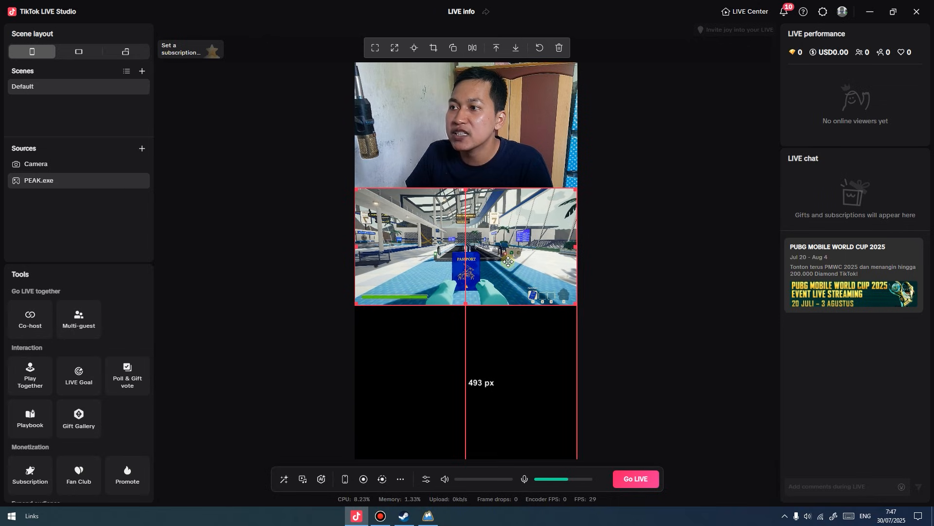
drag(509, 262, 510, 260)
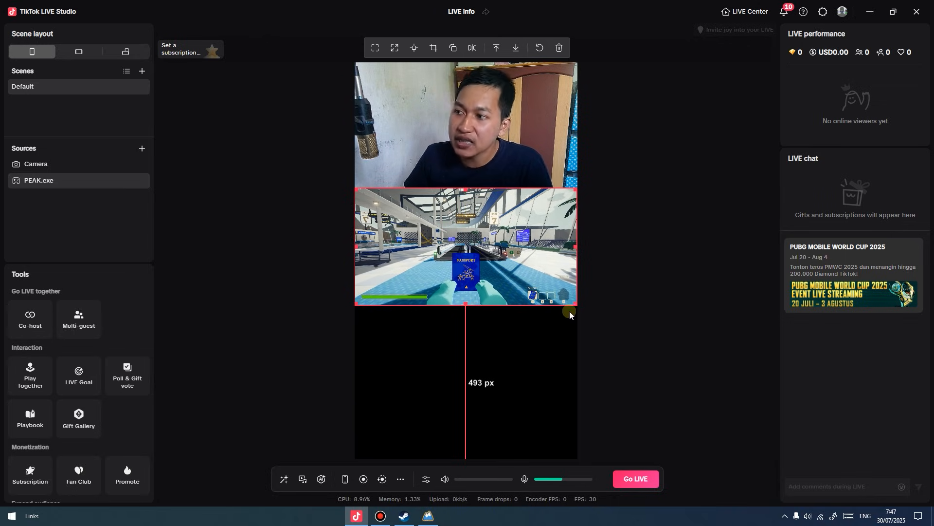
Start adding an Alert widget as a new source and preview its Followers alert.
click(645, 312)
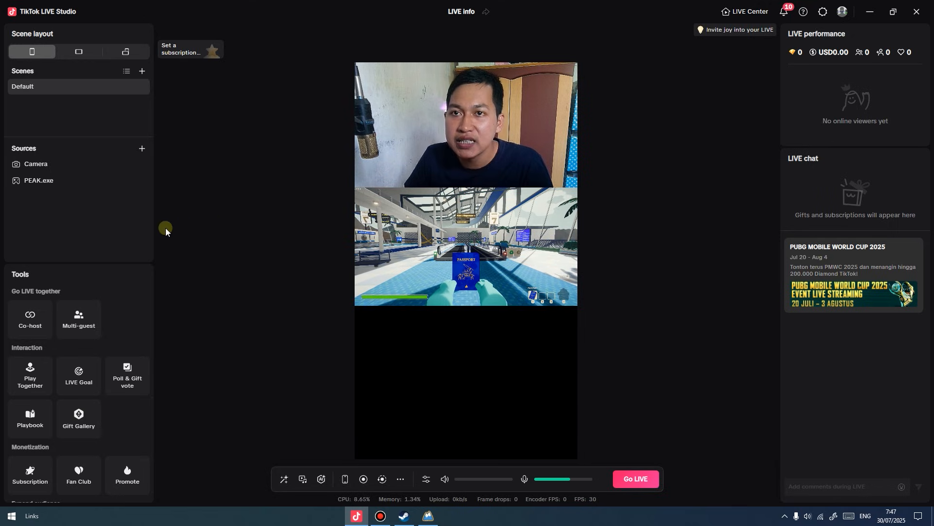
click(141, 149)
scroll(414, 287, down, 1)
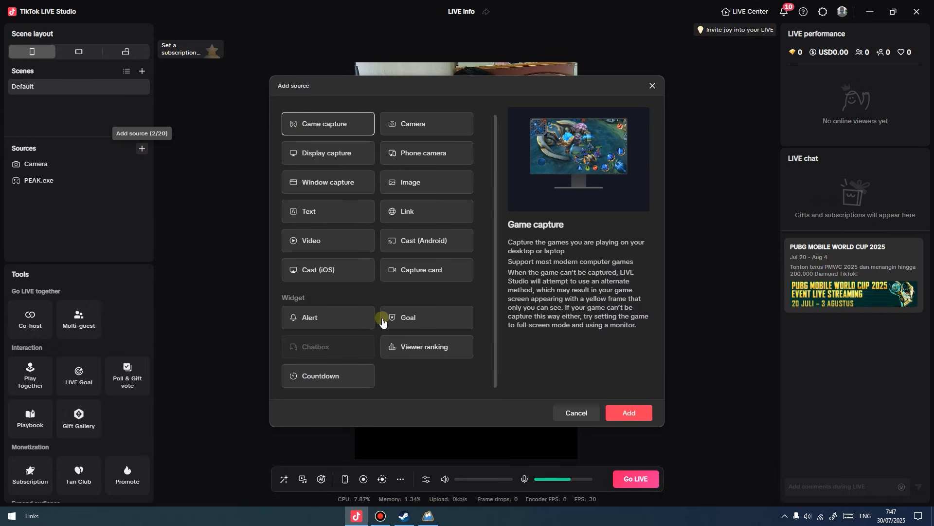
click(328, 322)
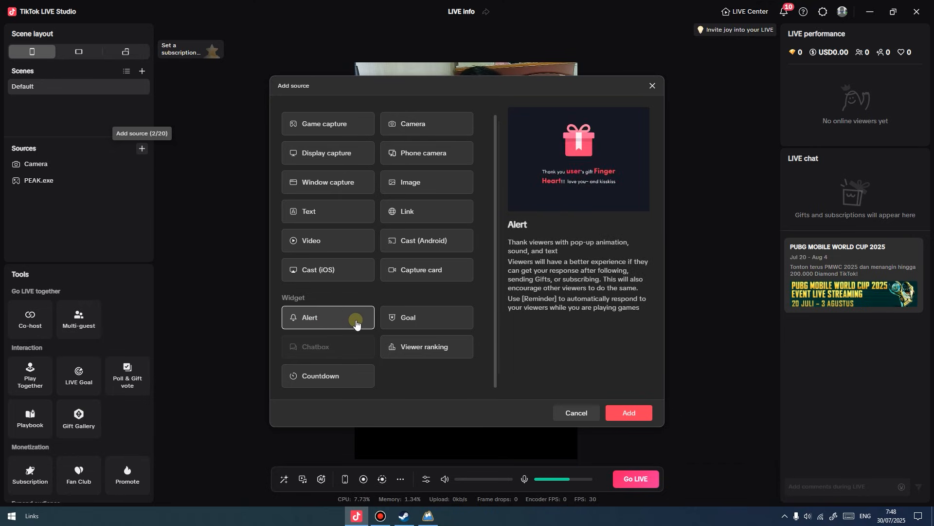
click(631, 412)
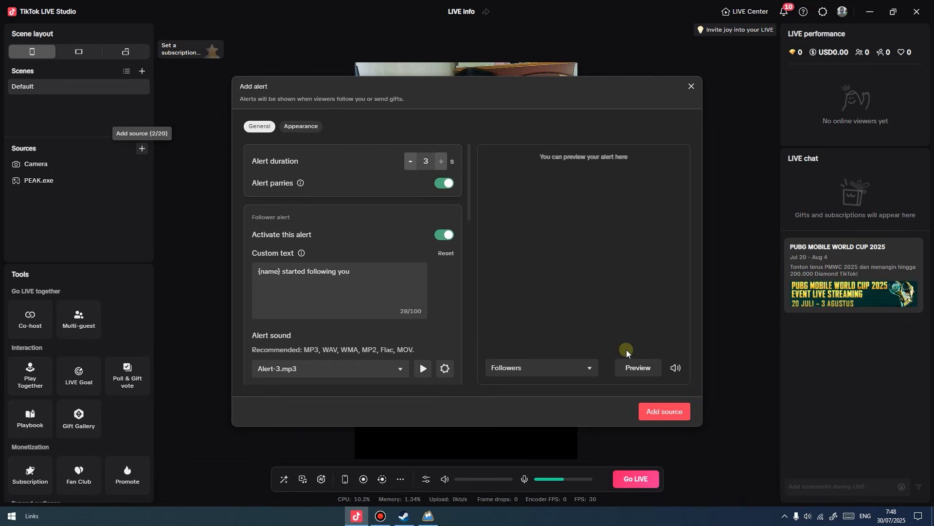
click(635, 368)
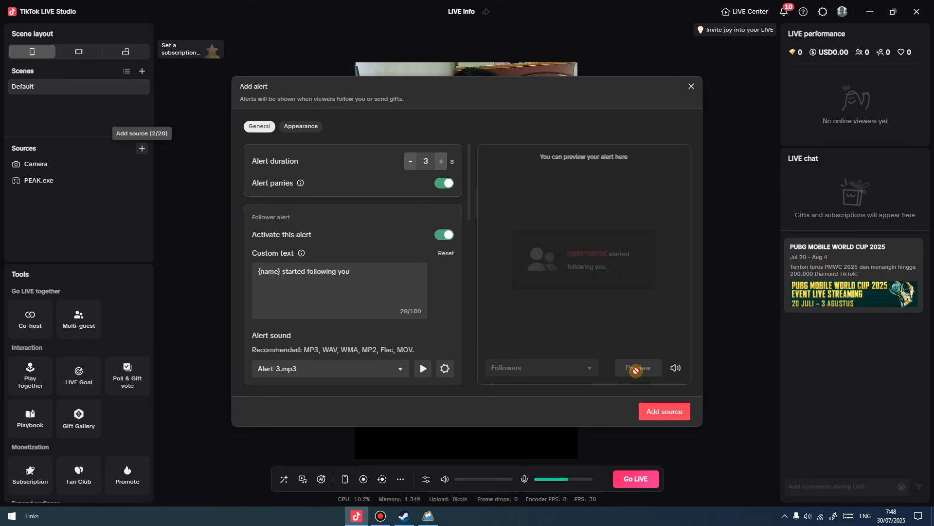
Add the alert source with its preview type set to All and centre it over the camera image, about 76 px from the scene's top edge.
click(546, 373)
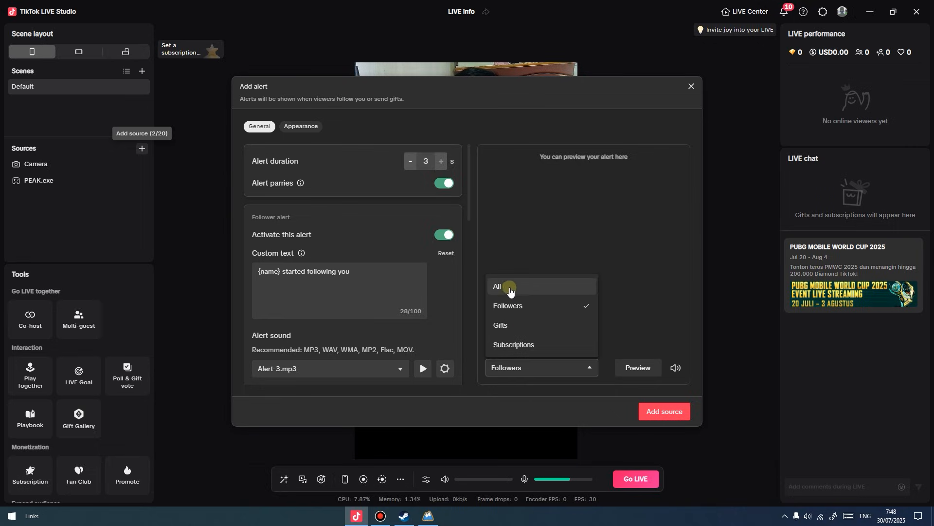
click(524, 289)
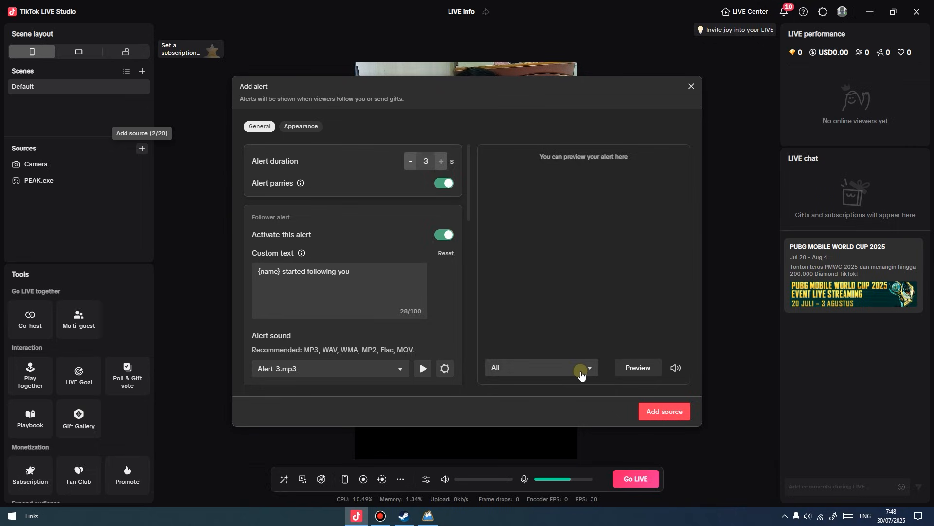
click(665, 411)
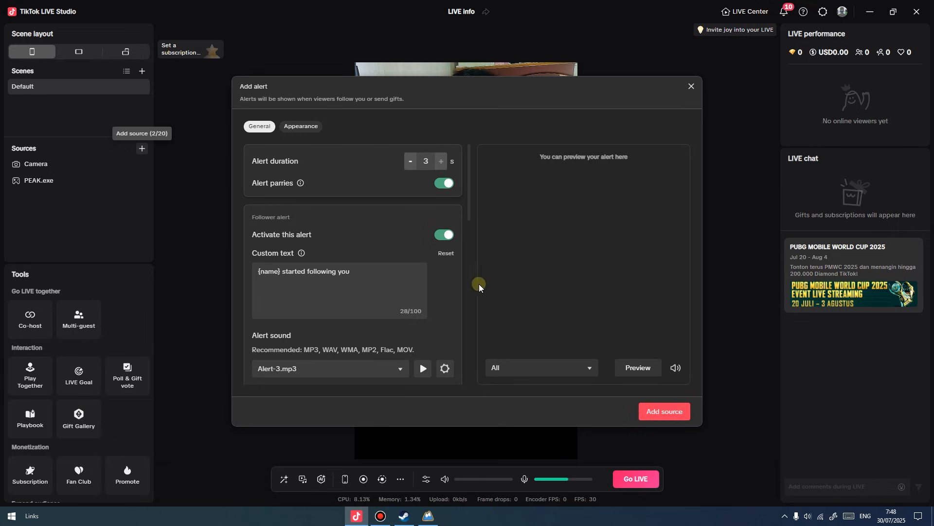
drag(471, 209, 476, 181)
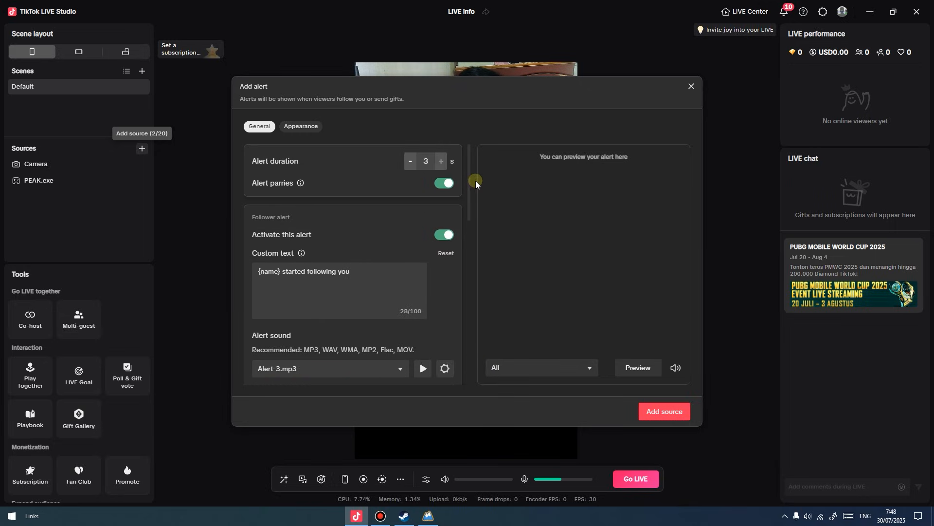
click(670, 414)
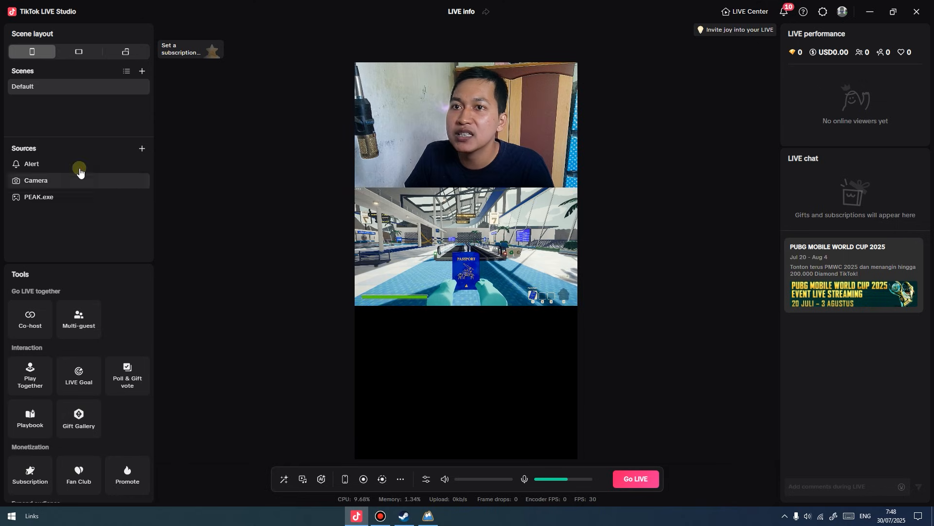
drag(508, 253, 445, 104)
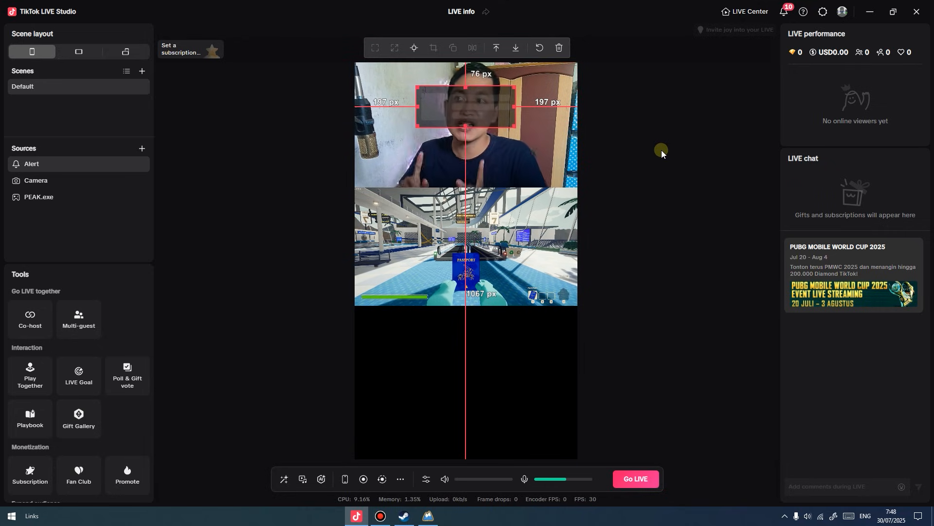
click(100, 230)
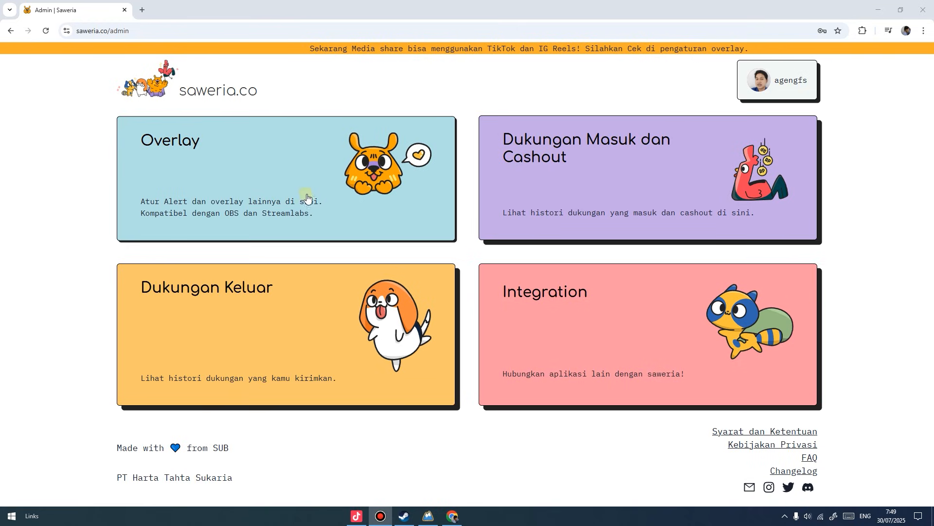
Copy the Milestone overlay's widget URL from the Saweria overlay settings and close the browser.
click(298, 177)
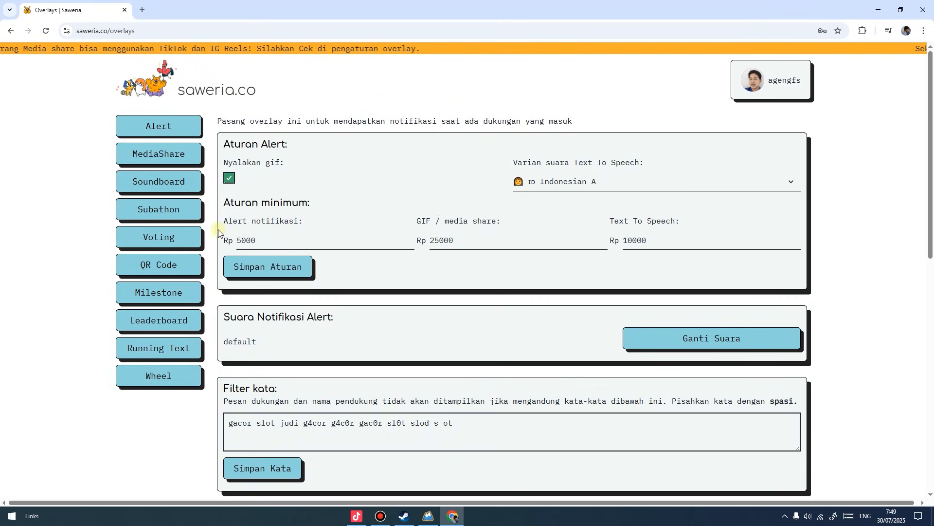
click(166, 293)
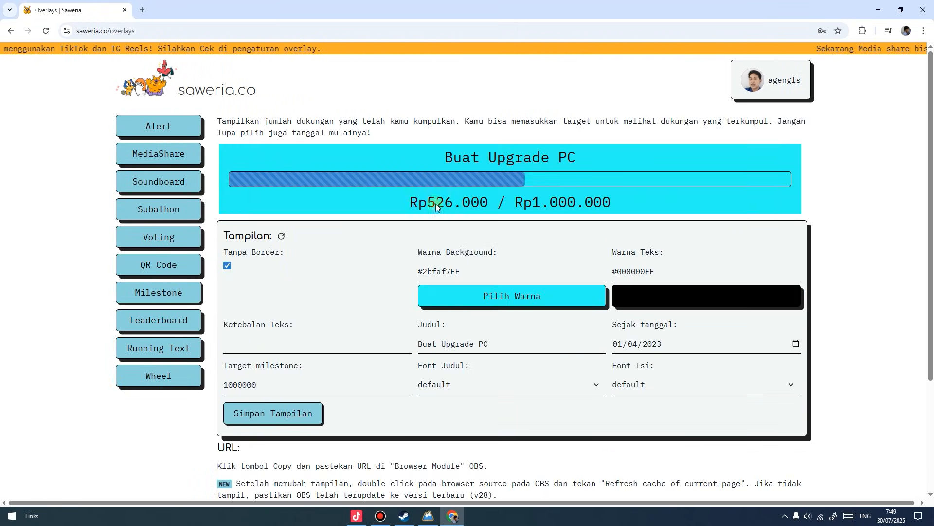
scroll(610, 326, down, 2)
scroll(611, 326, down, 2)
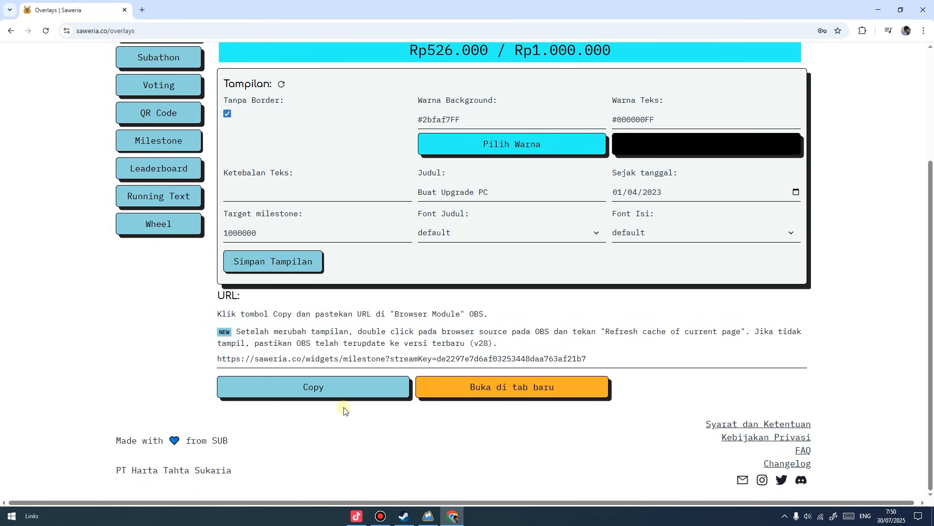
click(336, 395)
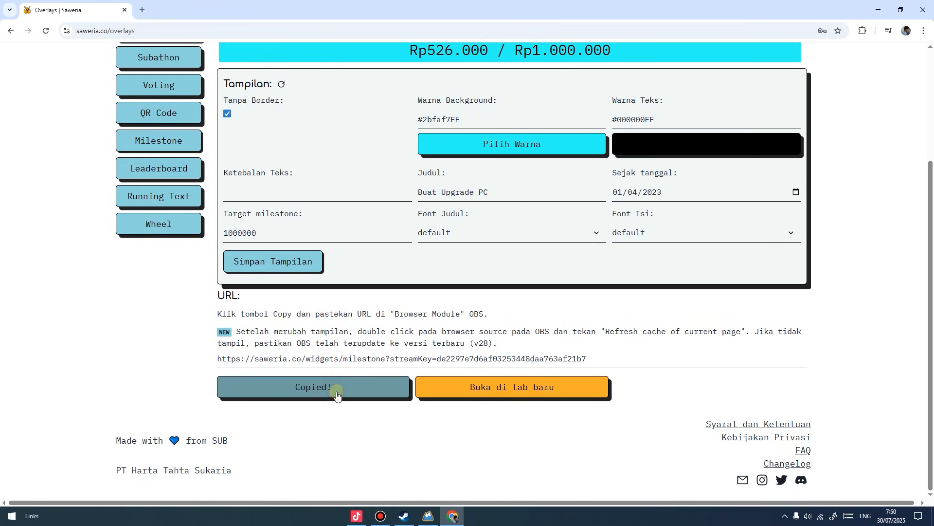
click(918, 12)
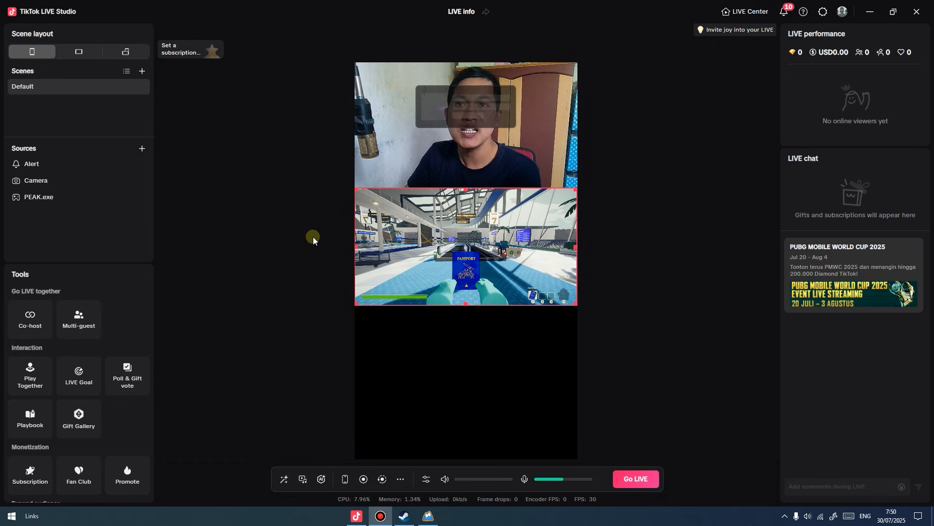
Add a Link source using the copied Saweria milestone widget URL, which contains the stream key.
click(143, 149)
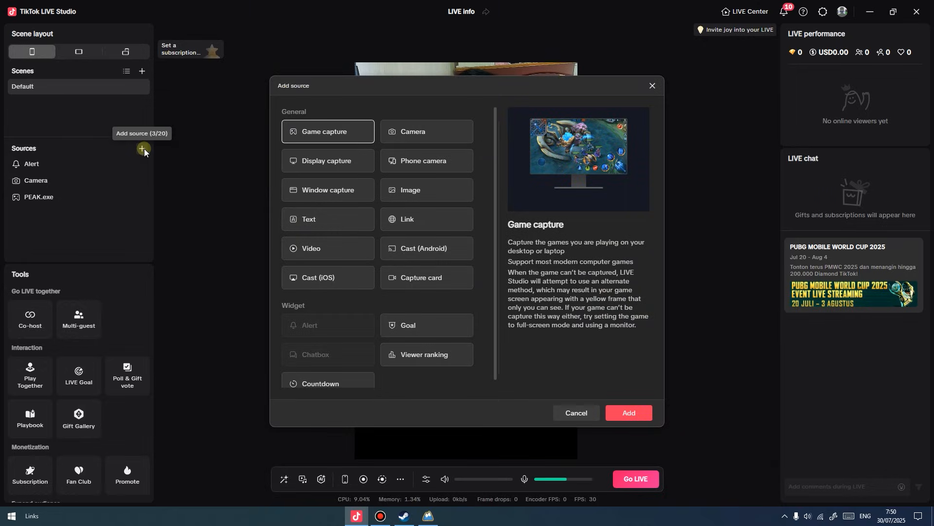
click(416, 220)
click(629, 413)
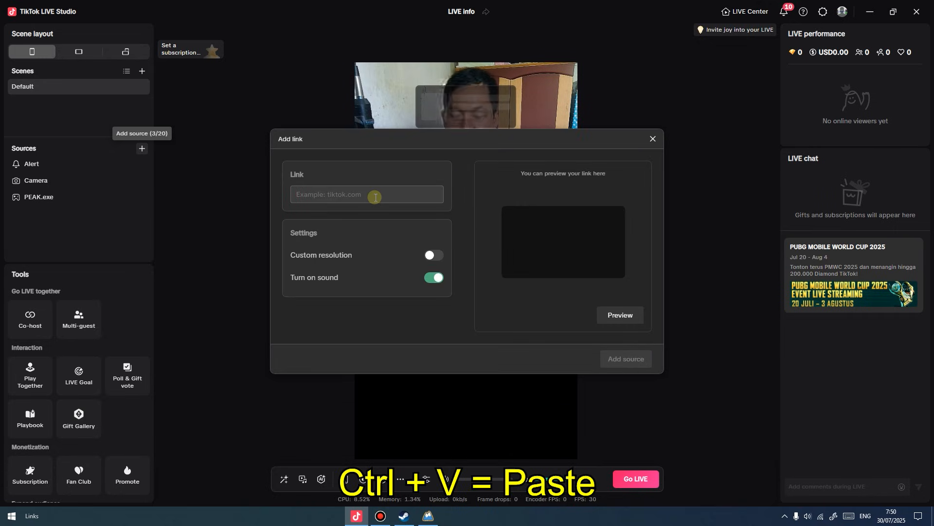
key(ctrl+v)
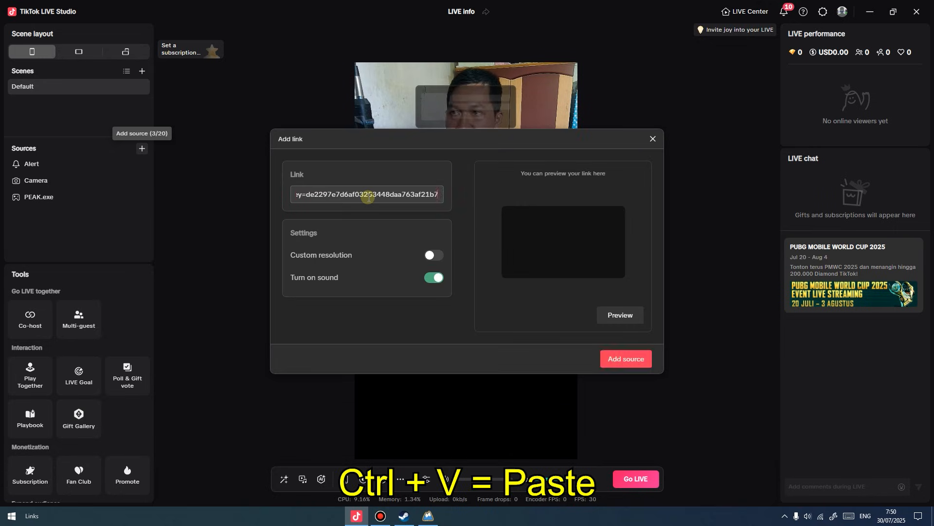
click(629, 361)
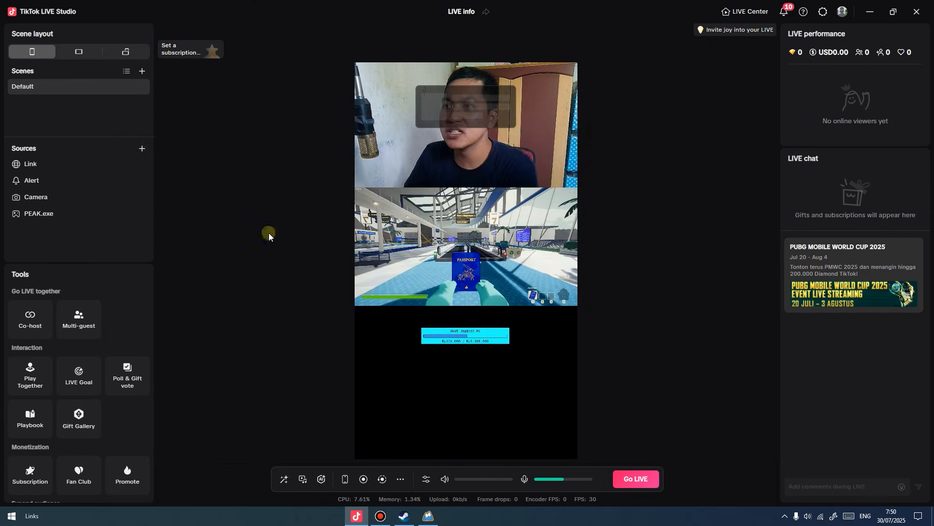
Enlarge the milestone link overlay and centre it just below the game capture, about 135 px from each side of the scene.
click(65, 167)
drag(511, 327, 504, 352)
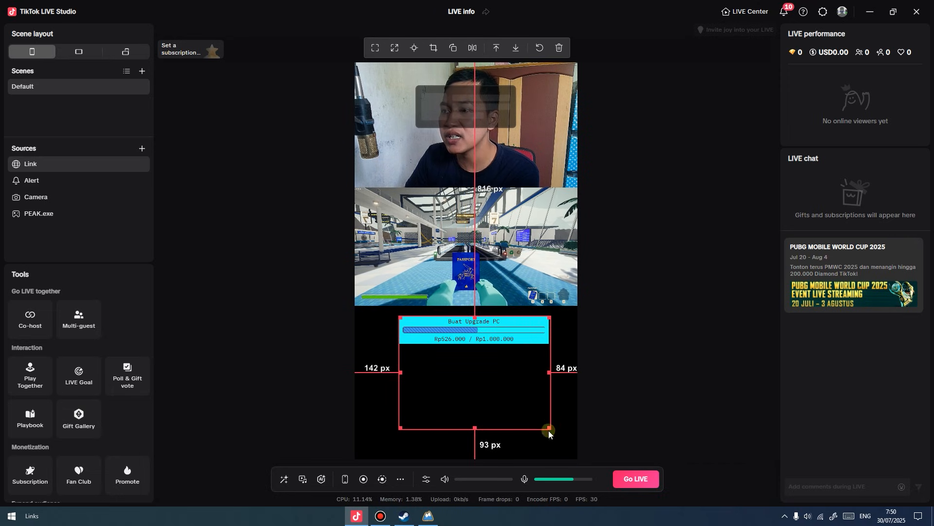
drag(548, 428, 536, 419)
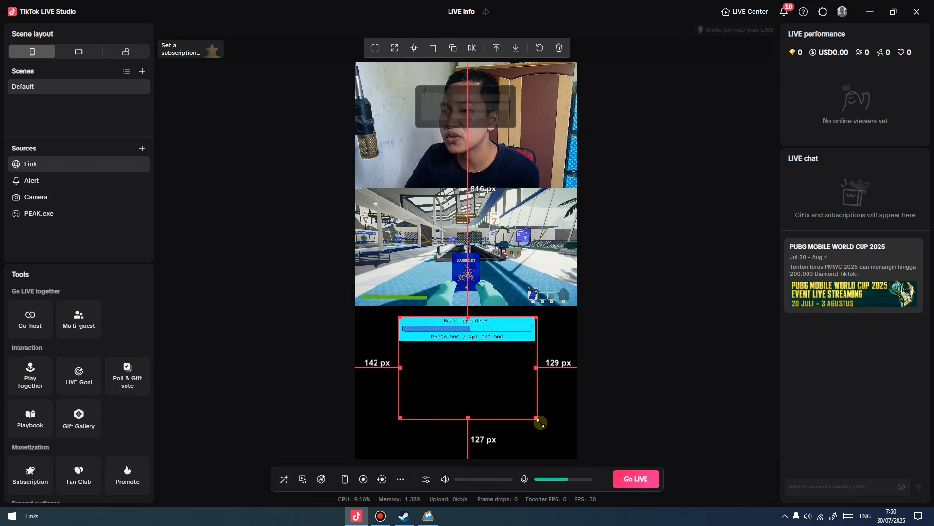
drag(501, 367, 498, 365)
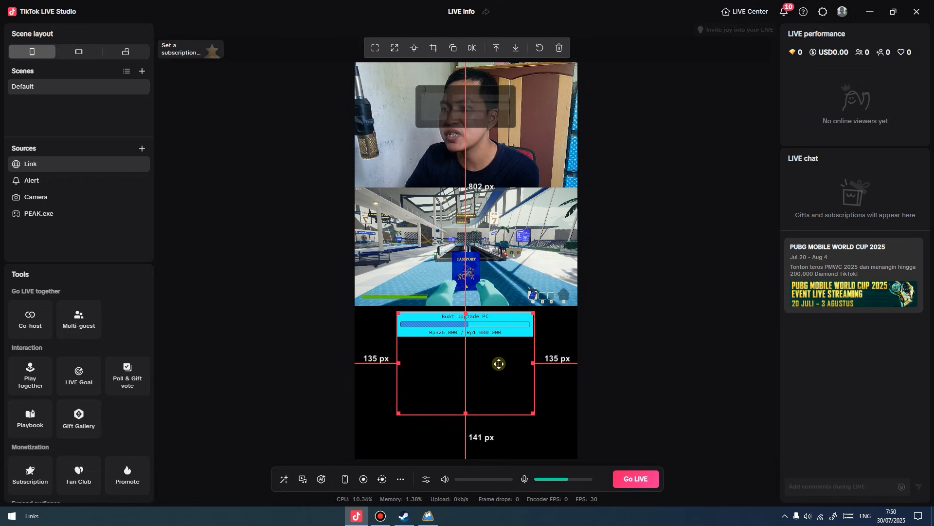
click(690, 335)
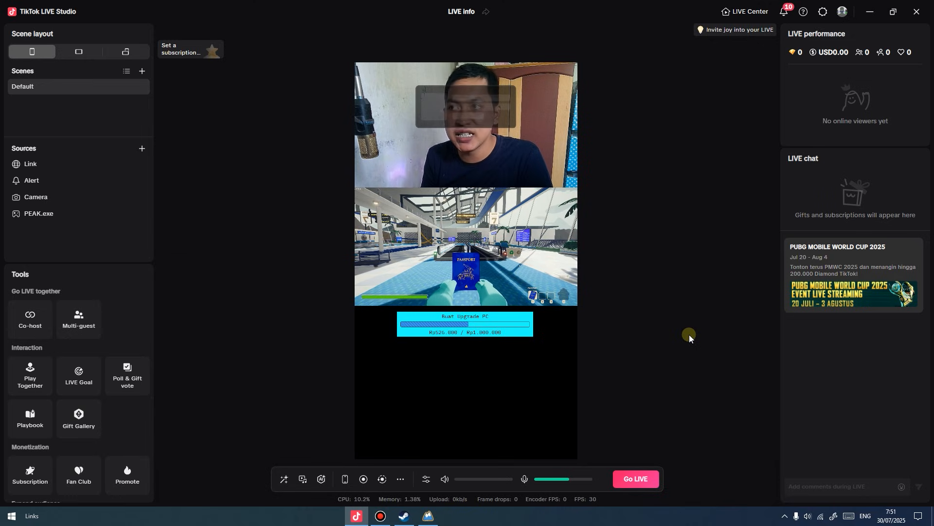
click(457, 145)
click(503, 283)
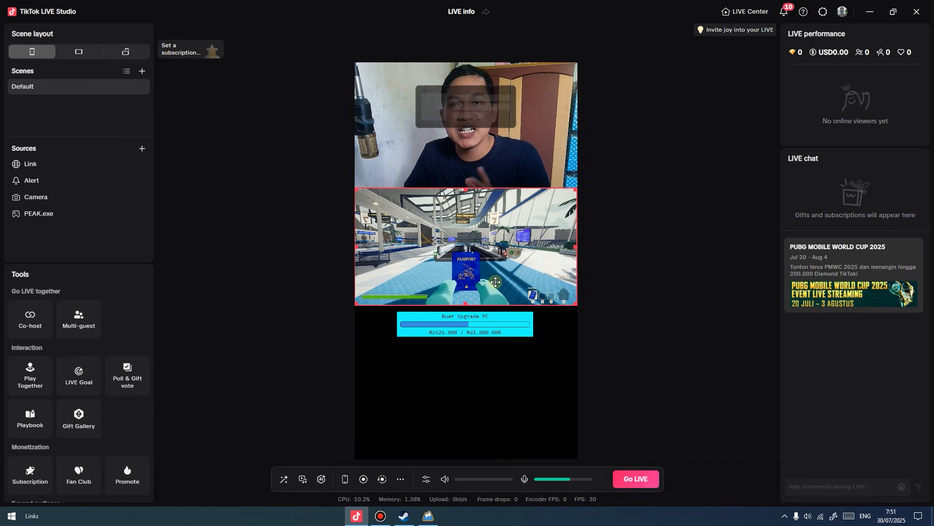
click(586, 215)
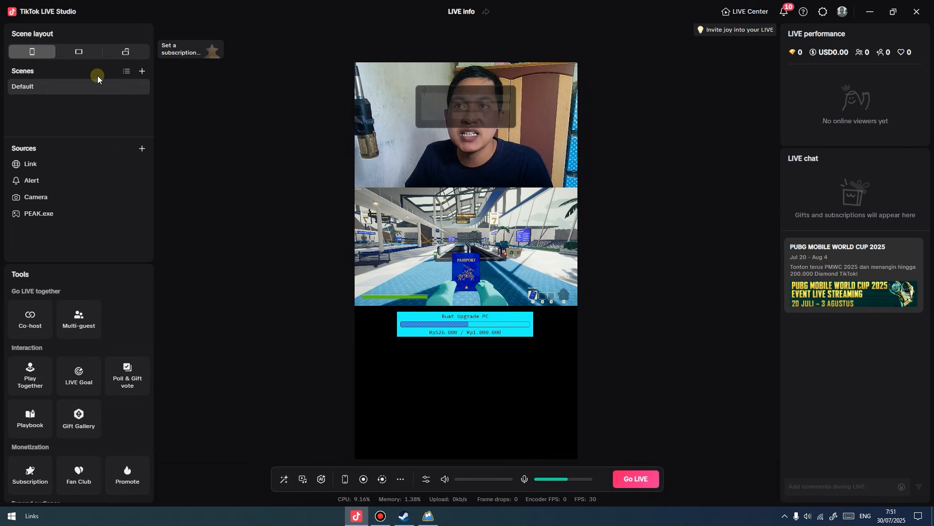
Add a new scene from the Blank template.
click(142, 72)
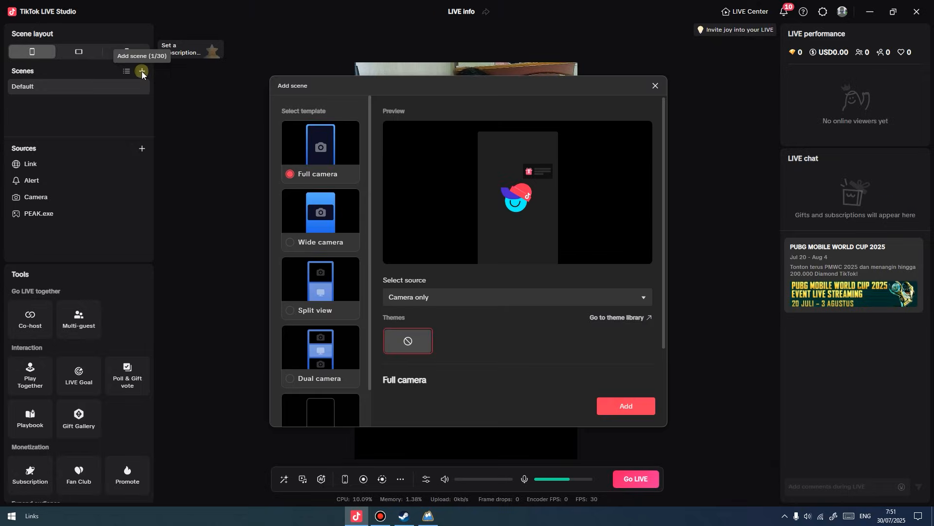
scroll(362, 302, down, 1)
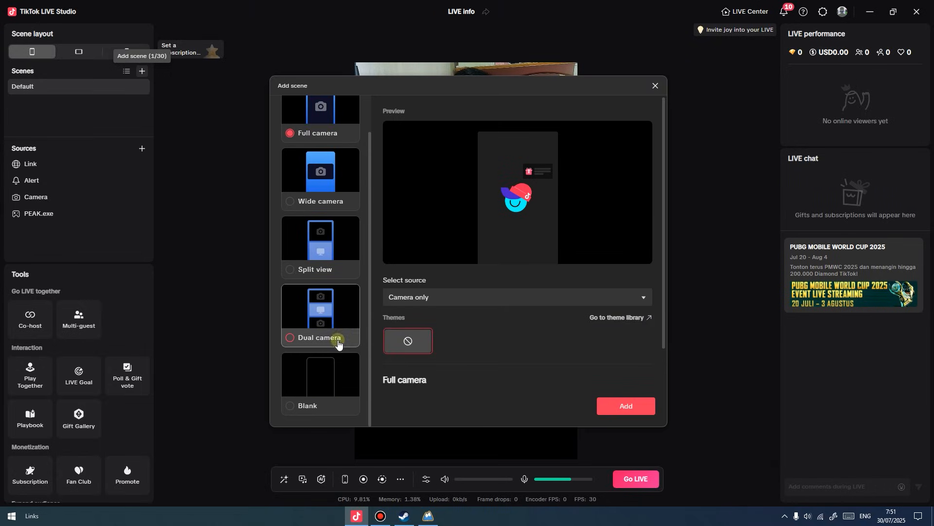
click(324, 388)
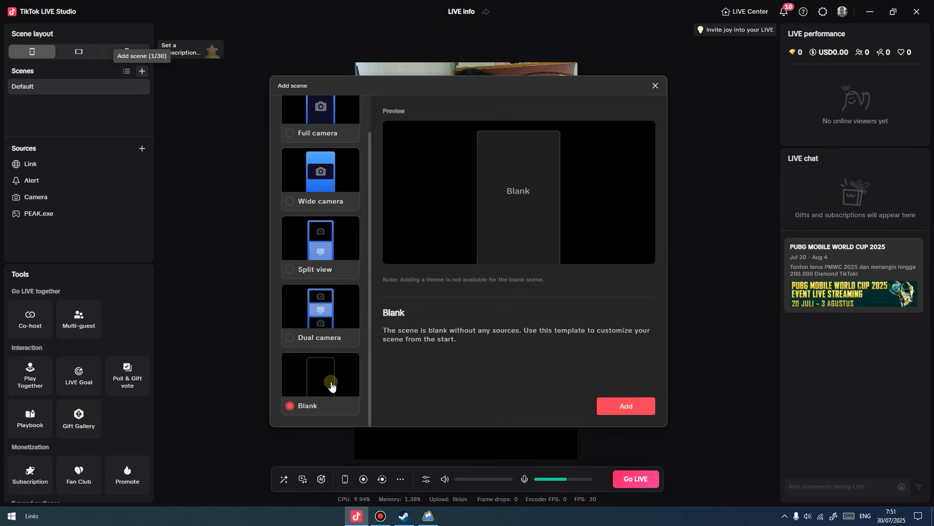
click(632, 409)
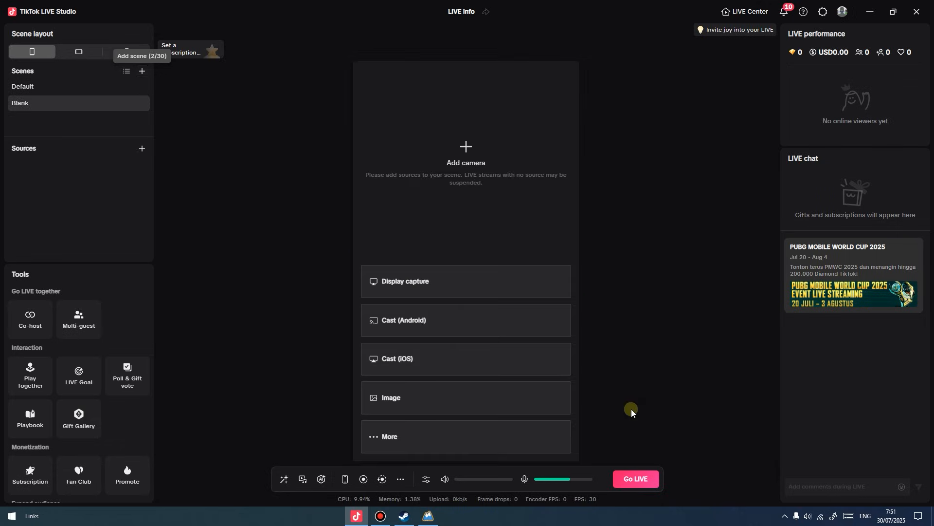
Delete the Blank scene.
right_click(67, 108)
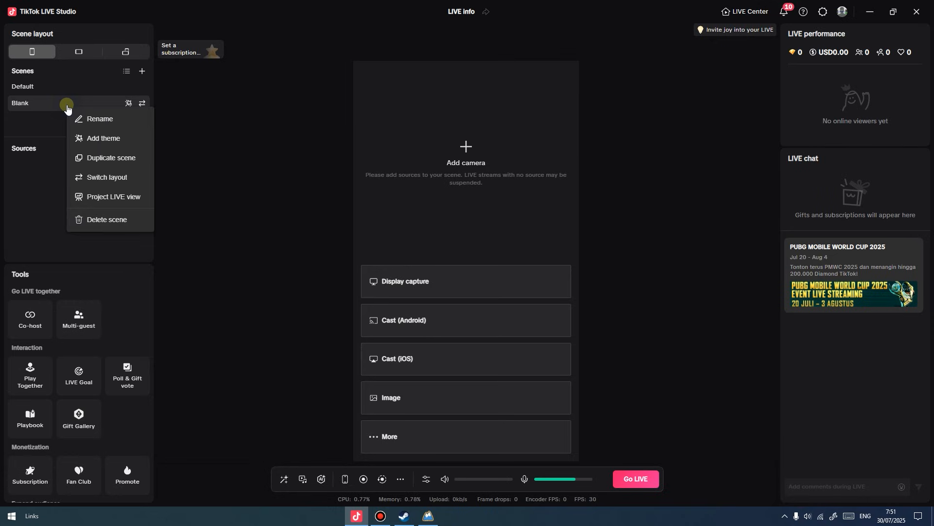
click(104, 222)
click(483, 282)
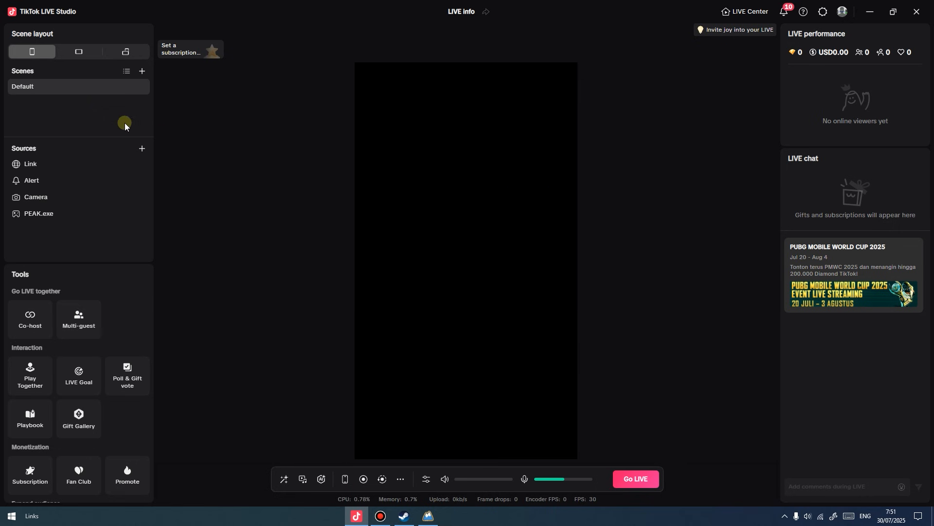
Duplicate the Default scene with all its sources.
right_click(58, 93)
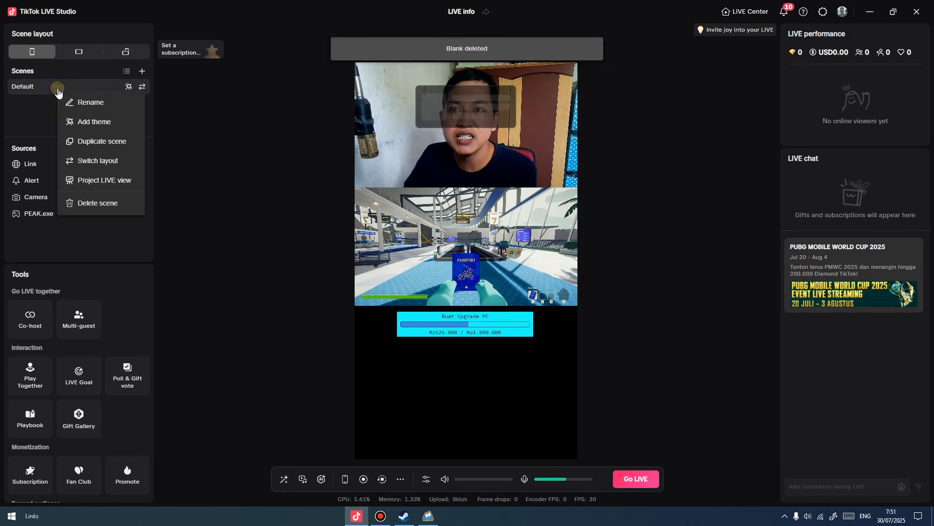
click(106, 142)
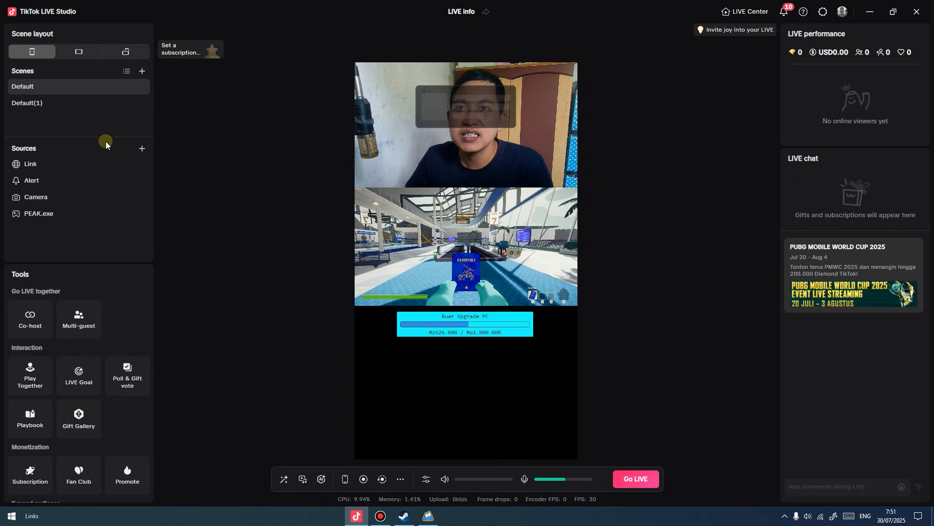
Rename the duplicated Default(1) scene as Full Camera.
click(50, 105)
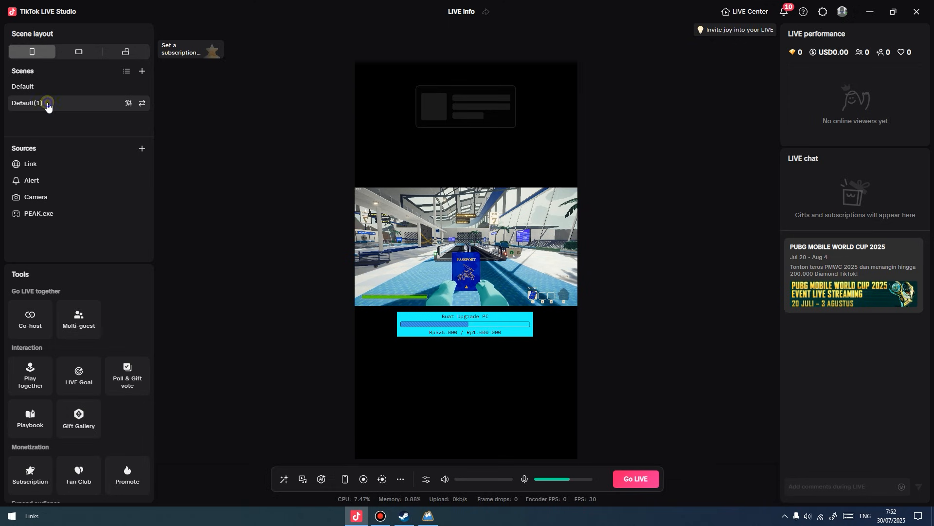
right_click(50, 105)
click(81, 120)
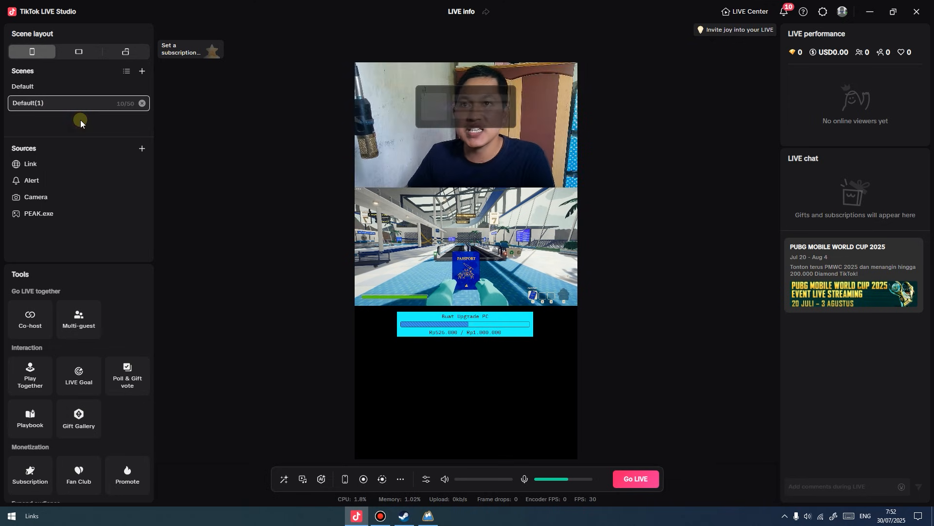
key(BackSpace)
key(BackSpace)
key(BackSpace)
key(BackSpace)
key(BackSpace)
key(BackSpace)
key(BackSpace)
key(BackSpace)
key(BackSpace)
key(BackSpace)
text(Full Camera)
key(Return)
Enlarge the PEAK.exe game capture in the Full Camera scene to fill the area below the camera, and centre it horizontally.
click(436, 242)
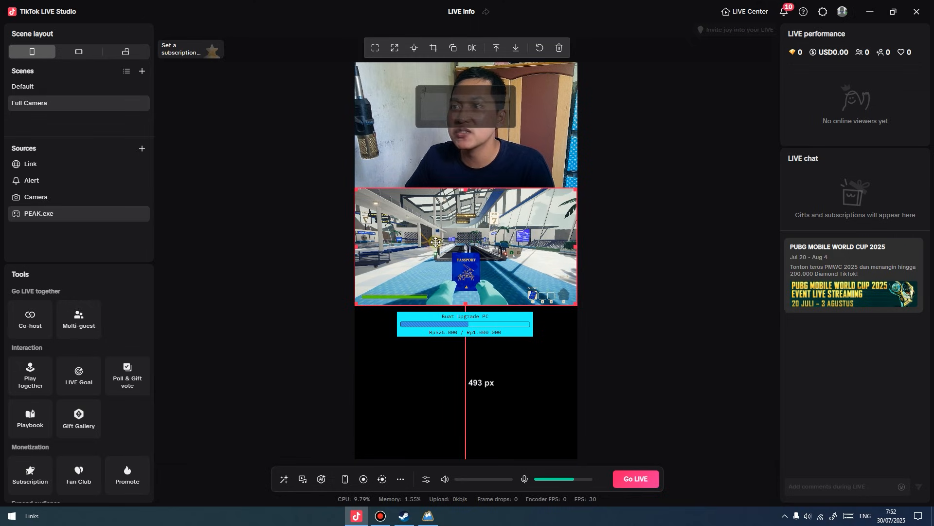
drag(356, 304, 269, 423)
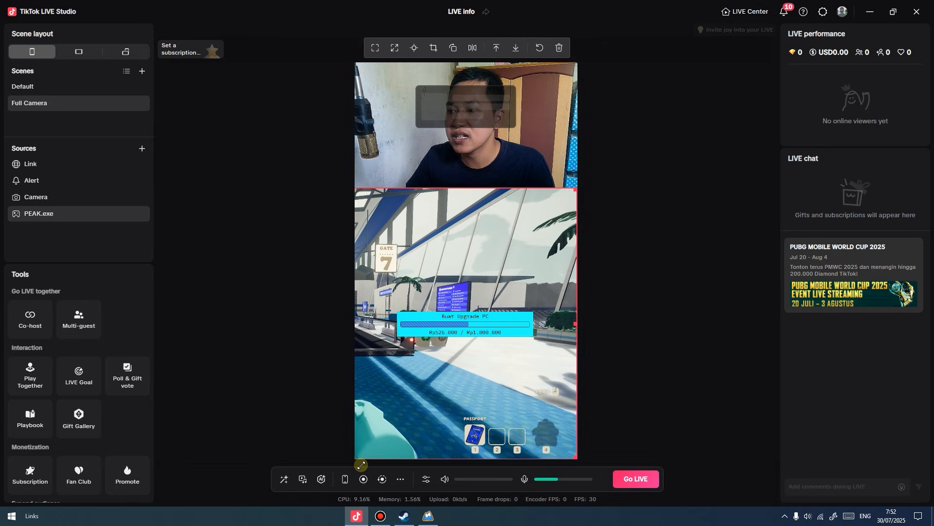
mouse_move(449, 377)
mouse_down()
mouse_move(495, 383)
mouse_move(463, 385)
mouse_up()
drag(465, 259, 610, 262)
Delete the milestone link overlay from the Full Camera scene and switch between both scenes to compare them.
drag(499, 336, 501, 172)
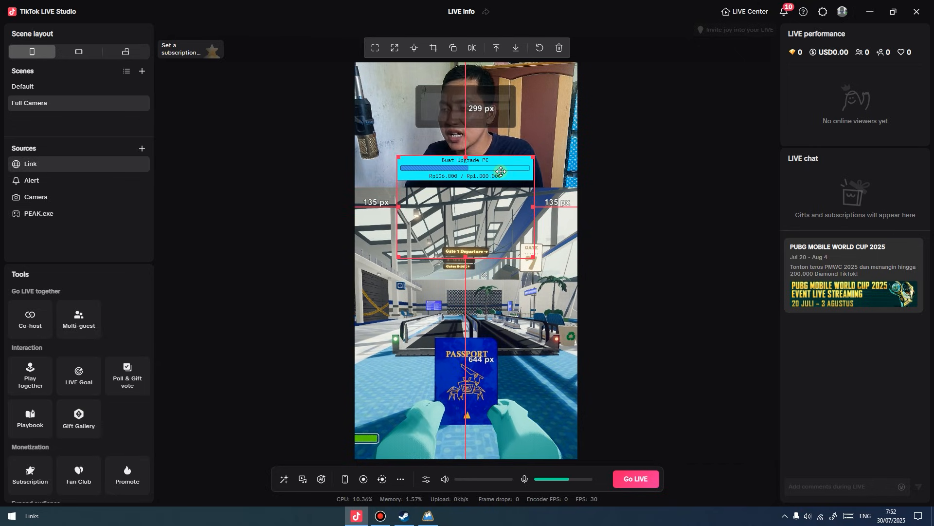
key(Delete)
click(40, 91)
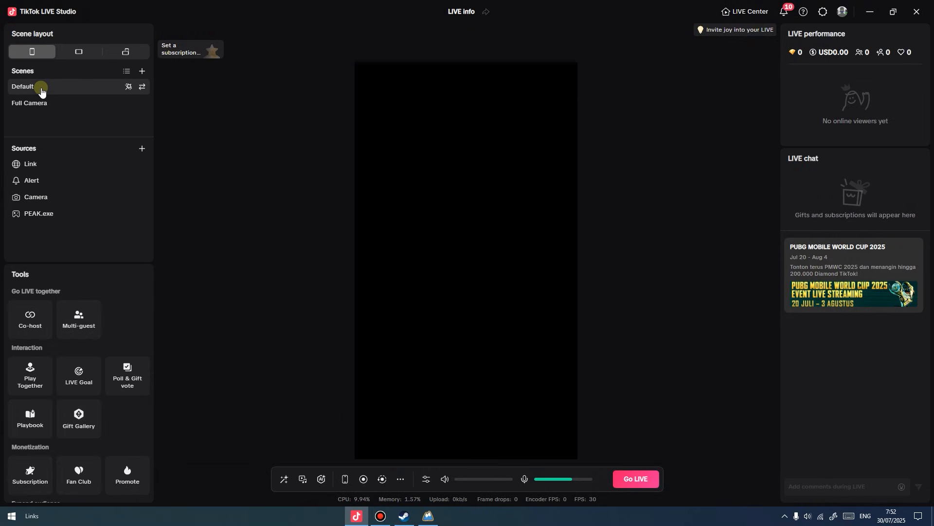
click(53, 103)
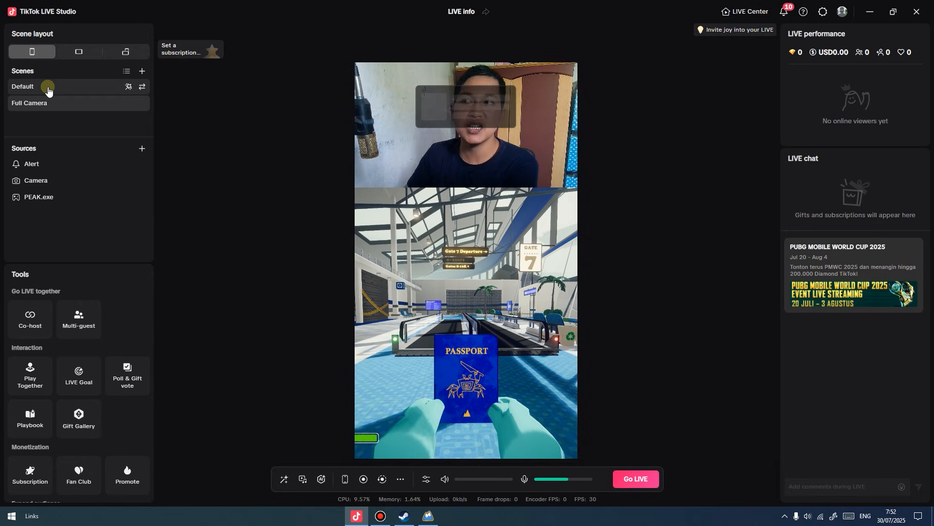
click(47, 89)
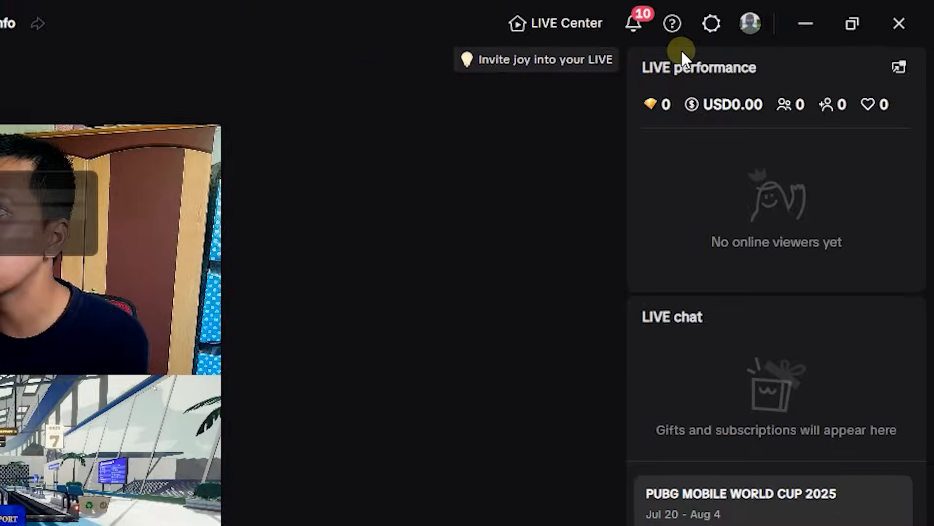
Open the scene transition settings and choose the Geometry effect.
click(755, 19)
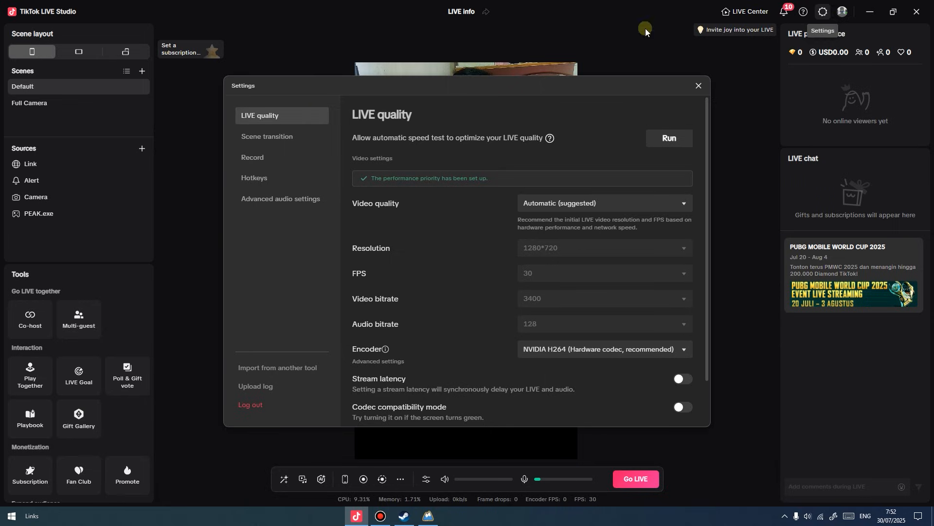
click(271, 142)
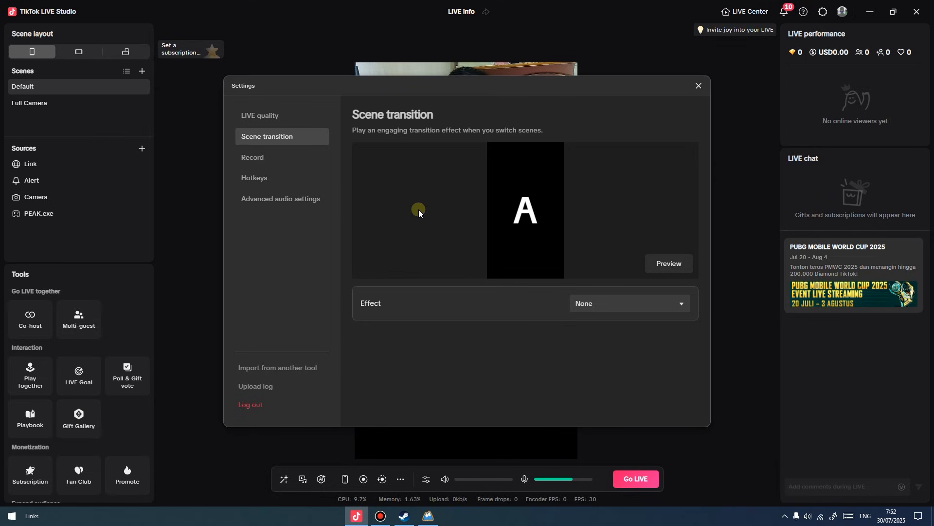
click(583, 306)
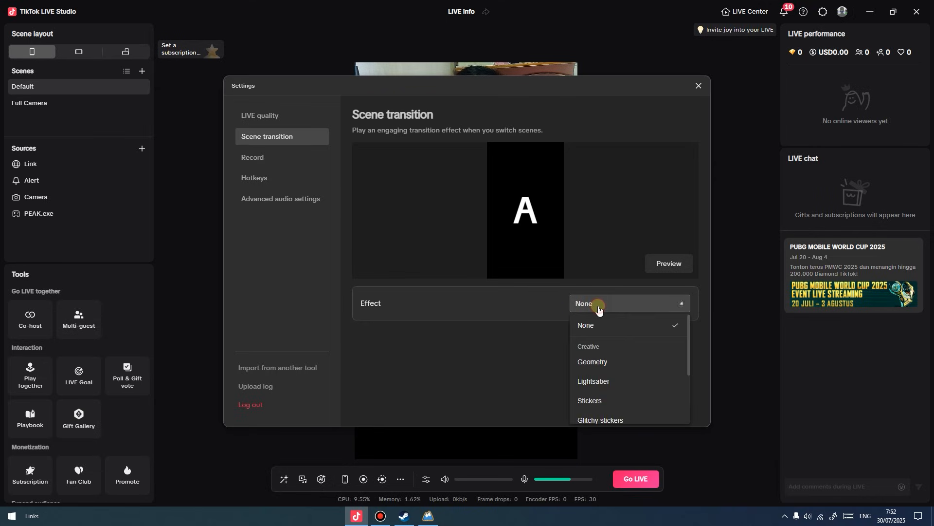
click(617, 364)
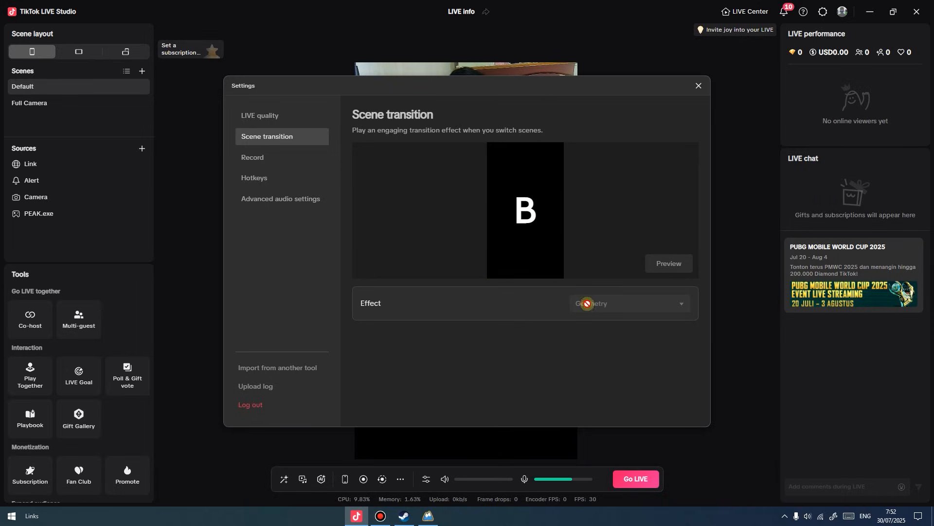
Try the Stickers and Neon effects for the scene transition.
click(602, 310)
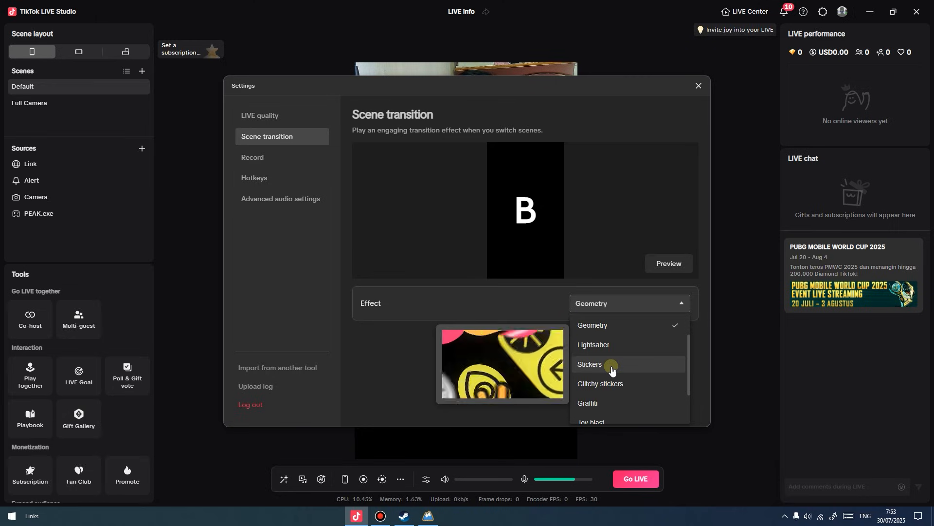
click(612, 362)
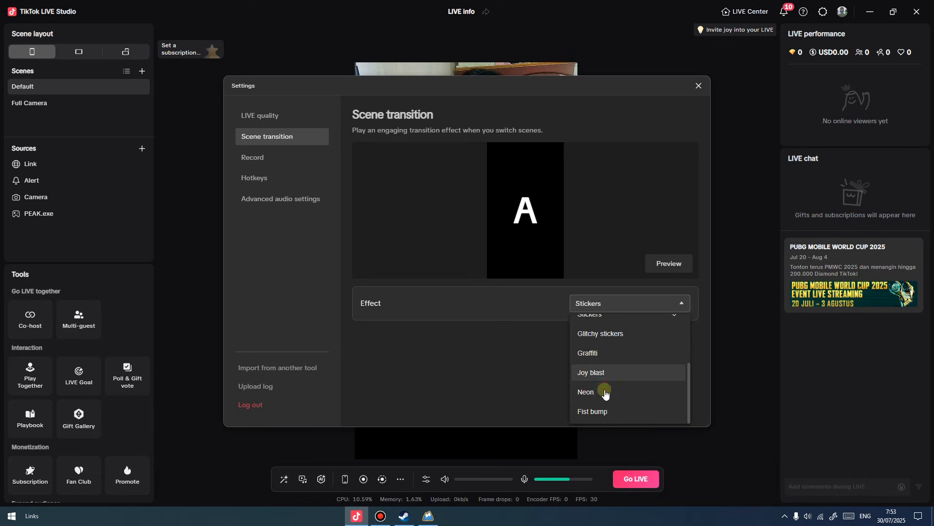
click(605, 389)
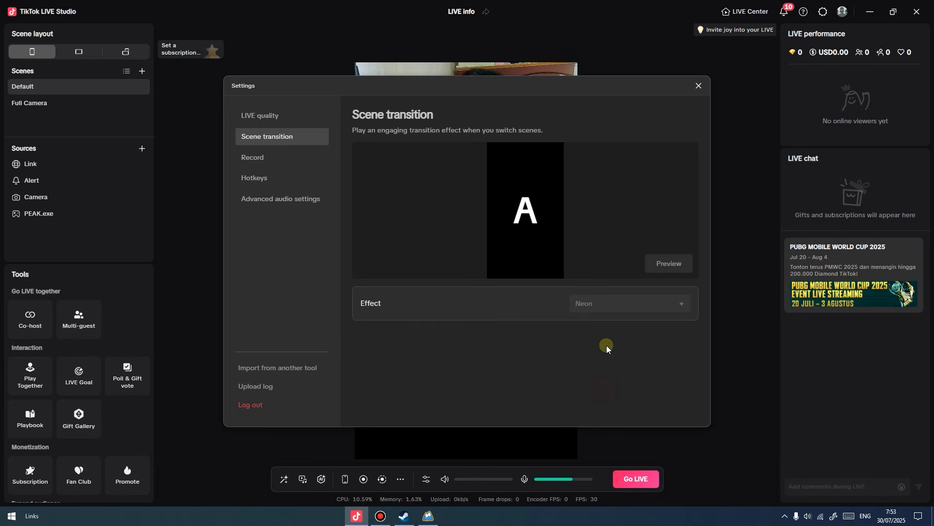
Set the scene transition effect back to Geometry and close the settings.
click(612, 303)
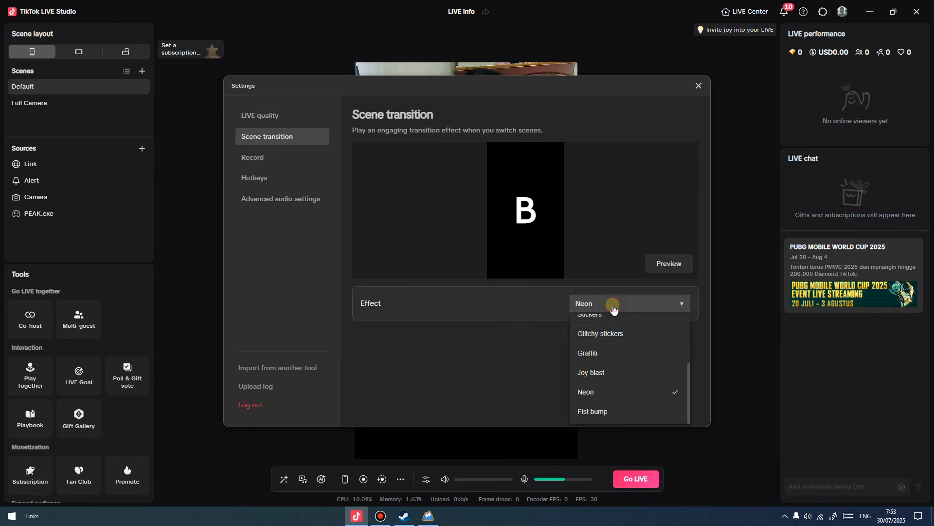
scroll(612, 361, up, 3)
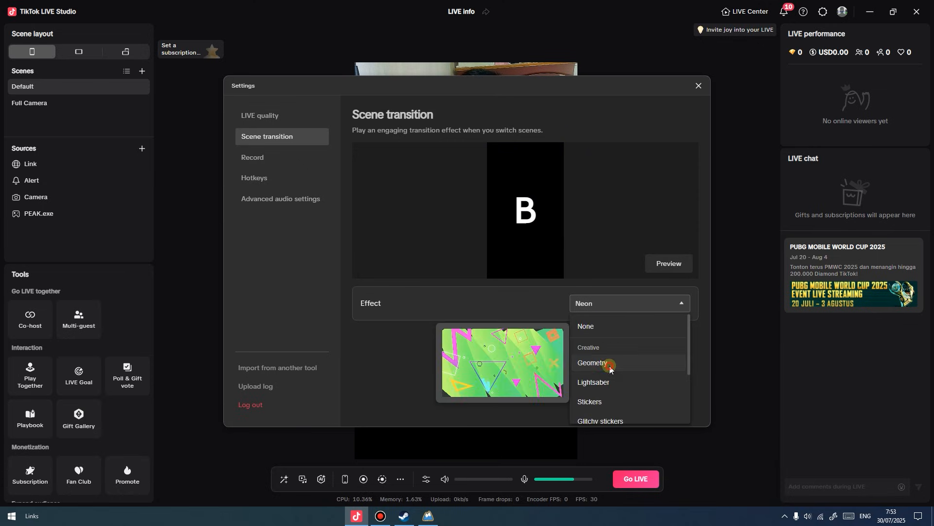
click(612, 361)
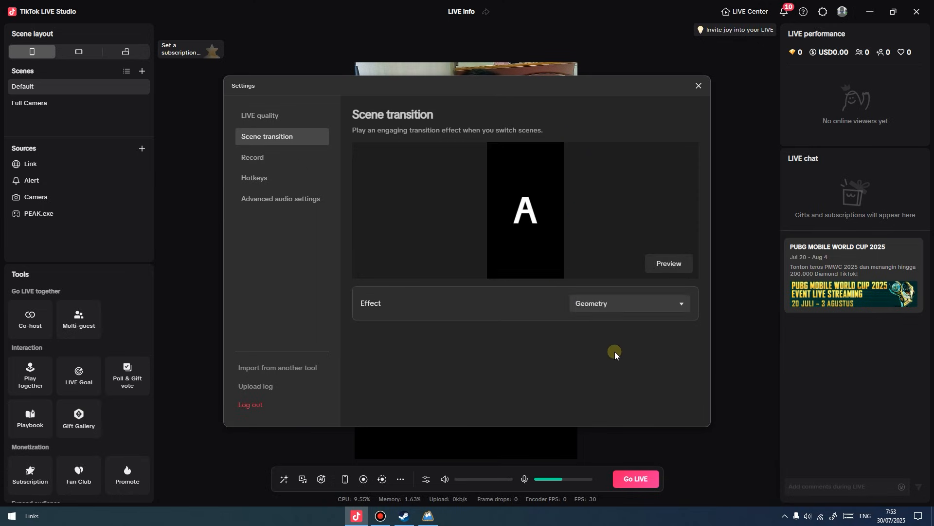
click(696, 91)
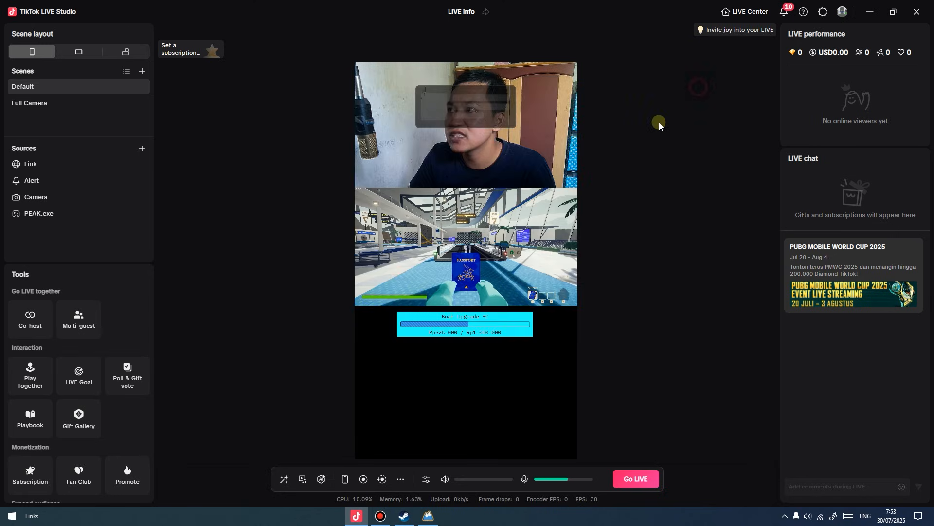
Test the scene transition by switching back and forth between the Full Camera and Default scenes.
click(54, 104)
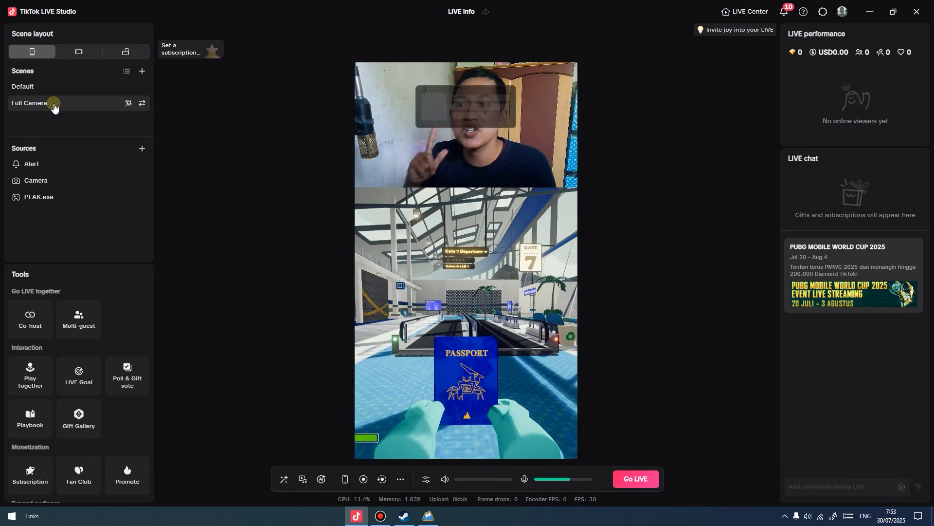
click(49, 88)
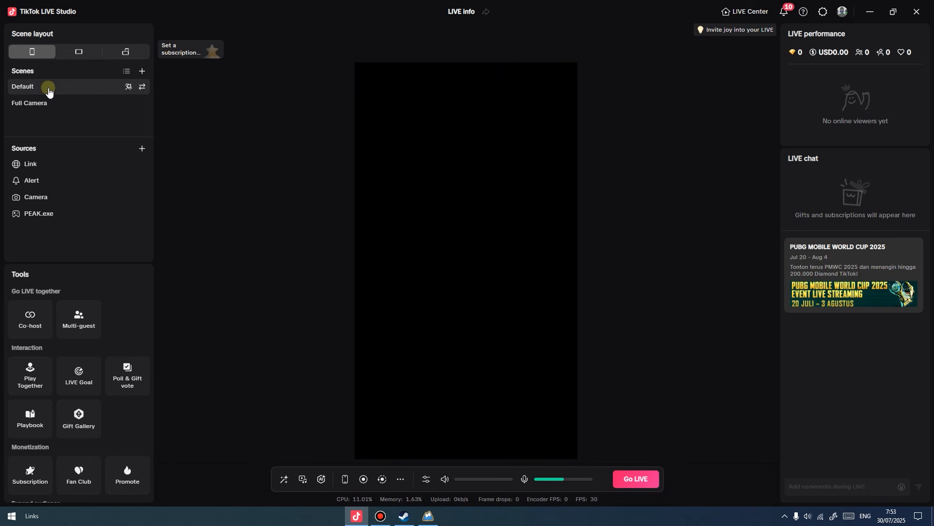
click(59, 105)
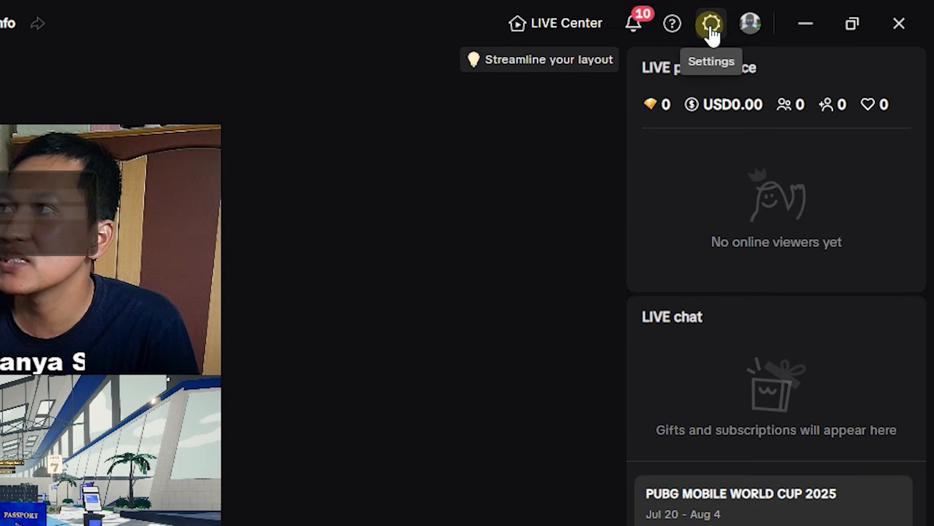
Assign scene-switching hotkeys in the settings, Num1 for the Default scene and a separate one for the Full Camera scene.
click(710, 25)
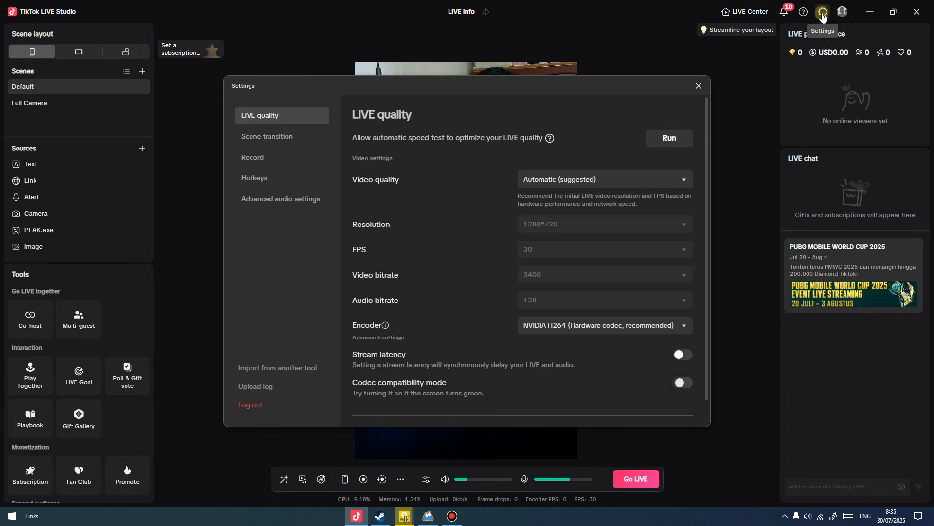
click(277, 185)
scroll(519, 267, down, 4)
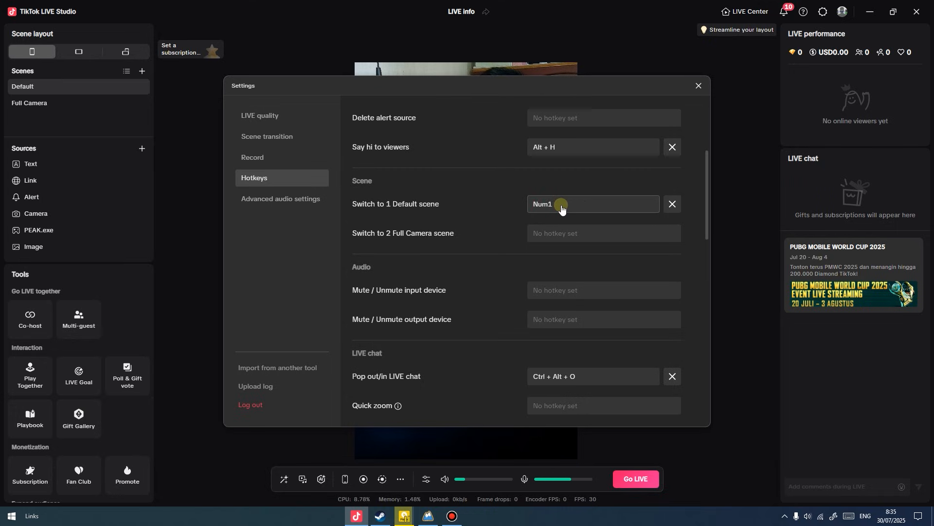
click(564, 237)
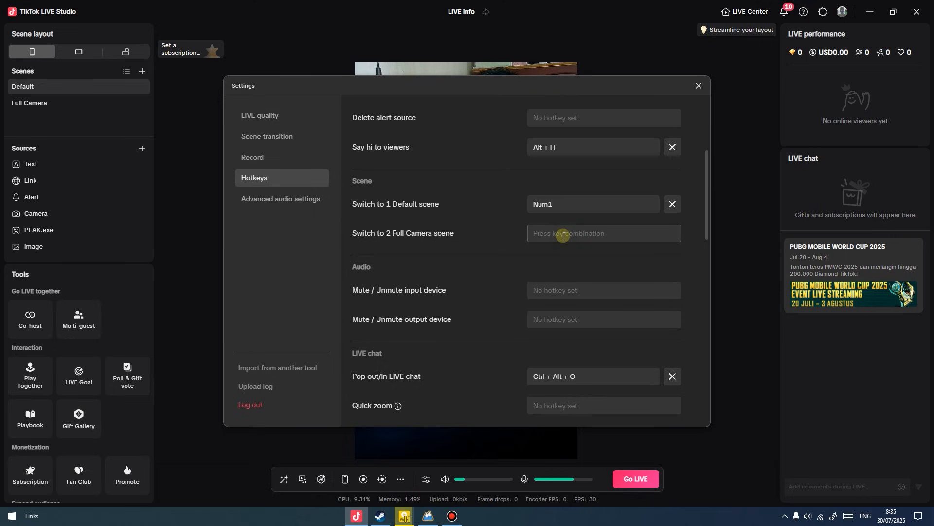
click(696, 87)
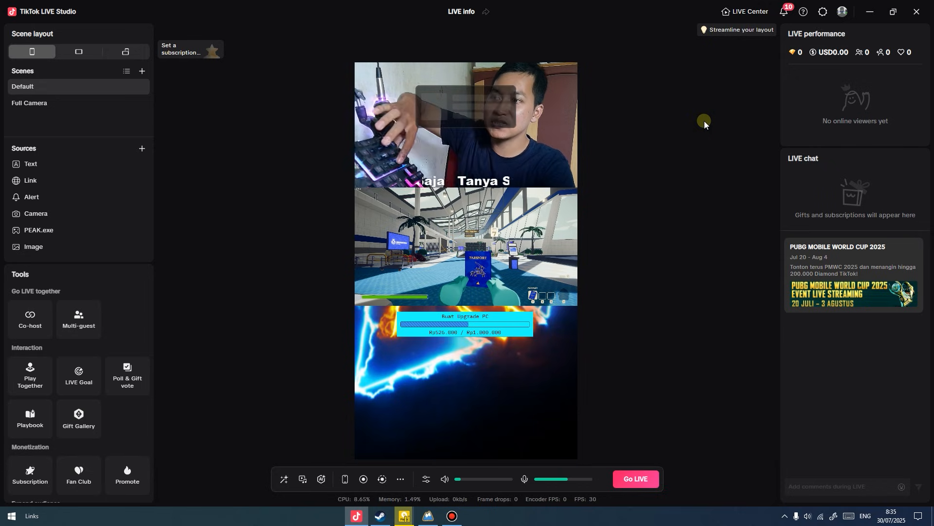
Test the scene hotkeys by switching to Full Camera, back to Default and to Full Camera again.
key(ctrl+2)
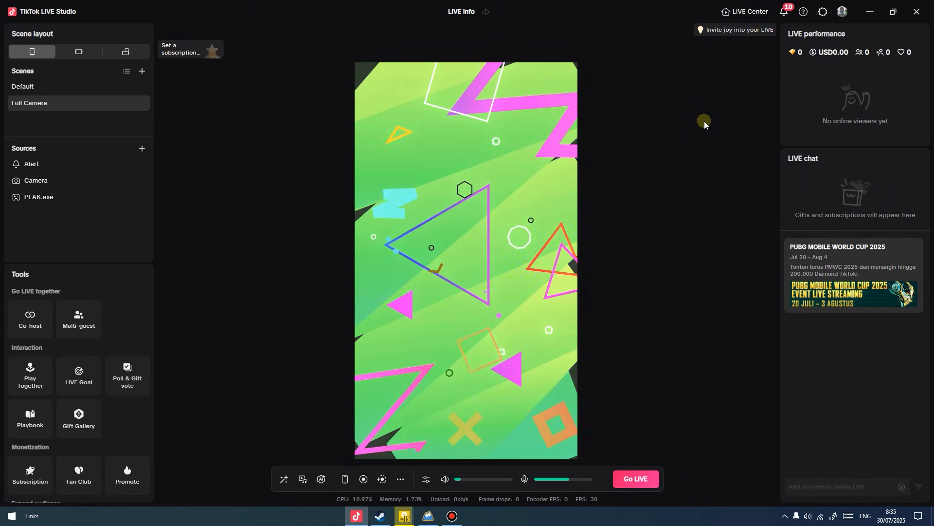
key(ctrl+1)
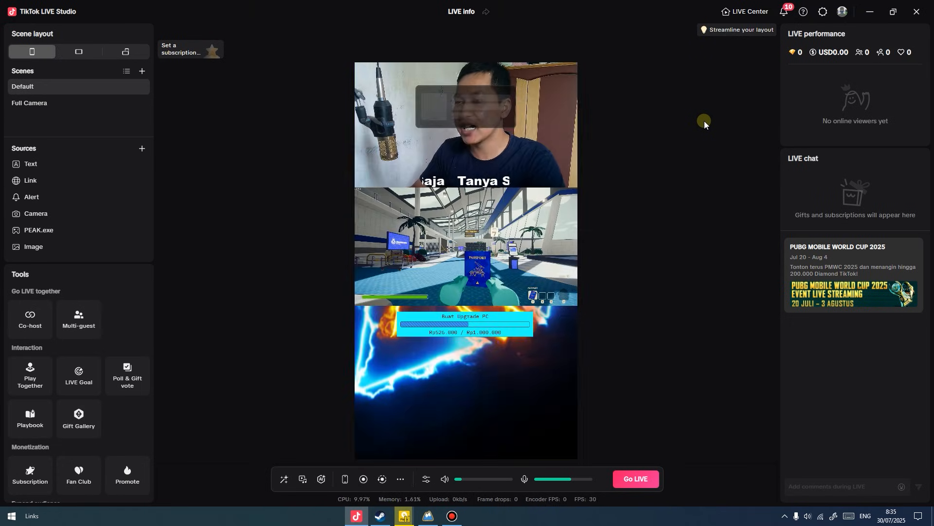
key(ctrl+2)
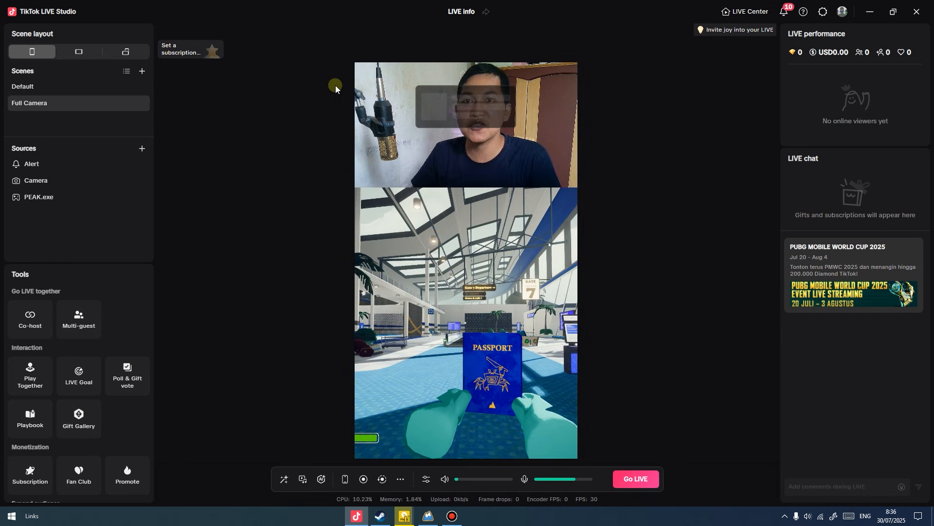
Switch to the PEAK game window and return to TikTok LIVE Studio.
click(428, 516)
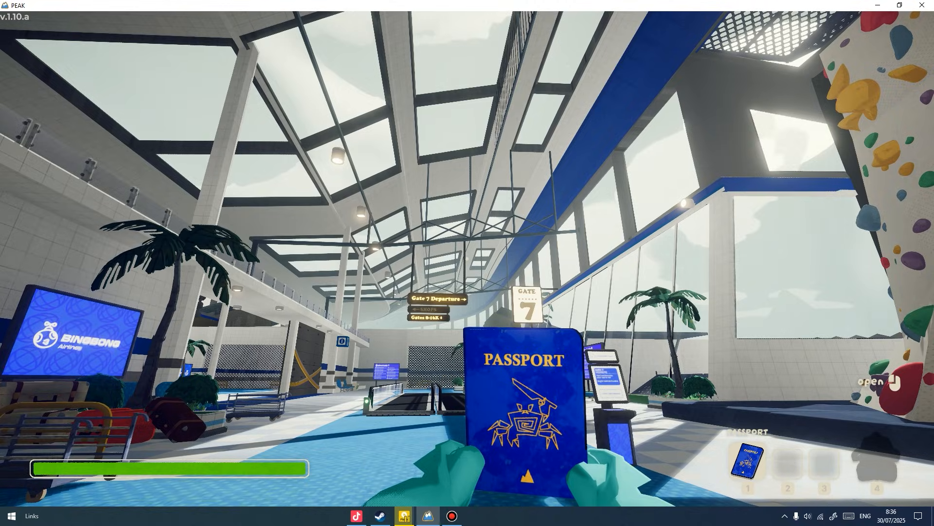
key(super)
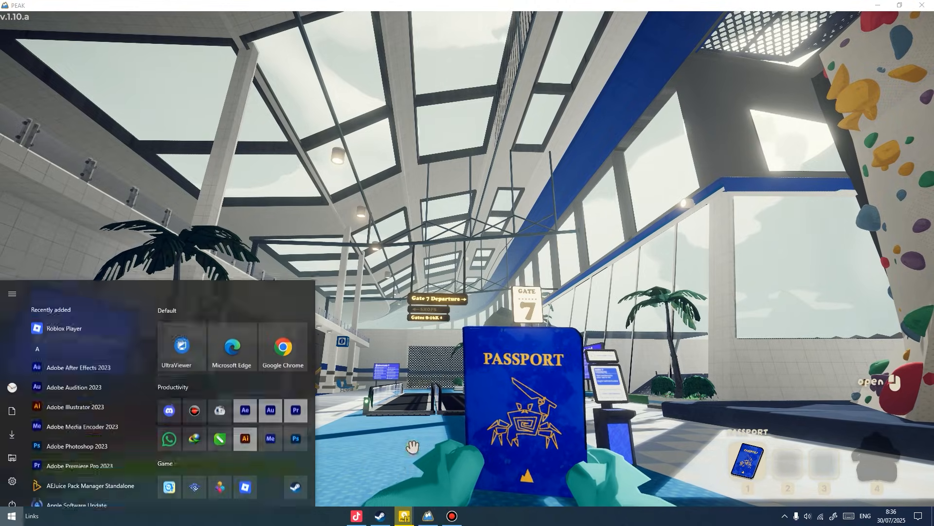
click(356, 517)
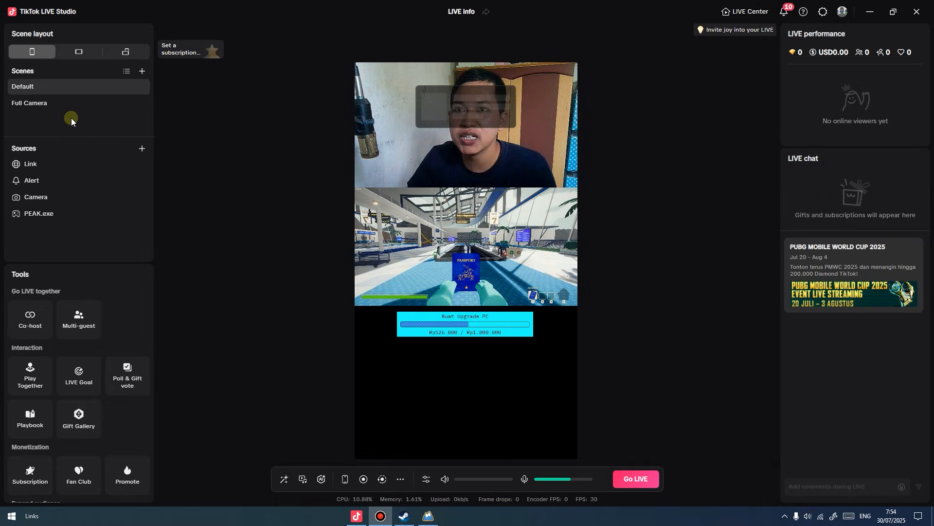
Show the Full Camera scene and return to Default to check the empty area around the milestone overlay.
click(57, 108)
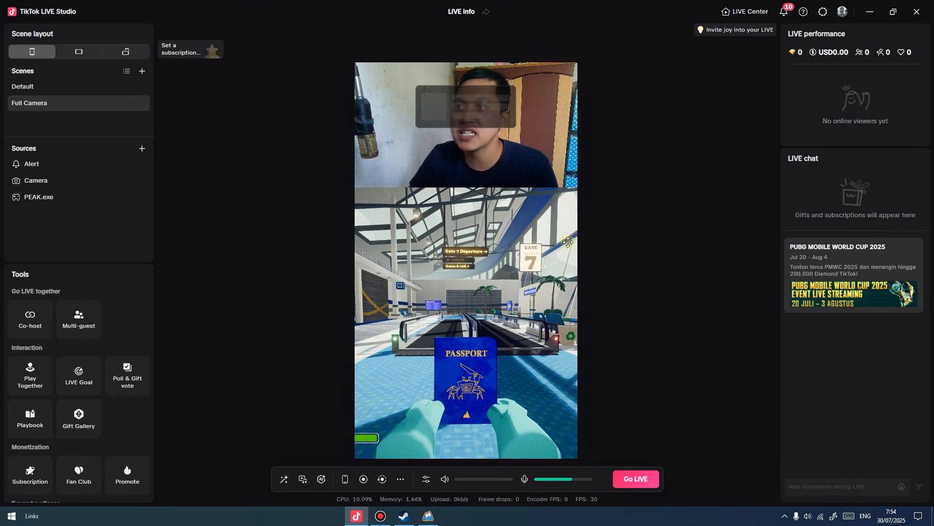
click(41, 89)
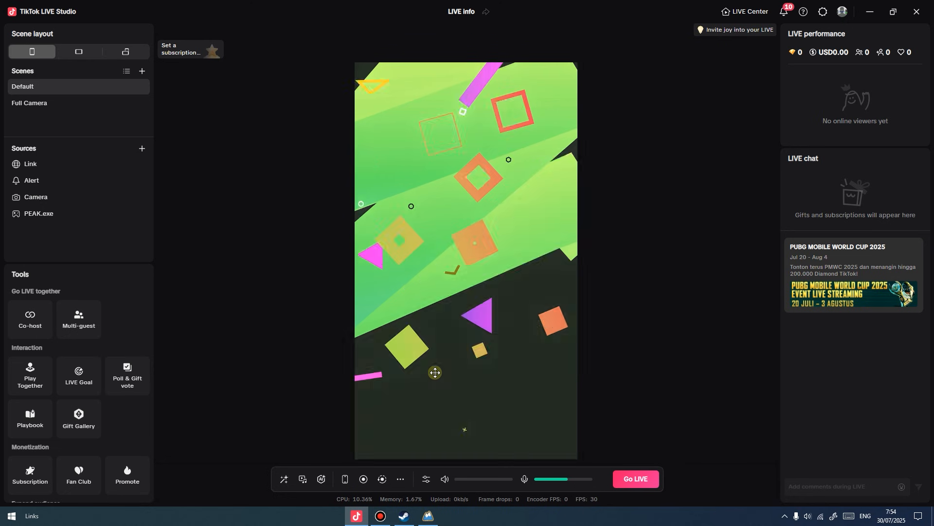
click(458, 388)
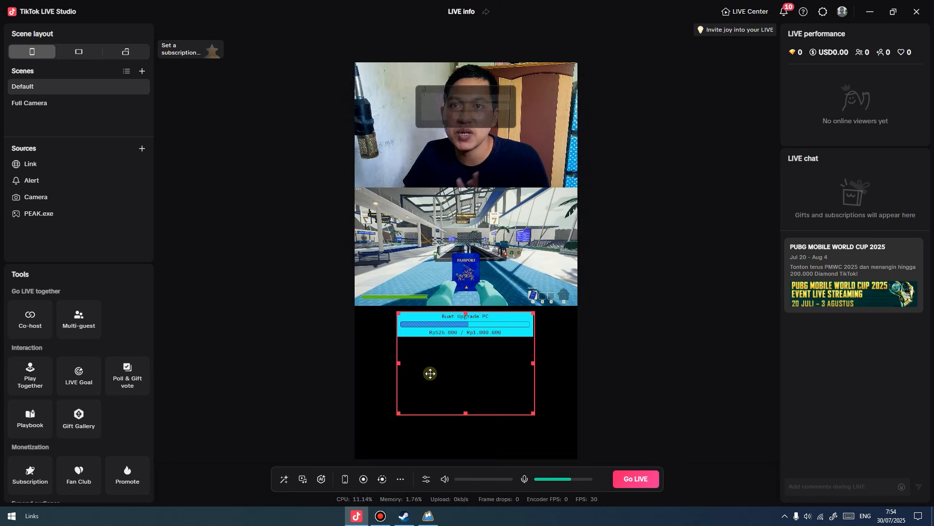
Try adding a display capture source of Display2 (1920 * 1080) to the Default scene, and delete it.
click(328, 325)
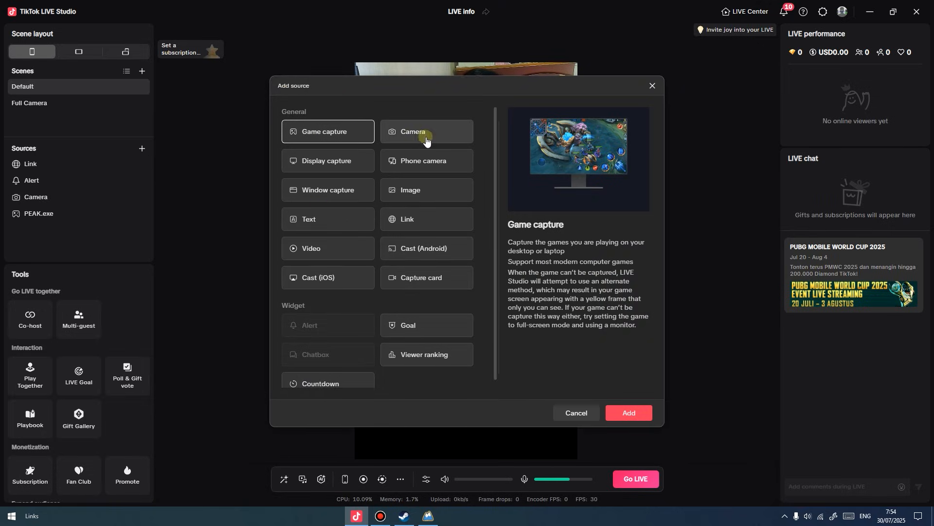
click(326, 167)
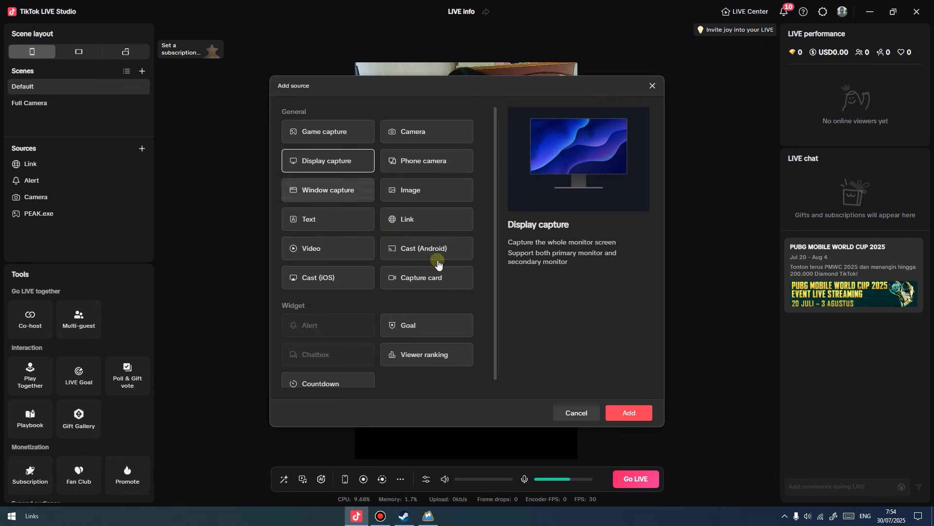
click(632, 413)
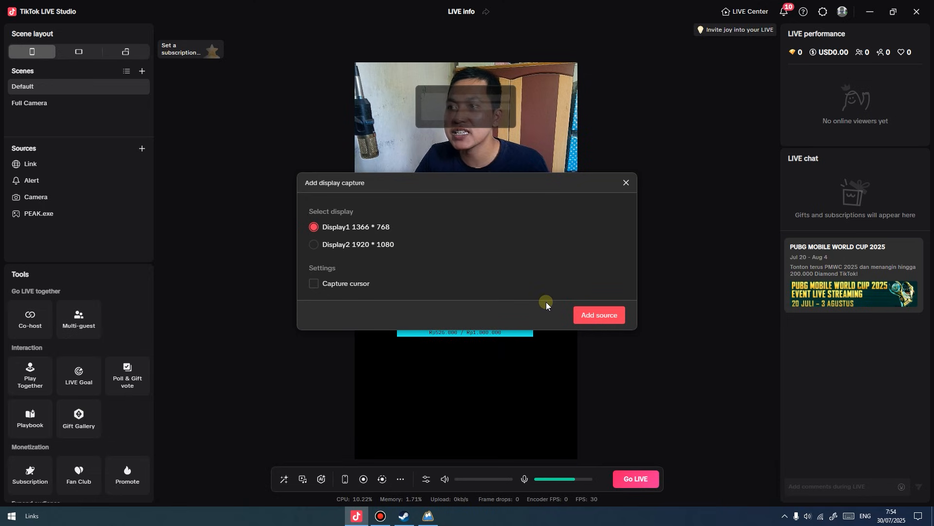
click(369, 246)
click(575, 313)
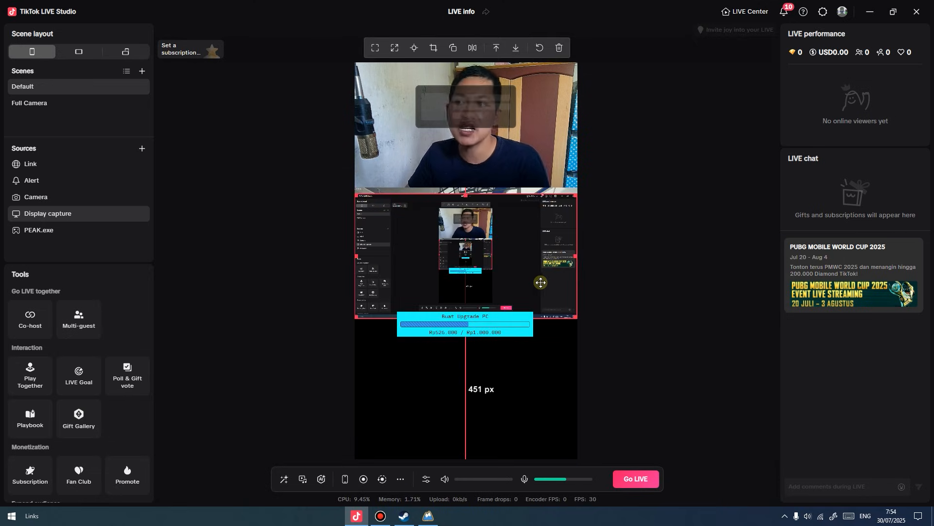
key(Delete)
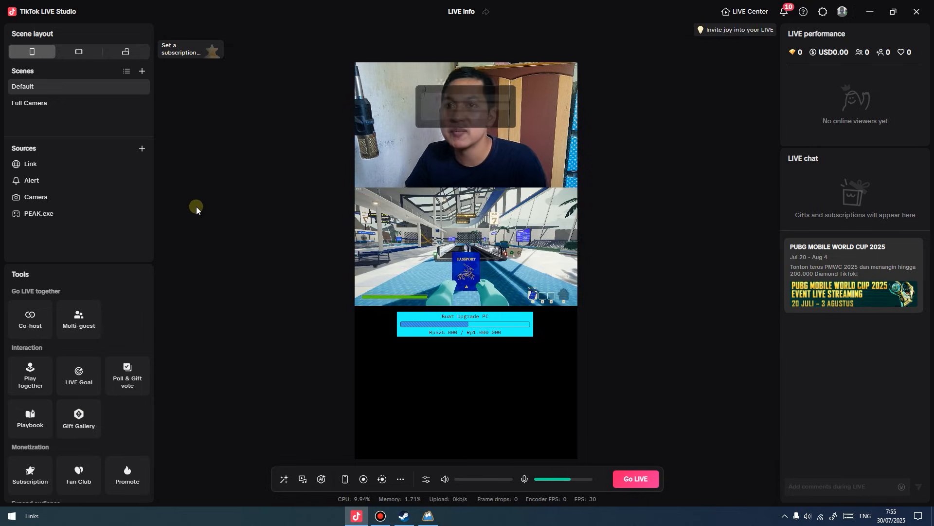
Start a new text source for the Default scene with the text "Tanya Saja".
click(143, 149)
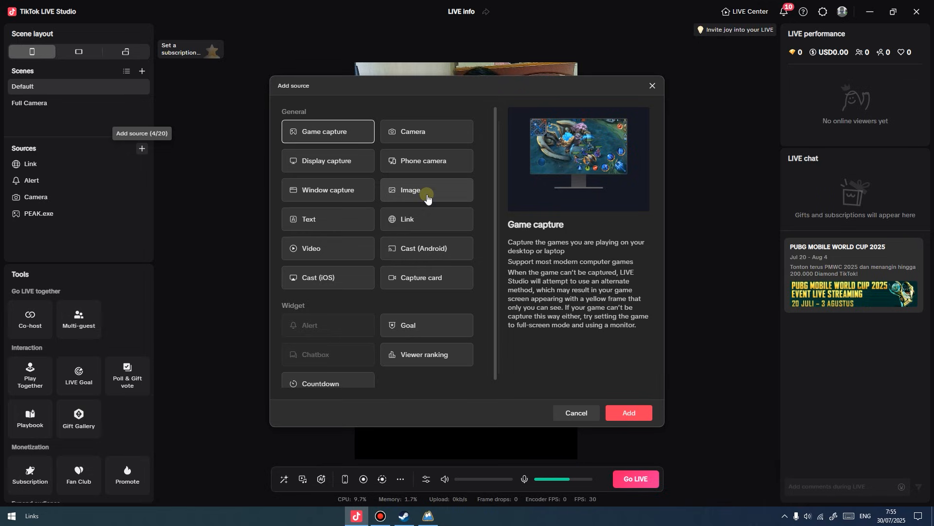
click(345, 225)
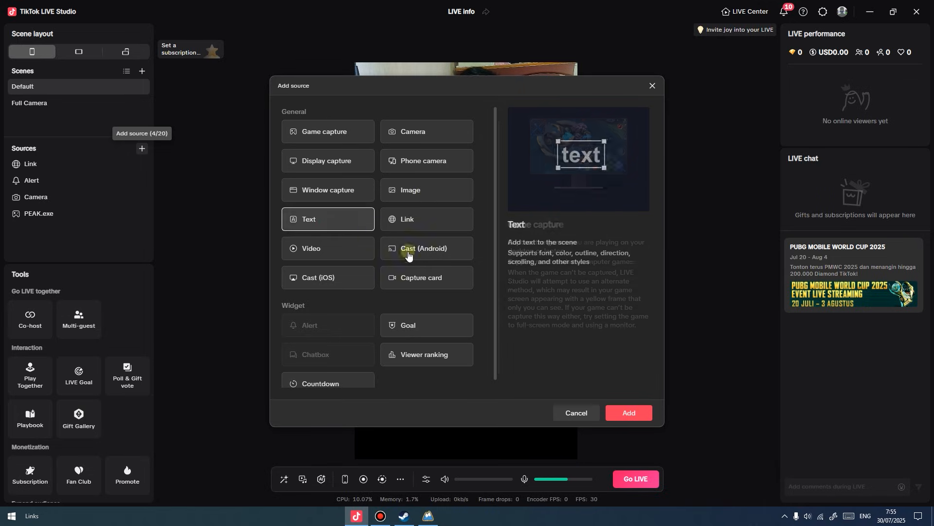
click(630, 412)
click(329, 157)
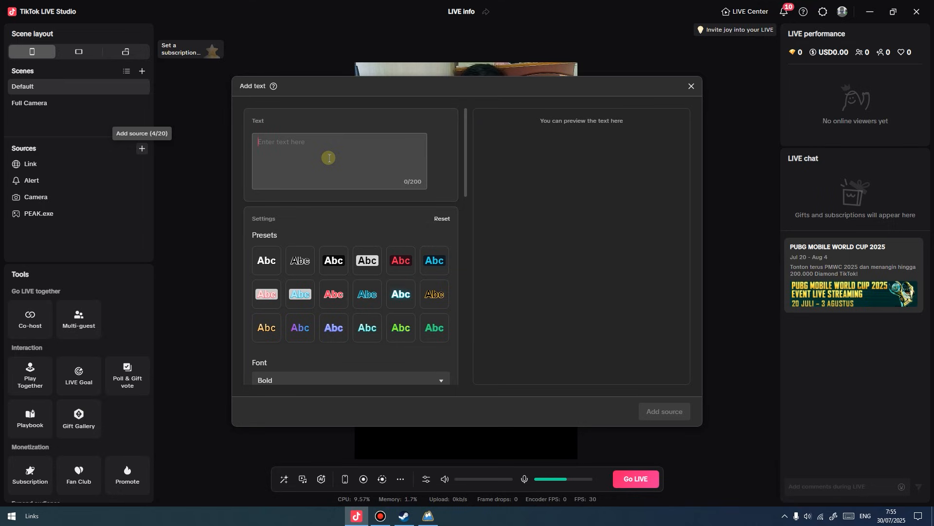
text(Tanya Saja)
Turn on scrolling for the text, set its font to Arial Black and add it to the scene.
drag(469, 168, 466, 375)
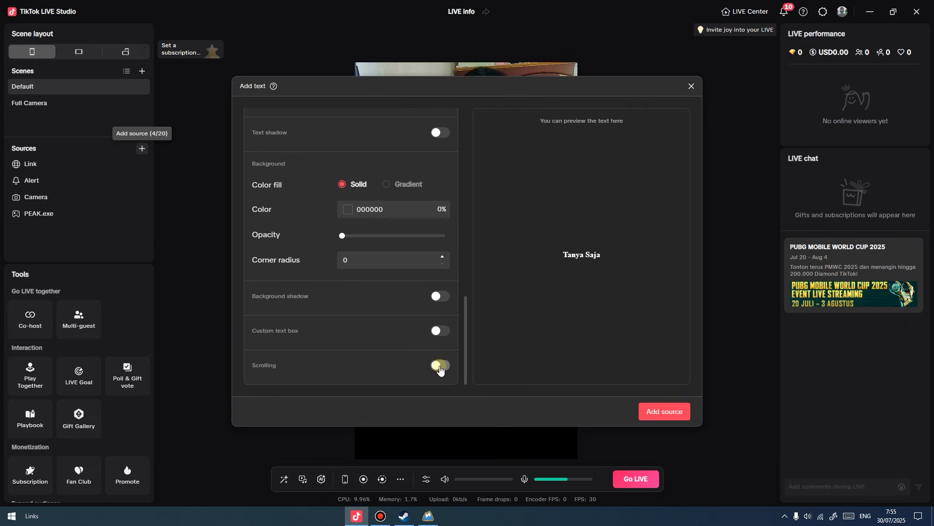
drag(468, 344, 468, 220)
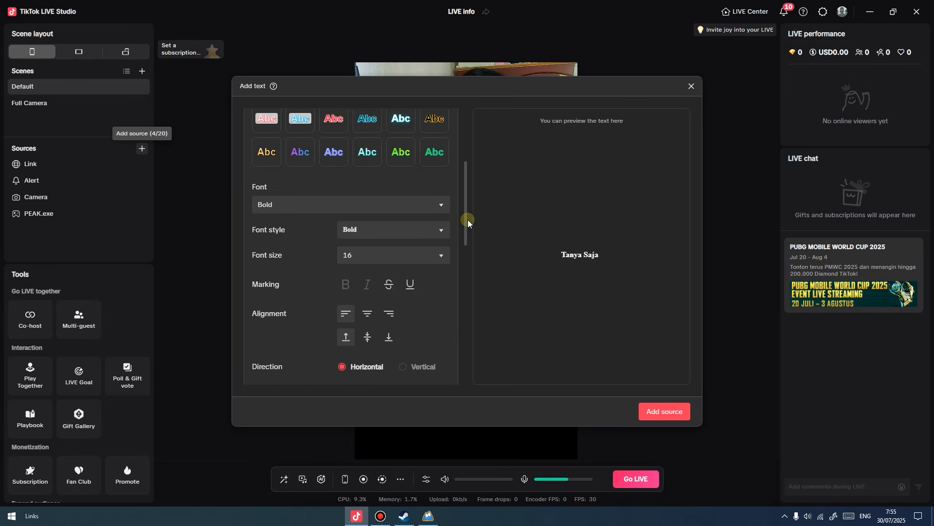
click(440, 204)
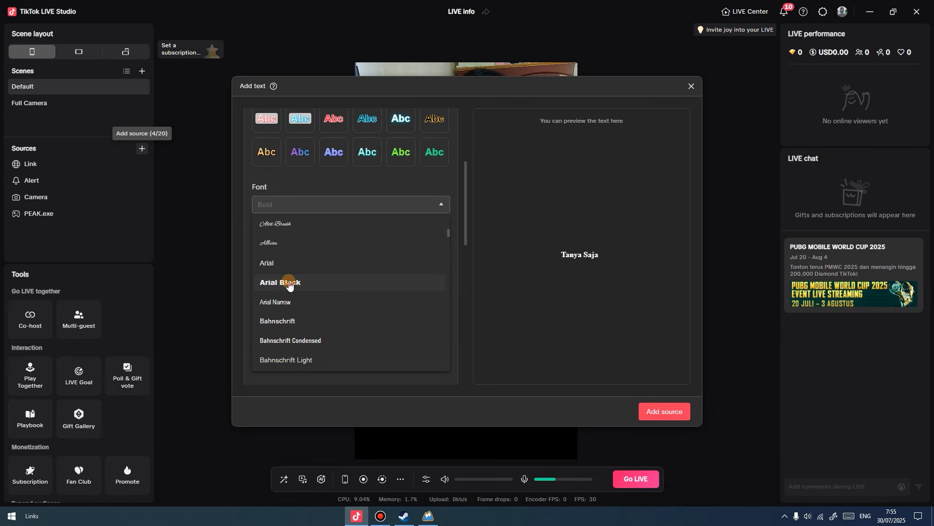
click(288, 282)
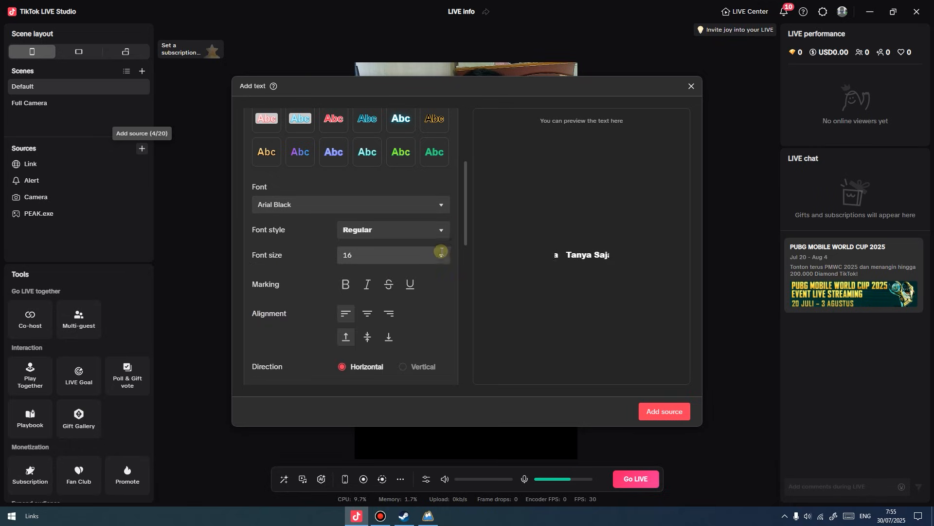
click(666, 412)
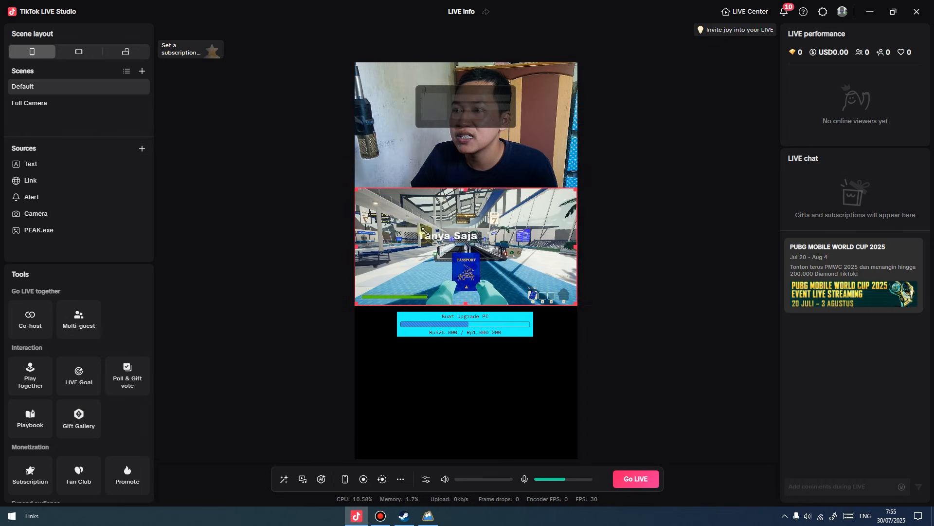
Move the scrolling text to the lower edge of the camera view, centred horizontally.
click(448, 335)
drag(448, 335, 487, 180)
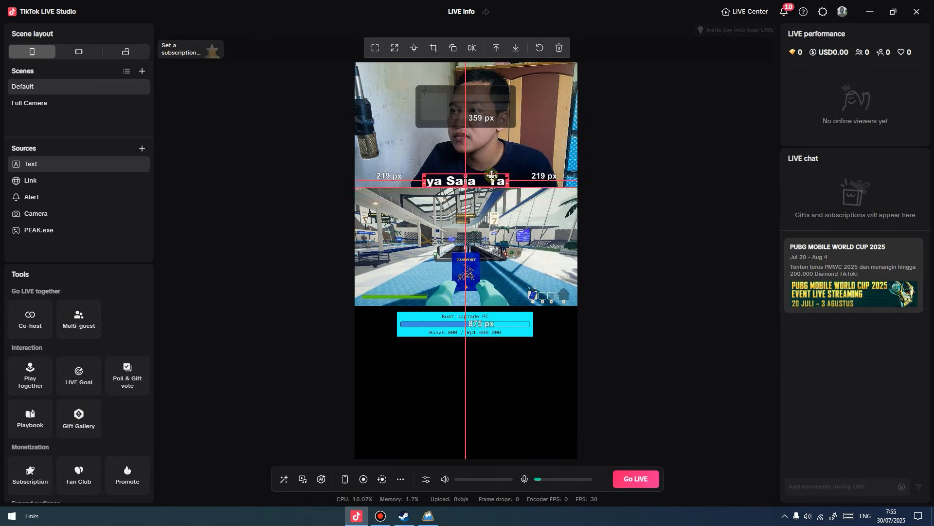
click(653, 212)
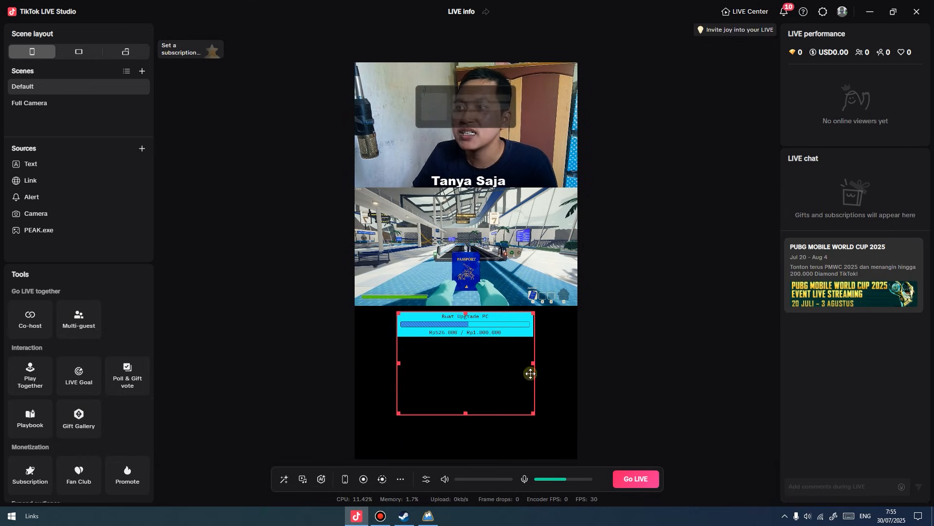
Add an image source to the Default scene using the Lobby Game file from the Background folder.
click(143, 148)
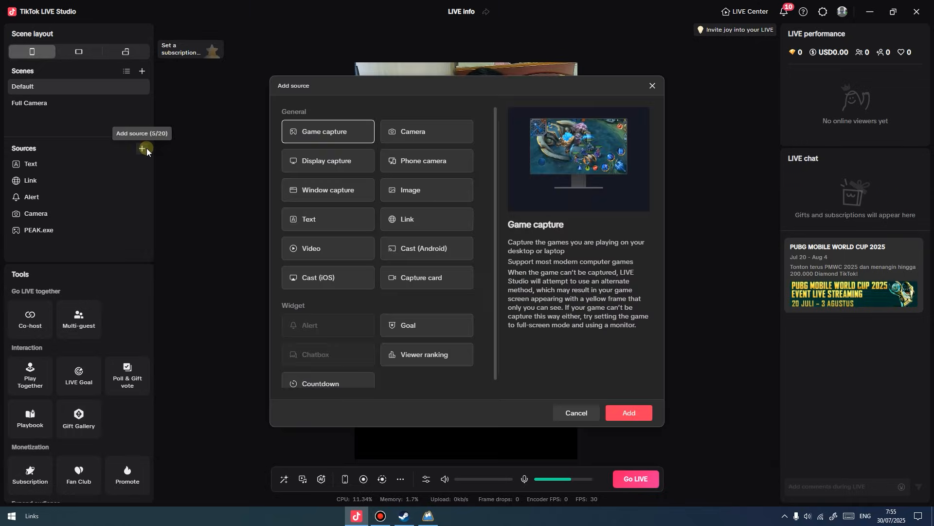
scroll(428, 293, down, 1)
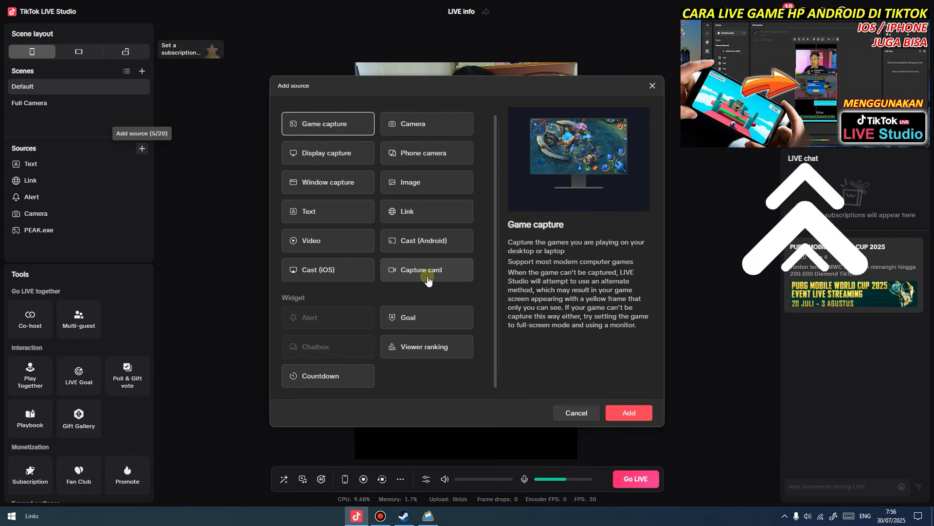
click(421, 185)
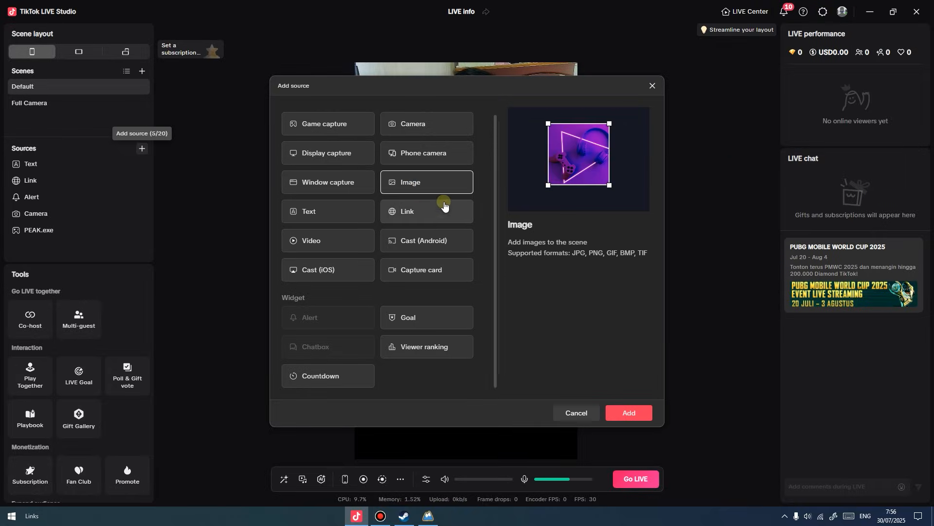
click(625, 412)
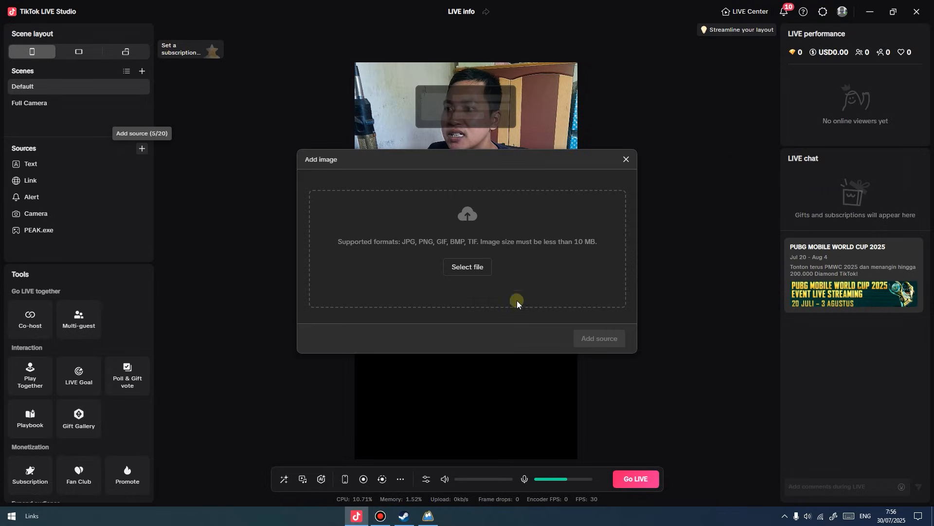
click(477, 265)
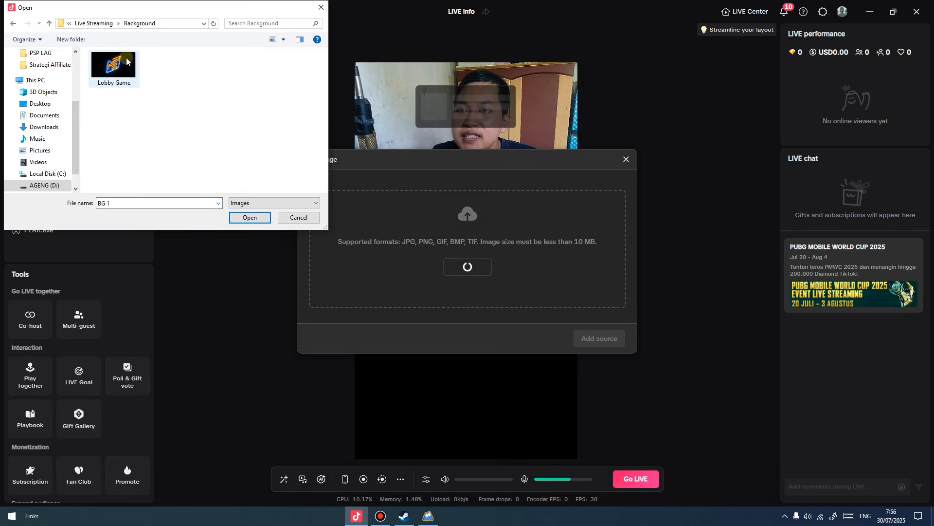
click(107, 68)
click(250, 217)
click(600, 352)
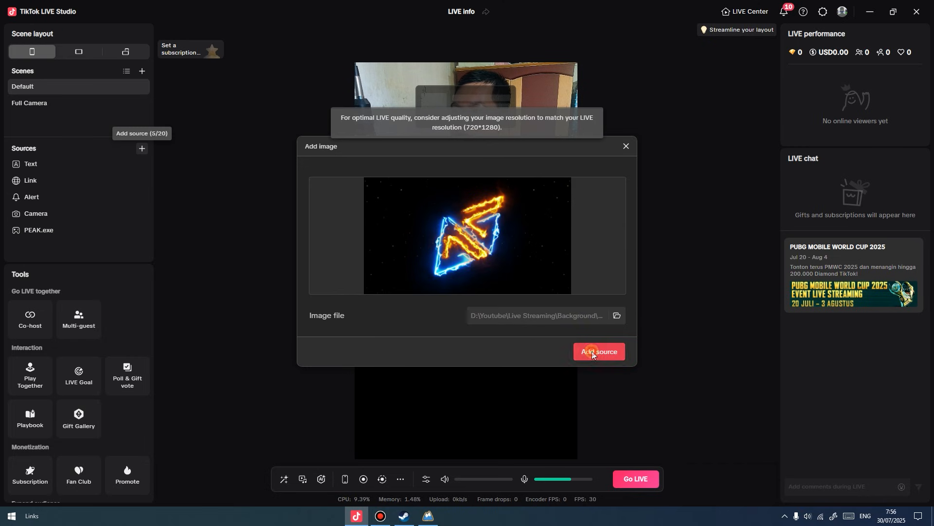
Move the image over the game capture and enlarge it from its corner.
drag(429, 375, 432, 246)
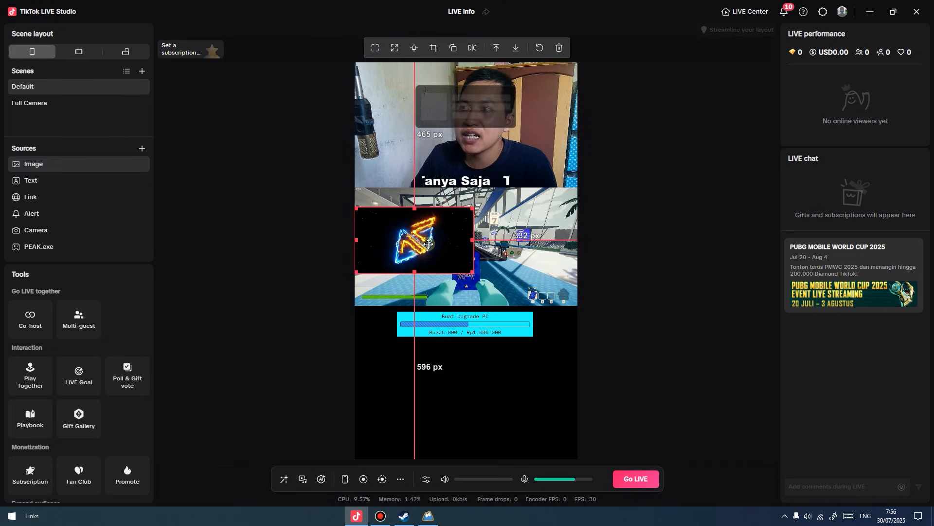
drag(428, 243, 449, 238)
drag(515, 206, 549, 186)
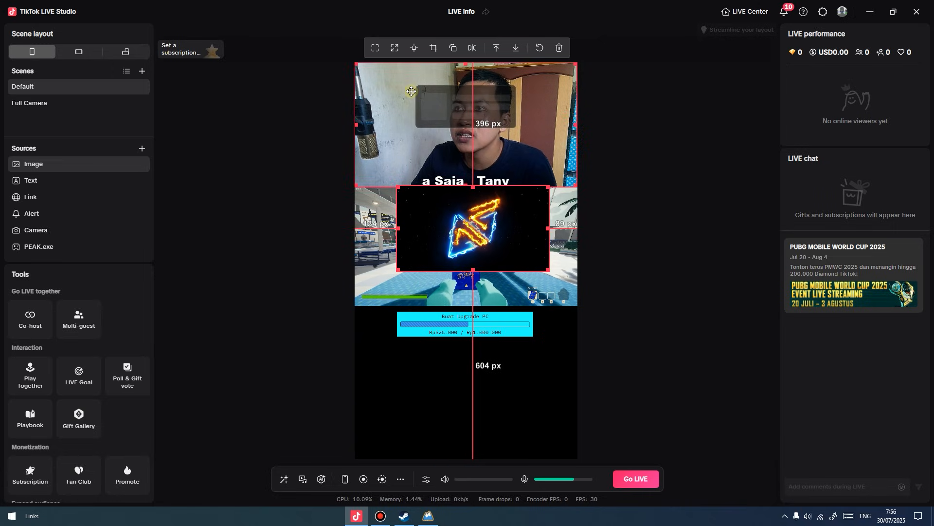
Make the image fill the whole portrait canvas and place it below all other sources as the background.
click(375, 53)
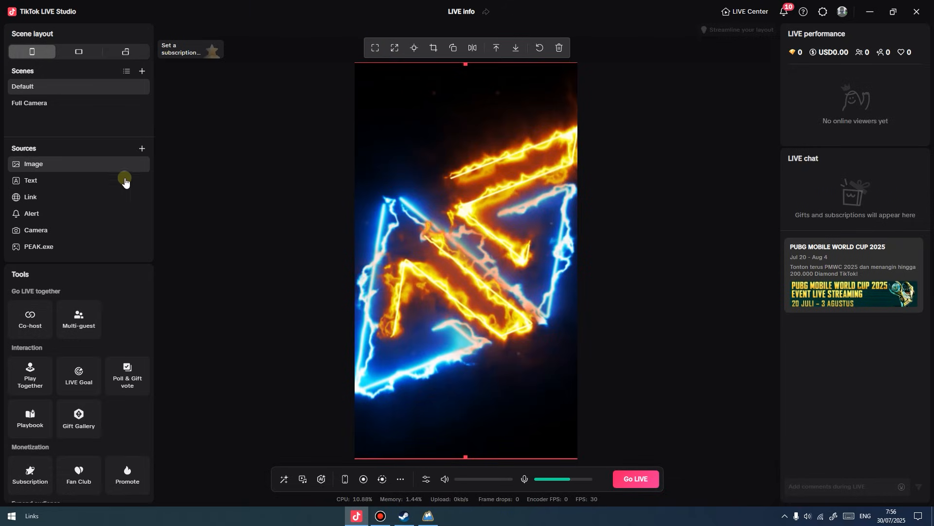
drag(70, 168, 71, 249)
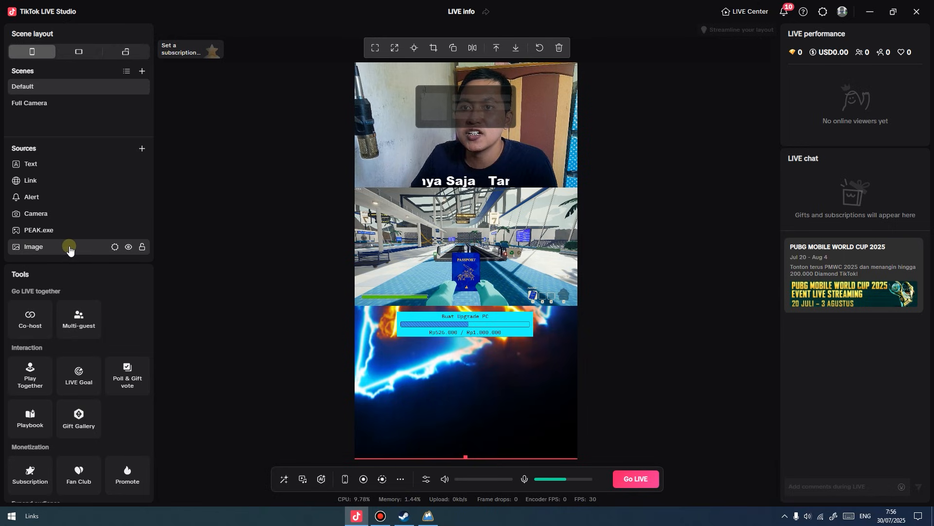
click(235, 300)
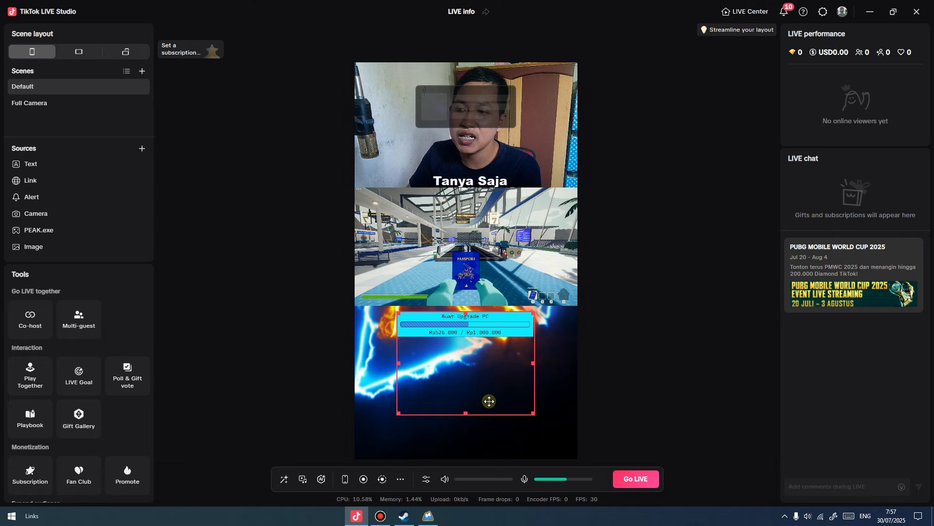
Check the Full Camera and Default scenes in the mobile preview, and close the preview.
click(344, 479)
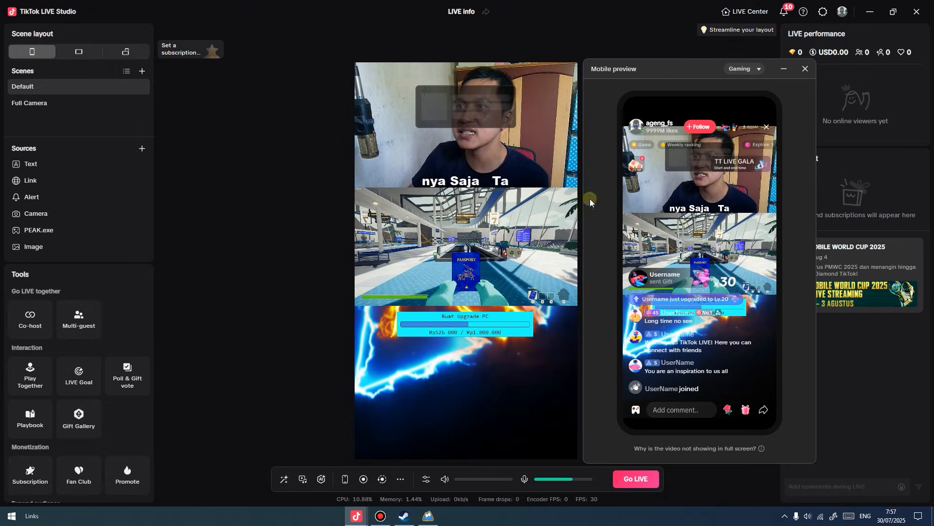
click(47, 105)
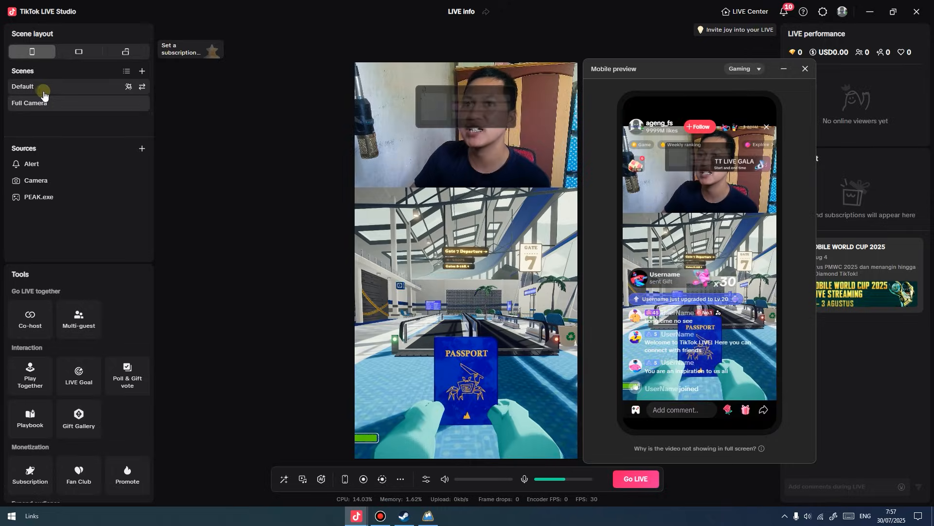
click(44, 93)
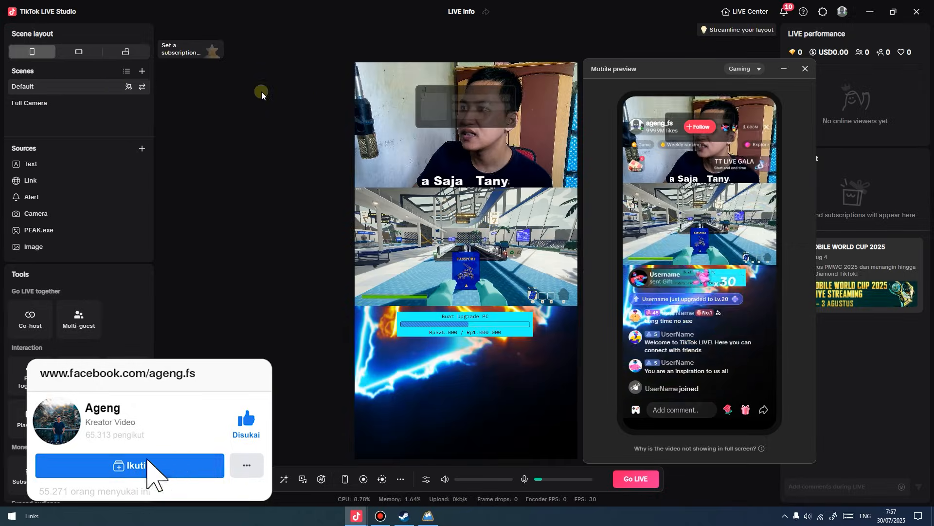
click(806, 69)
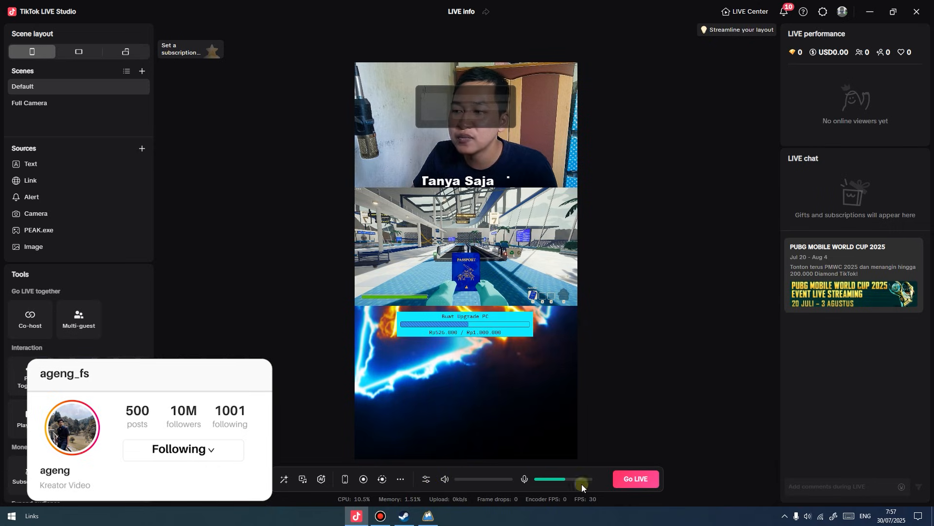
Look over the camera's Effects and Enhance options, and close them without applying anything.
click(283, 481)
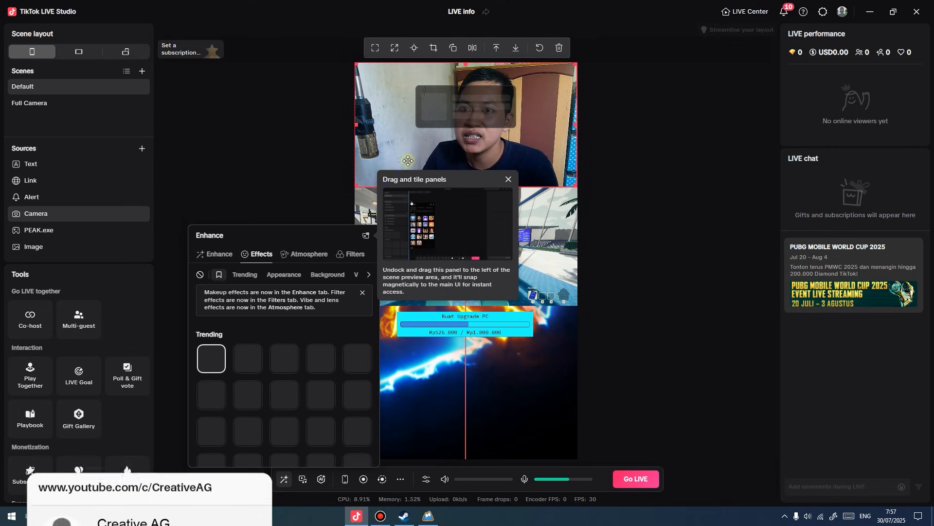
click(217, 253)
click(237, 194)
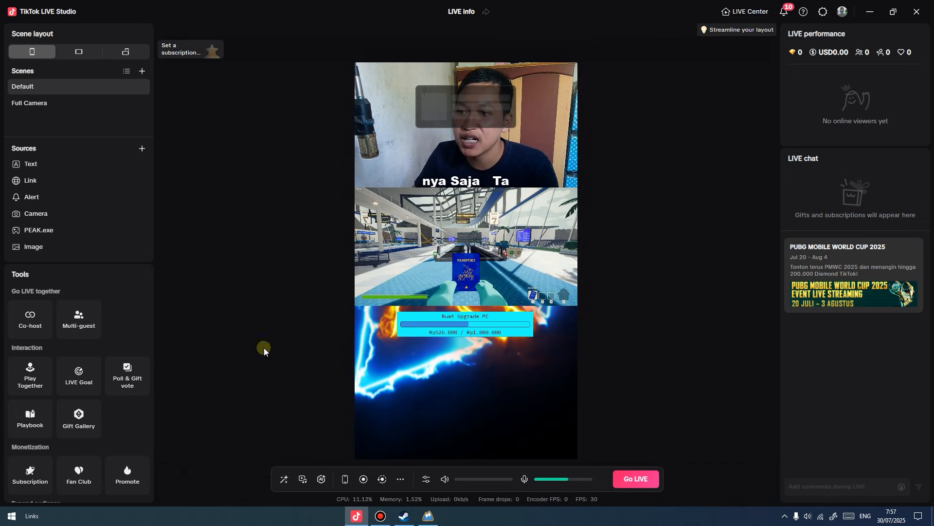
Play the Cheer sound effect from the sound effects list, and close the list.
click(303, 481)
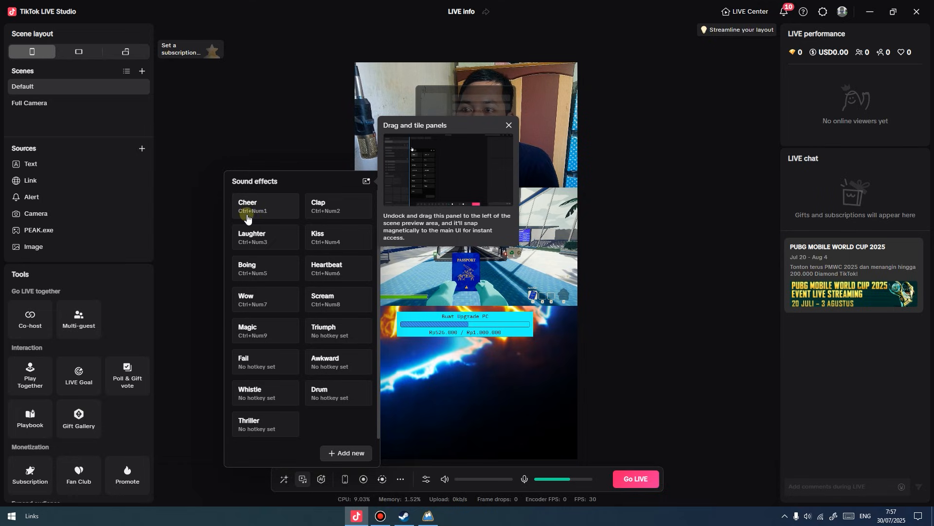
click(275, 213)
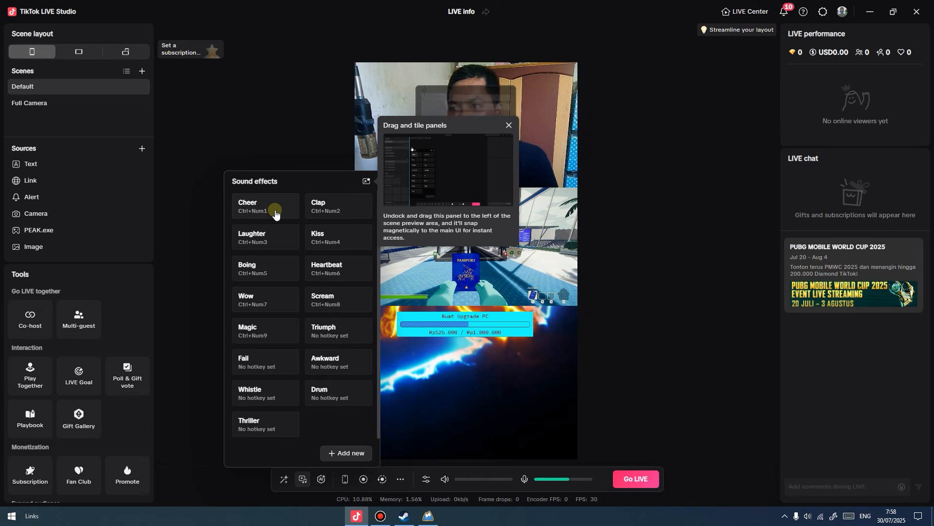
click(229, 159)
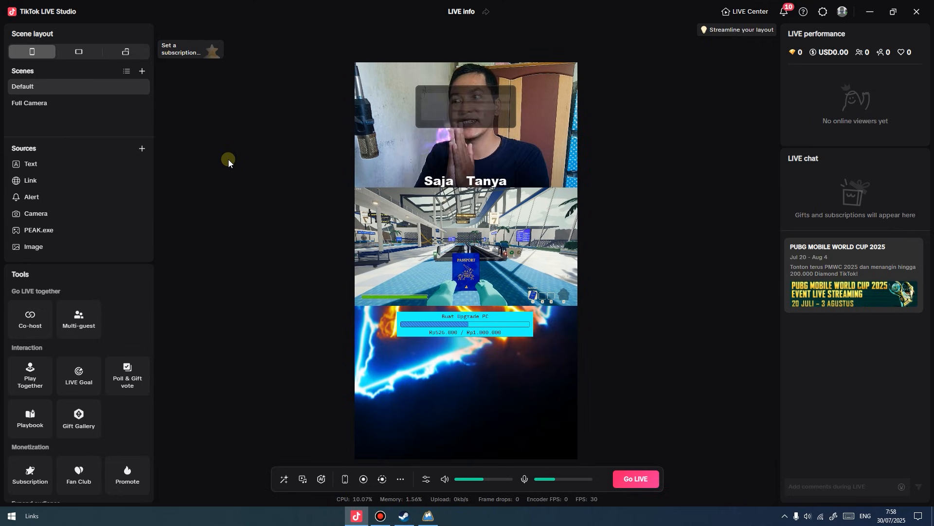
Play the Clap sound effect from the sound effects list, and close the list.
click(303, 480)
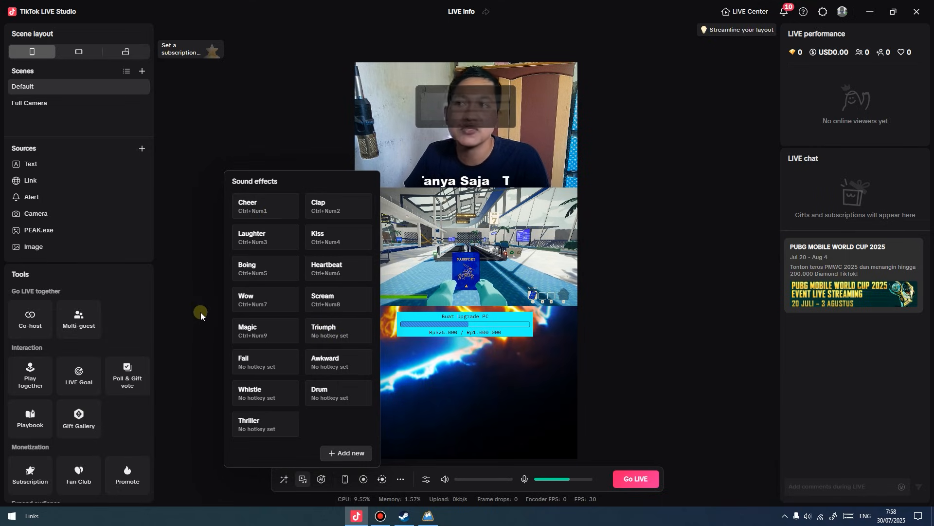
click(343, 219)
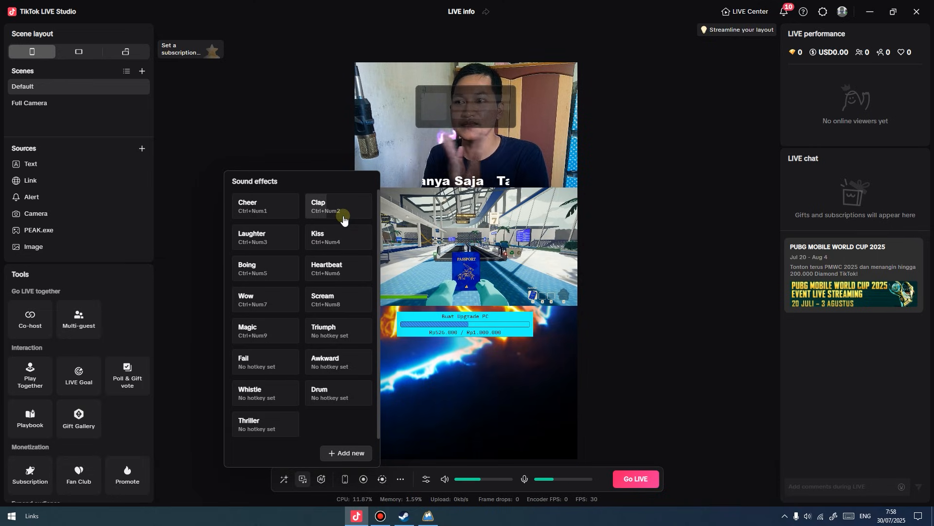
click(319, 212)
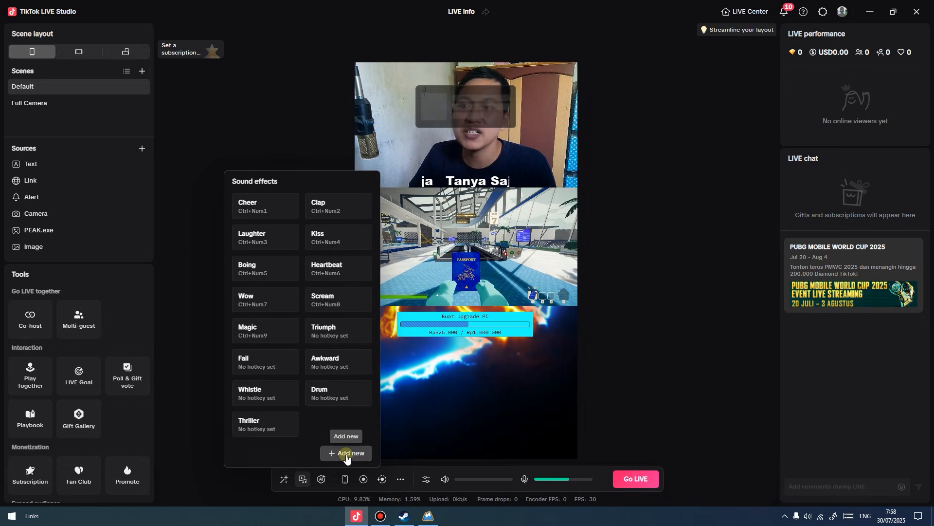
click(215, 436)
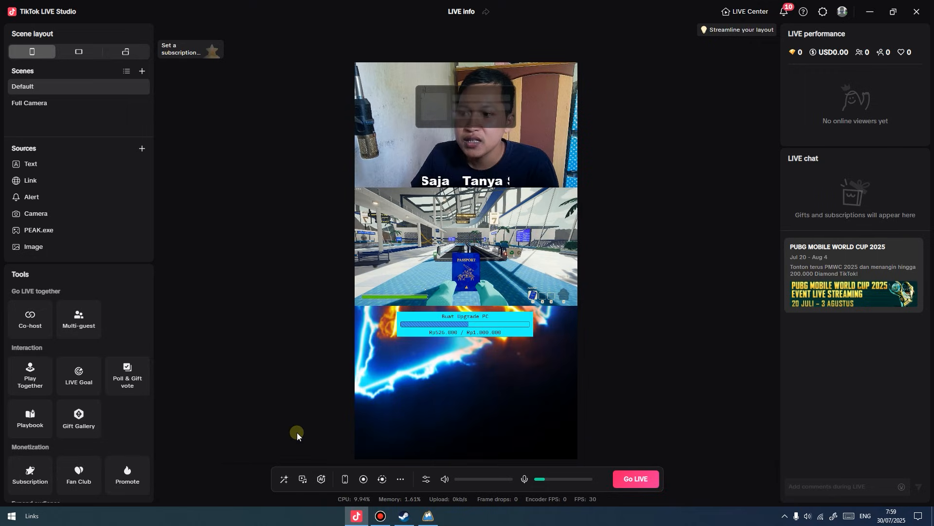
Look at AI optimize for the camera, and close its window without applying anything.
click(321, 482)
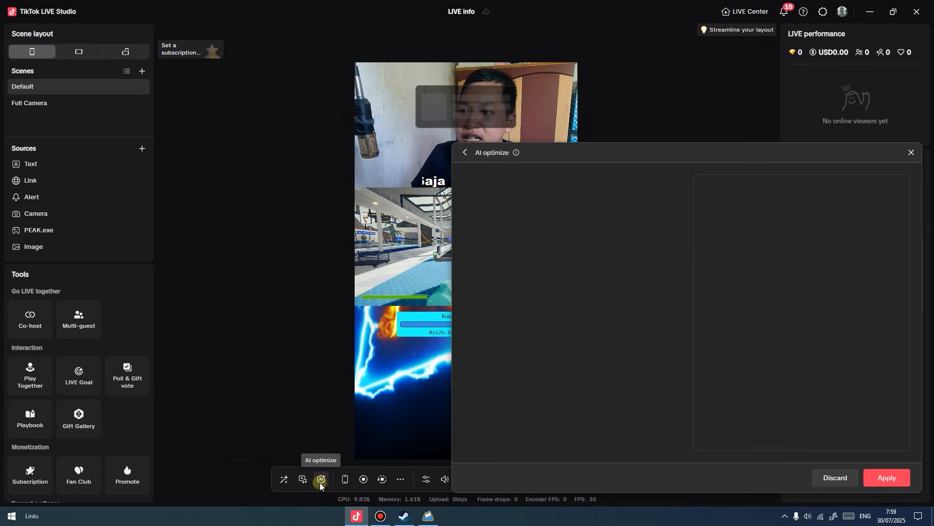
drag(665, 154, 566, 112)
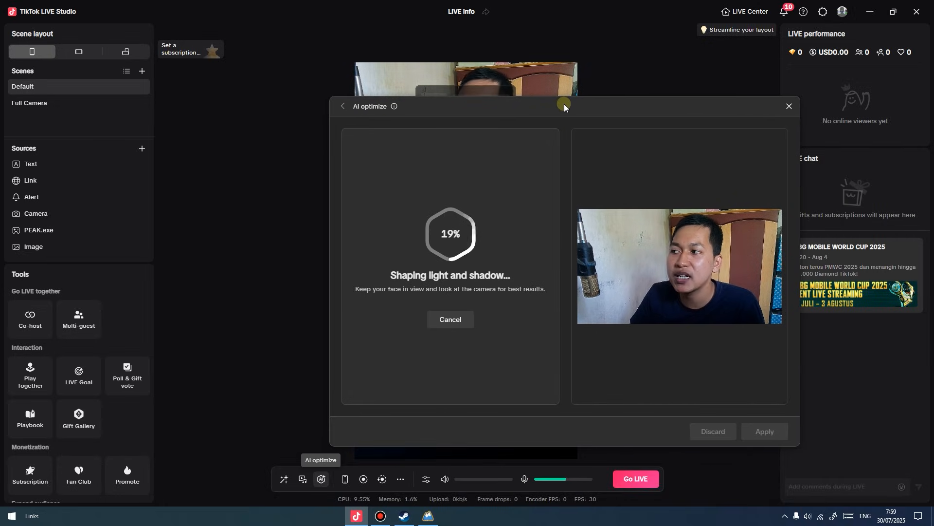
click(788, 106)
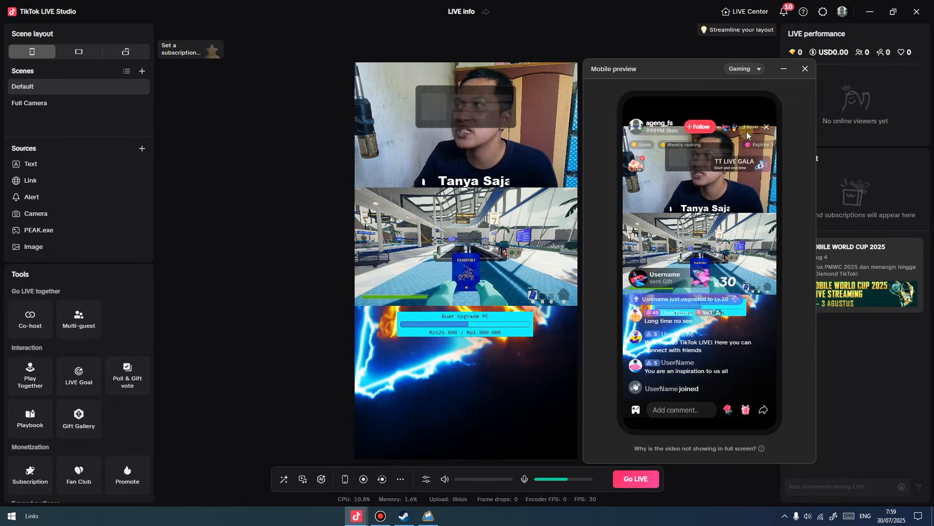
Check the mobile preview and close it, and look over the additional LIVE preview and Mark up options.
click(805, 69)
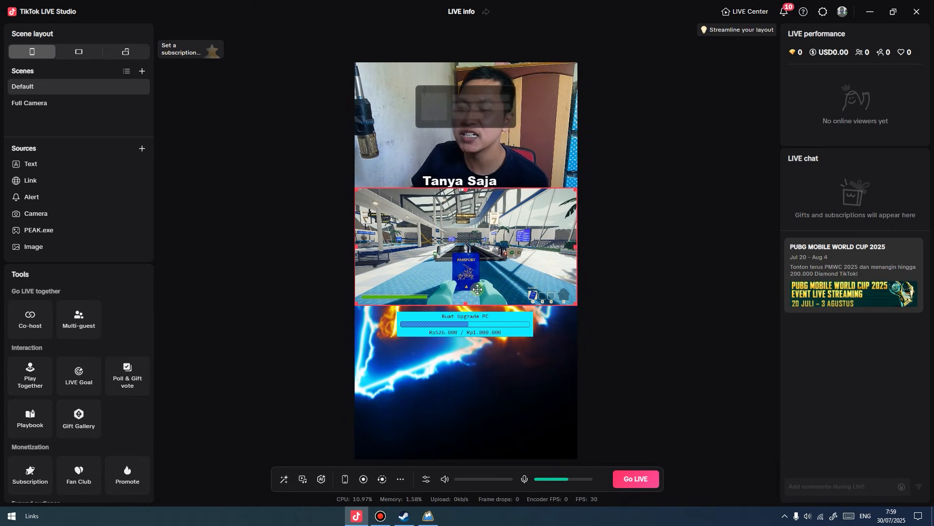
click(383, 482)
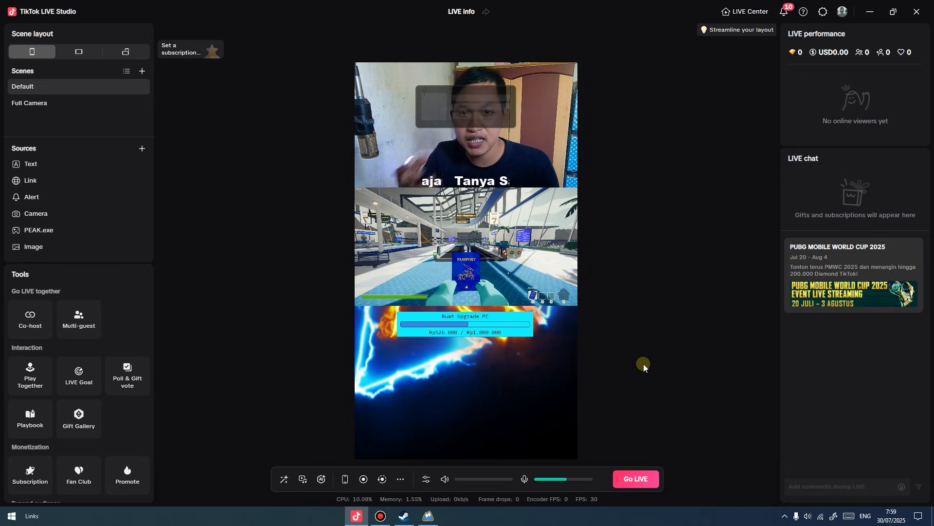
click(402, 480)
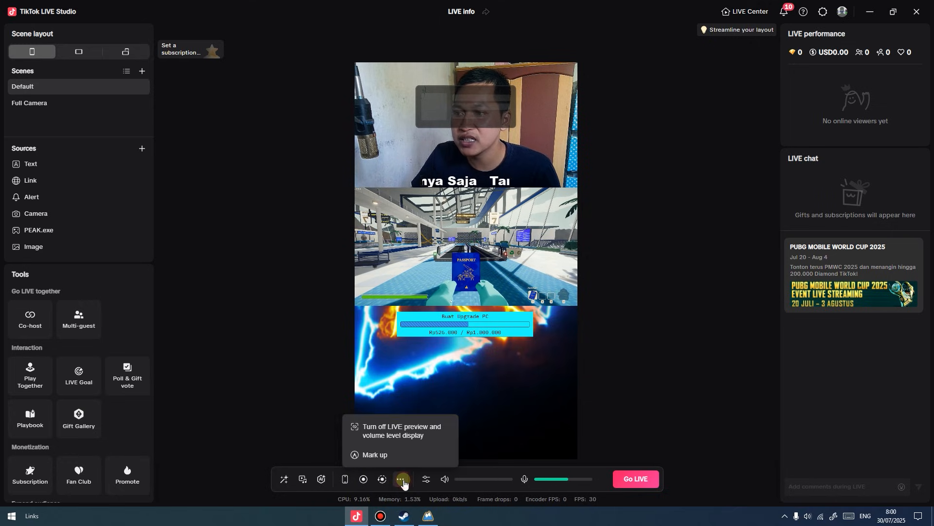
click(681, 404)
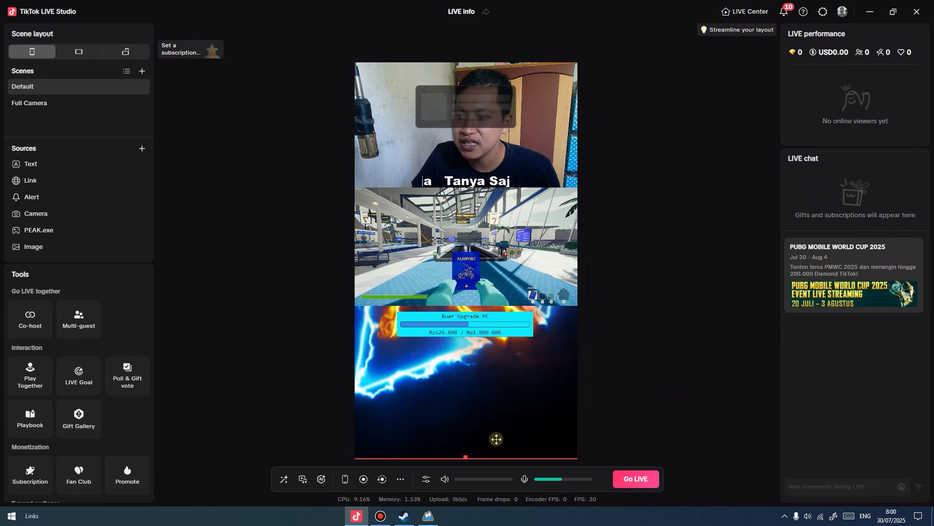
Set the primary microphone to Microphone (High Definition Audio Device) with Medium noise suppression, and save the settings.
click(427, 482)
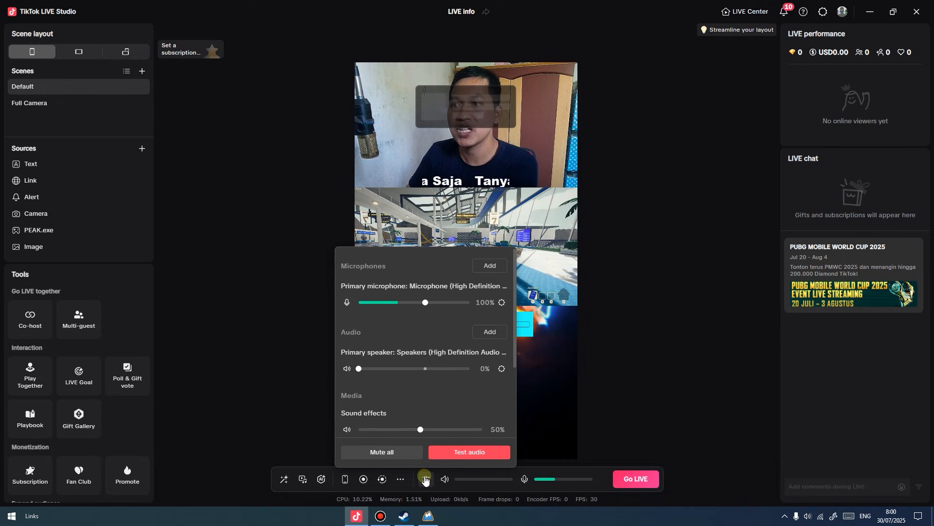
click(502, 303)
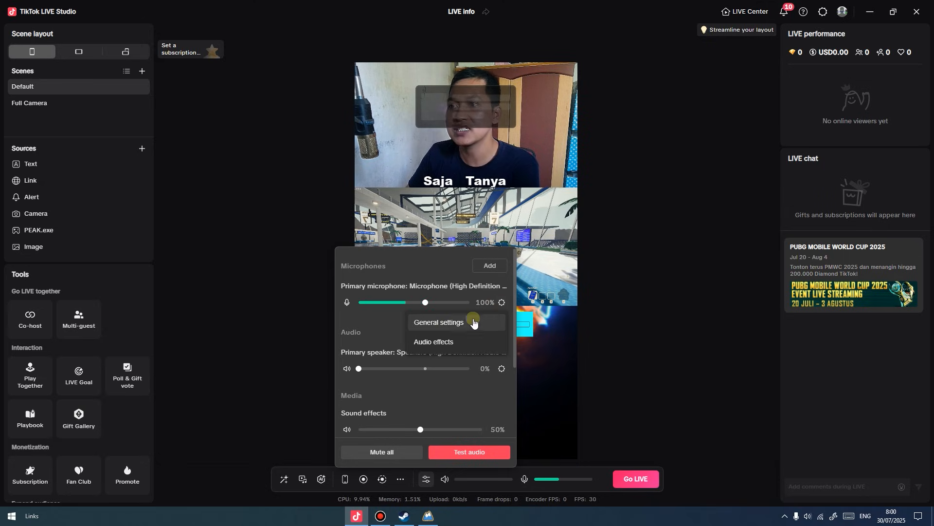
click(456, 324)
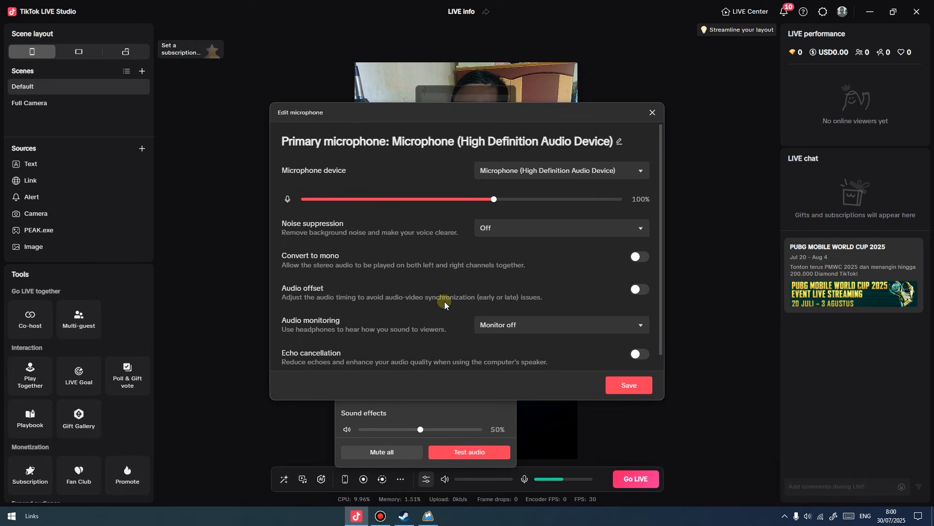
click(508, 175)
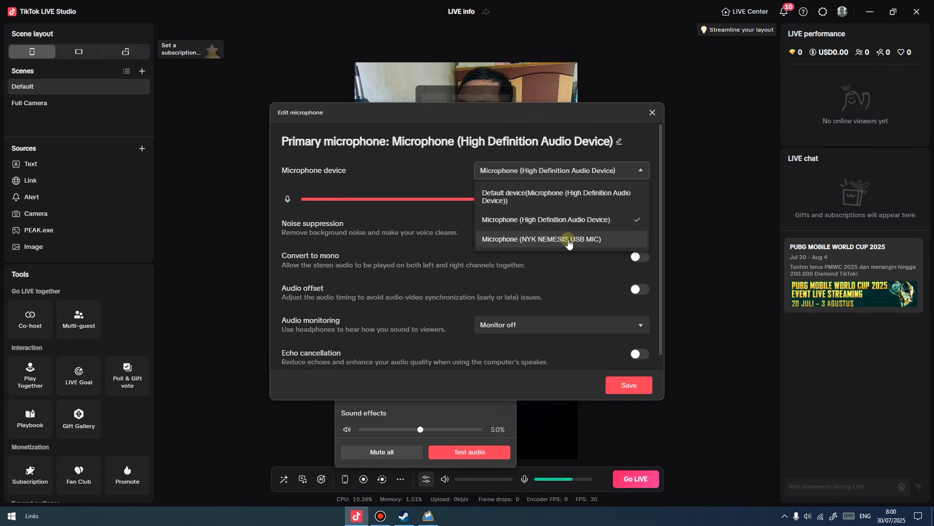
click(550, 221)
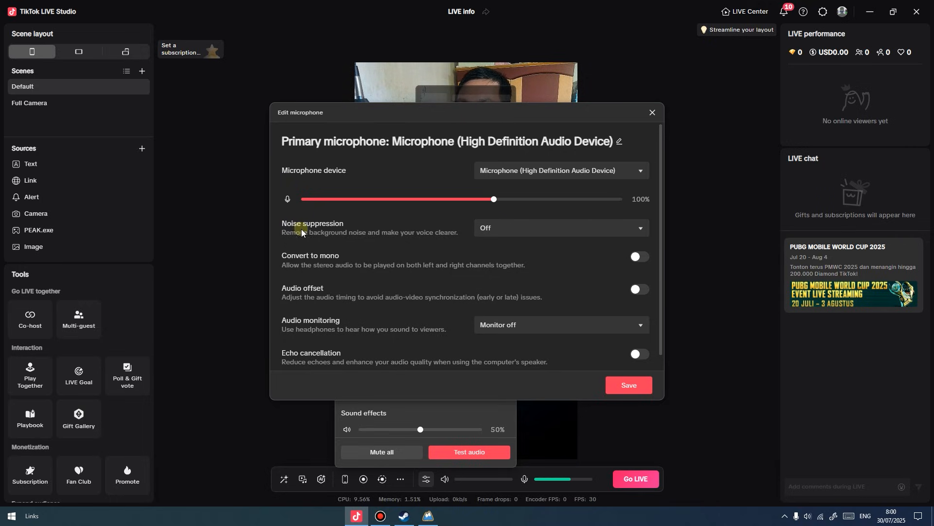
click(501, 228)
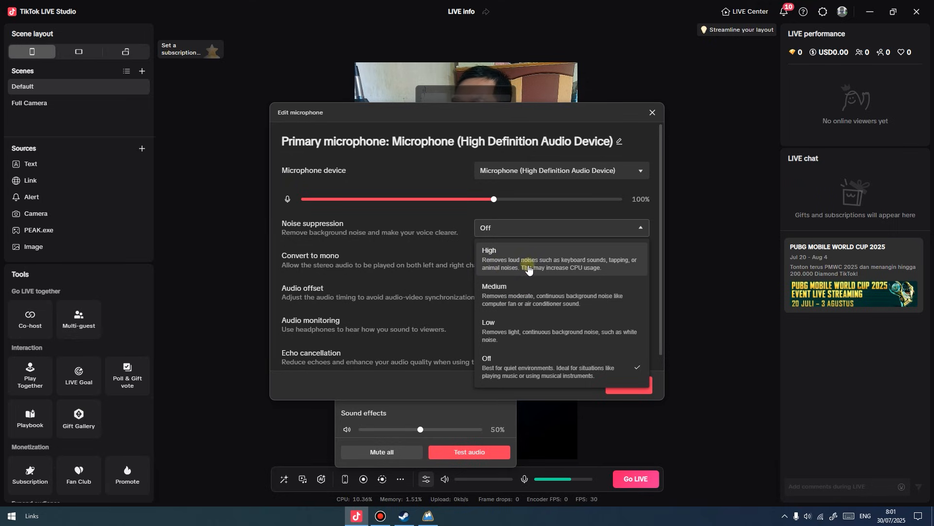
click(522, 302)
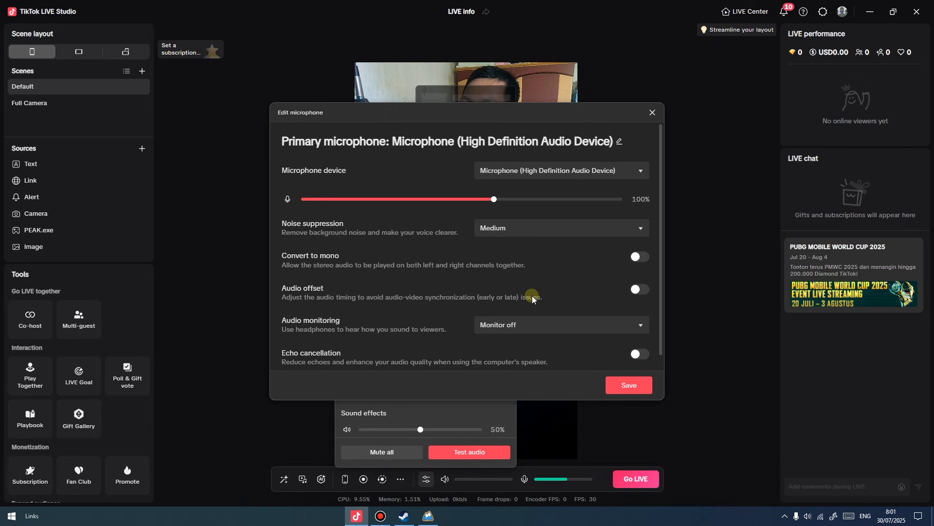
scroll(598, 274, down, 1)
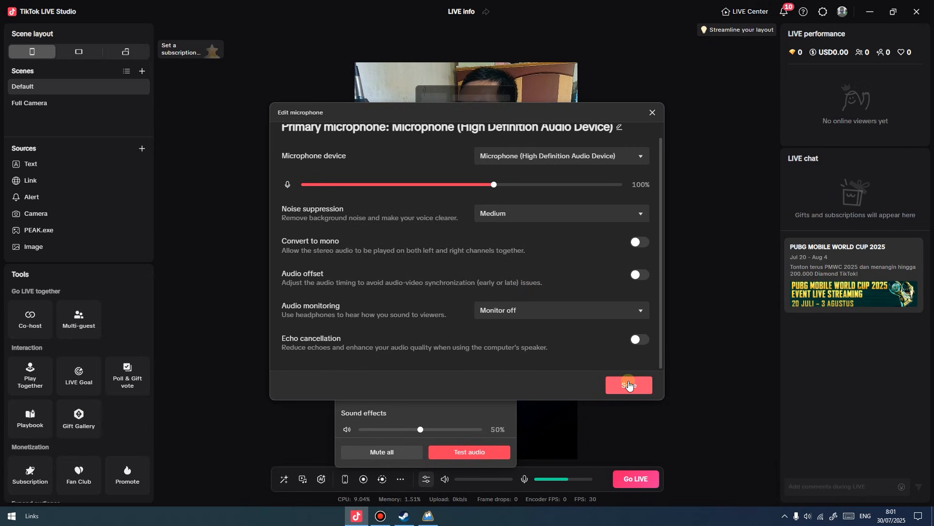
click(620, 384)
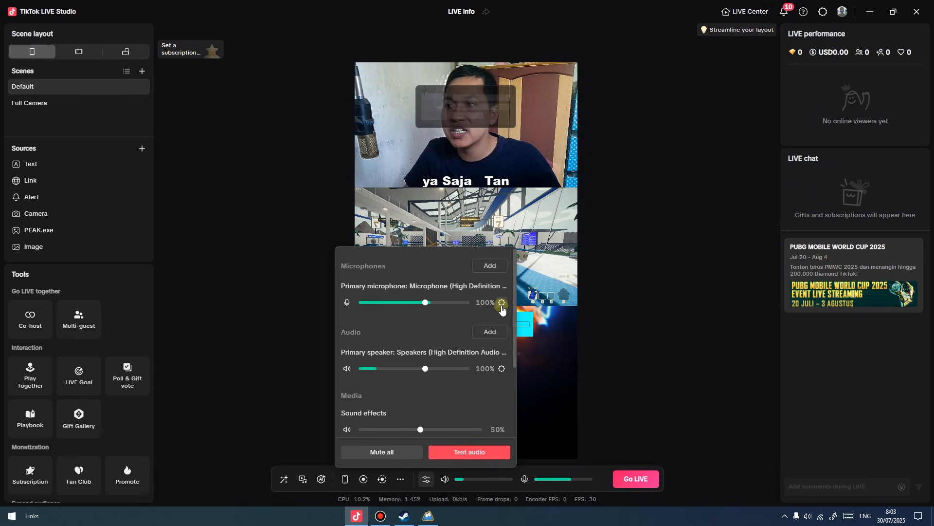
Check which devices can be added as another microphone, and close the dialog without adding one.
click(496, 266)
click(500, 165)
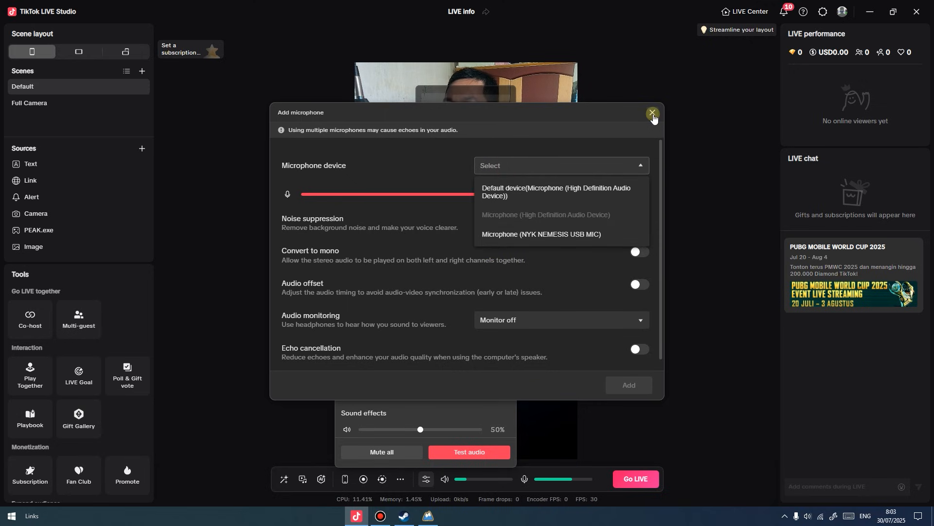
click(652, 114)
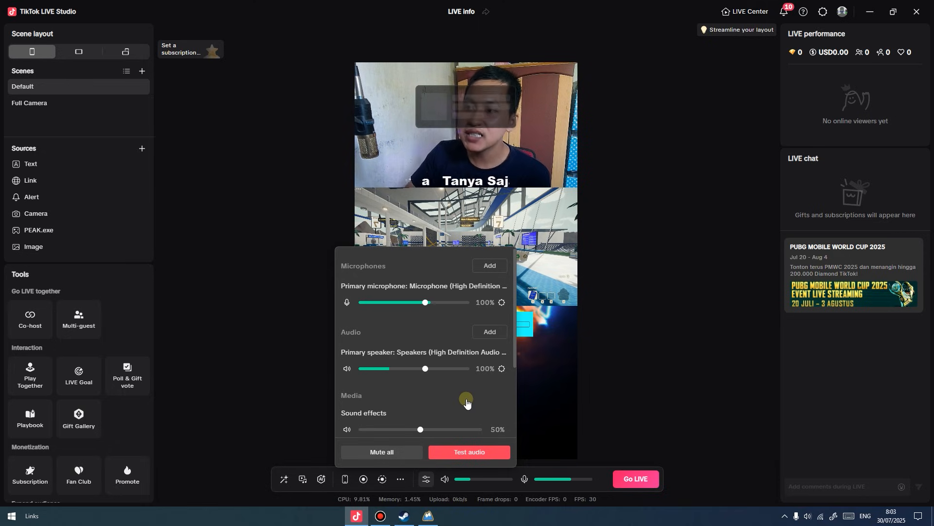
Save the primary speaker with Speakers (High Definition Audio Device) as its audio source, and set its volume to 0%.
click(502, 369)
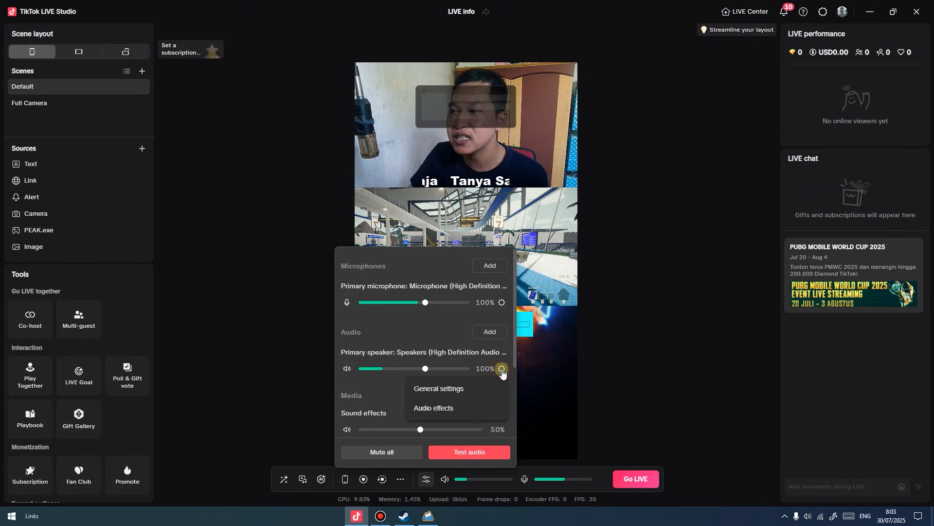
click(460, 389)
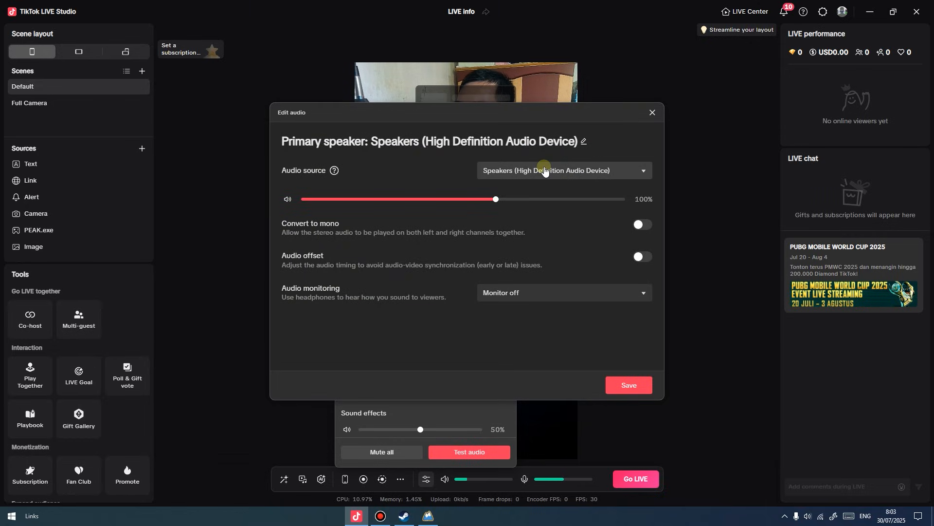
click(545, 170)
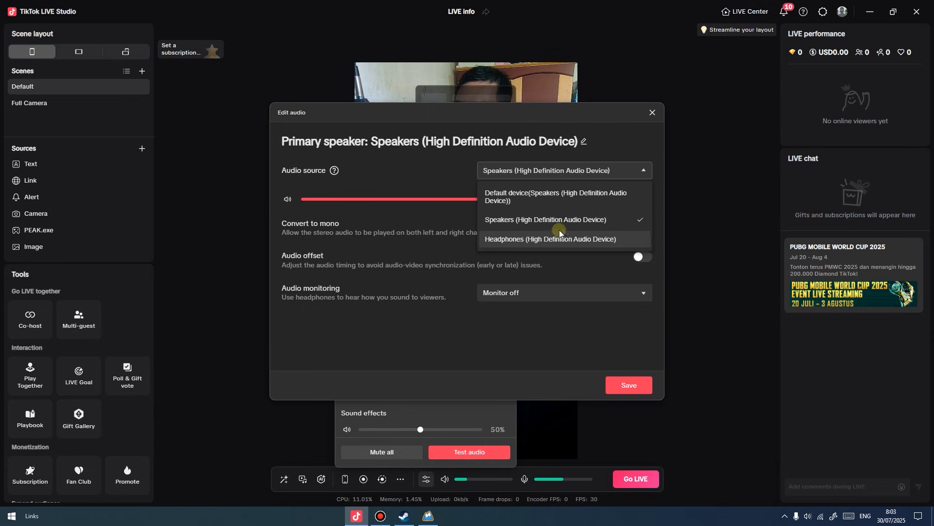
click(567, 222)
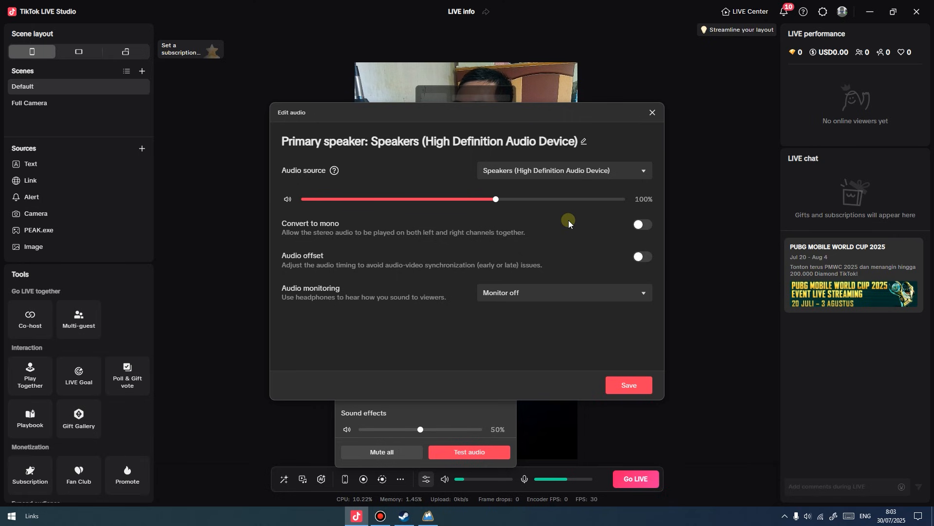
click(614, 392)
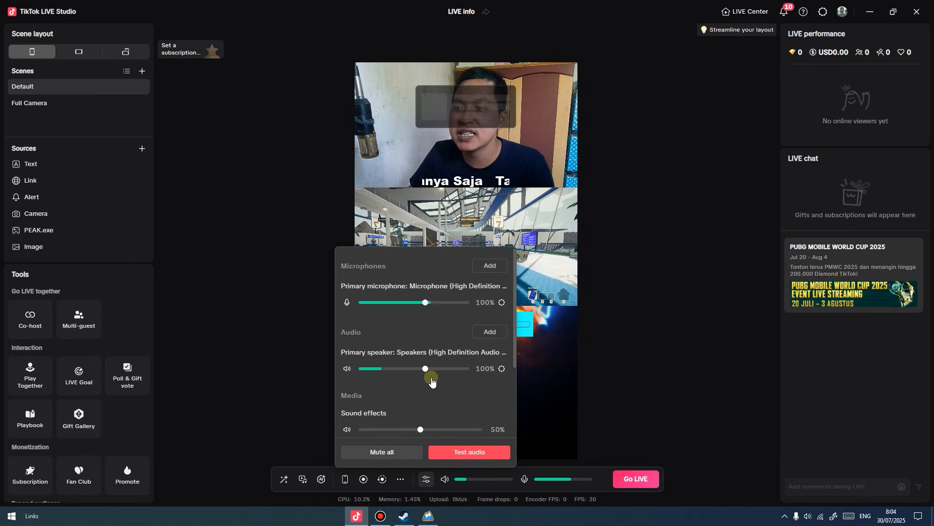
drag(427, 372, 346, 378)
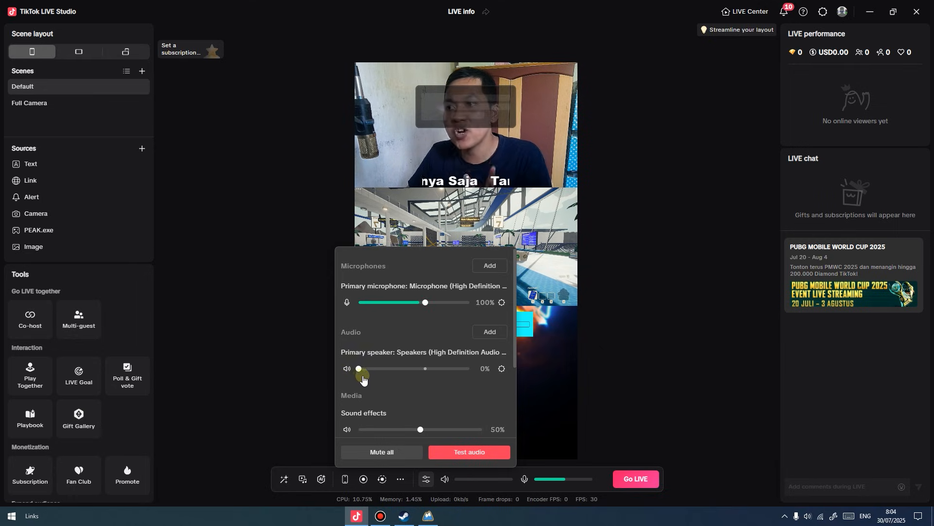
Add the PEAK.exe application as a separate audio source in the mixer.
click(491, 333)
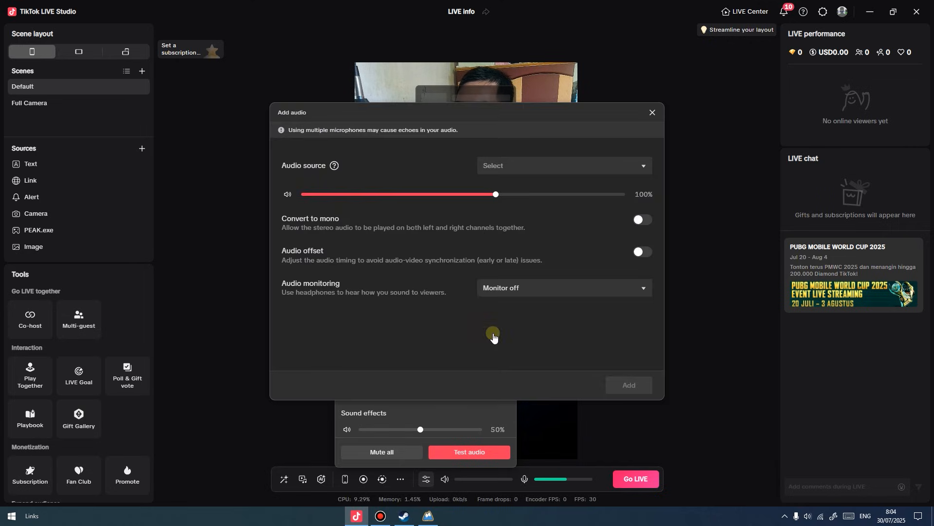
click(512, 165)
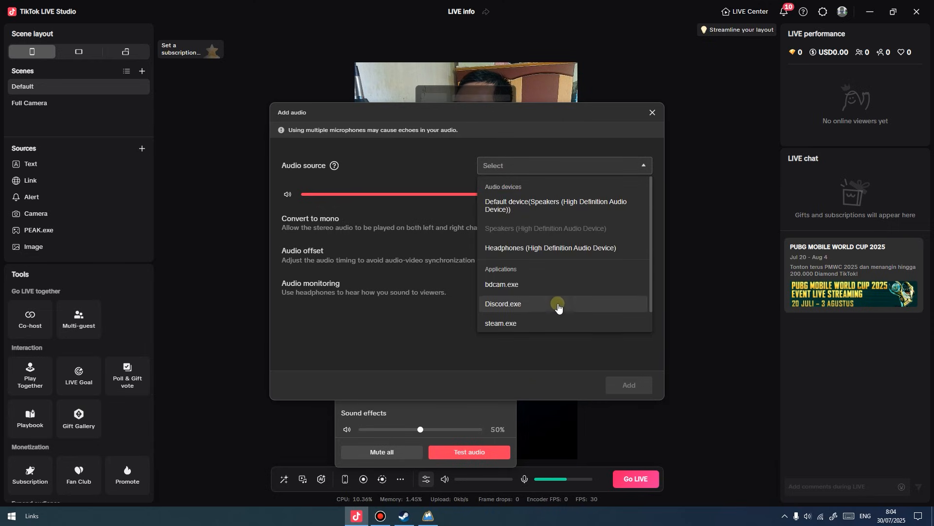
scroll(558, 305, down, 1)
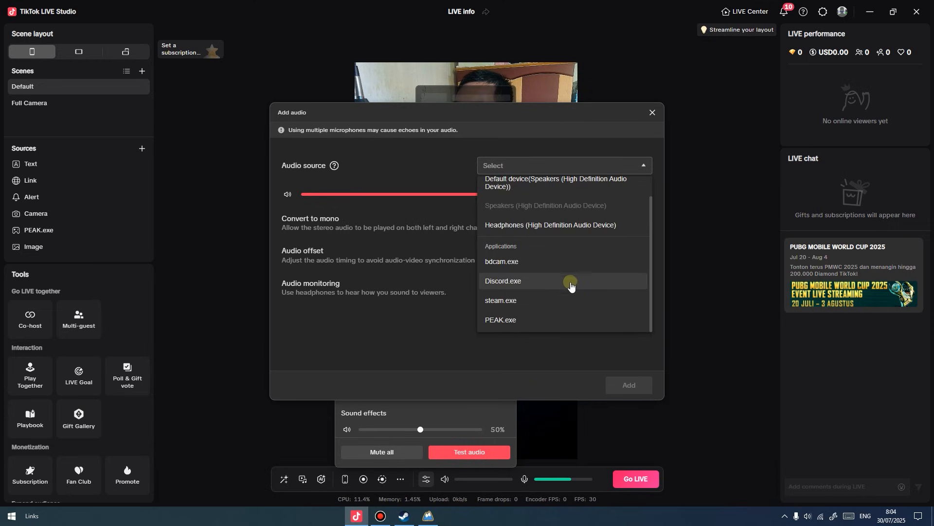
click(541, 321)
click(626, 387)
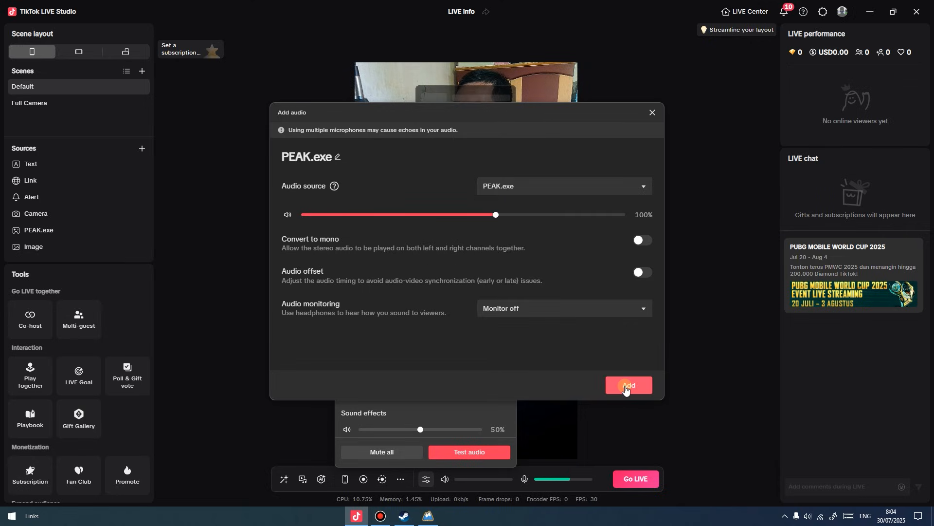
click(639, 389)
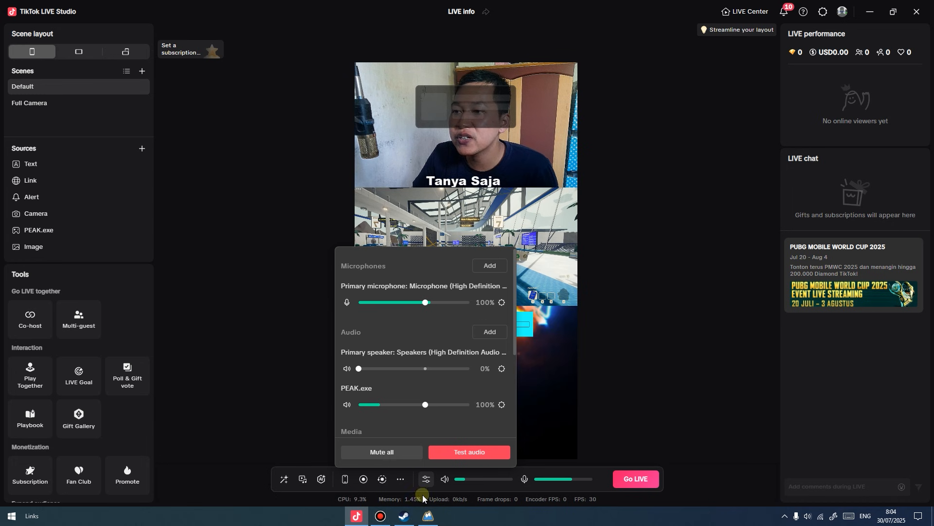
Switch to the running PEAK game to check it, and return to TikTok LIVE Studio.
click(429, 516)
key(super)
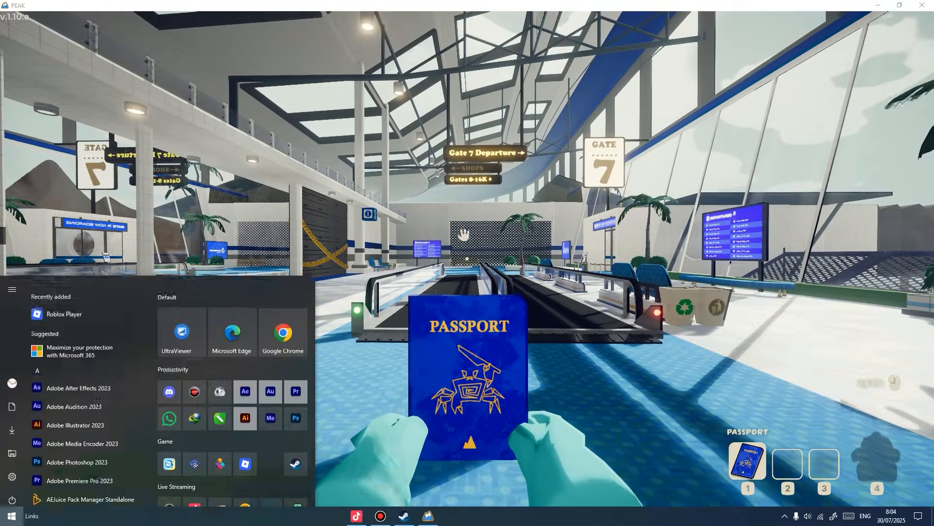
click(357, 516)
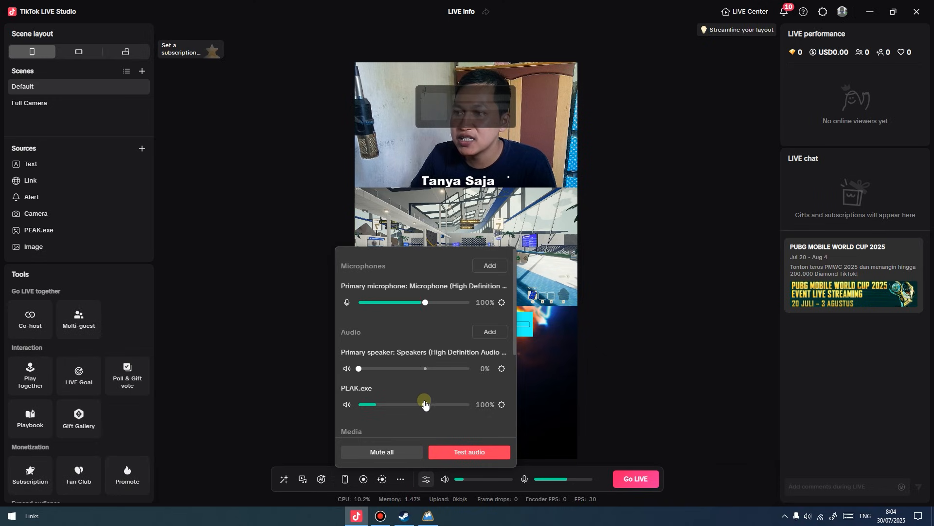
Set the volume of the PEAK.exe audio source to 70%.
drag(425, 405, 405, 408)
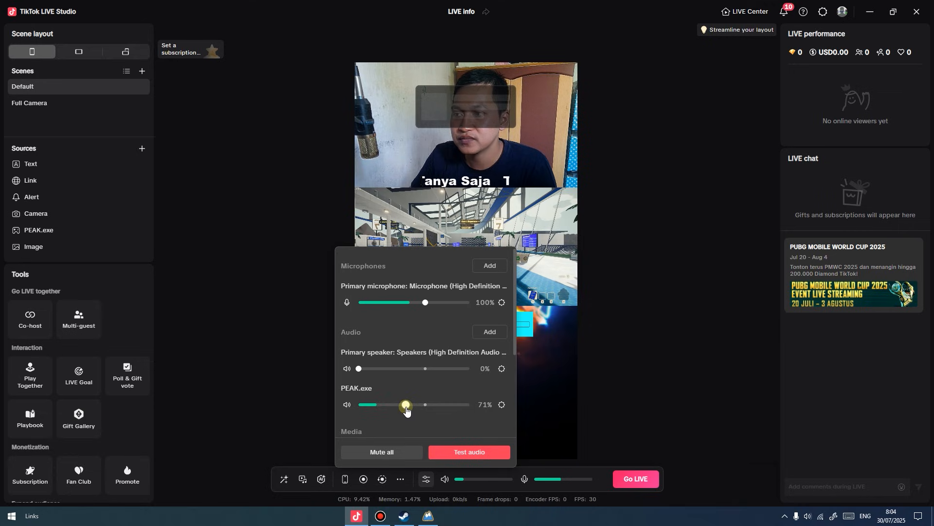
scroll(475, 404, down, 1)
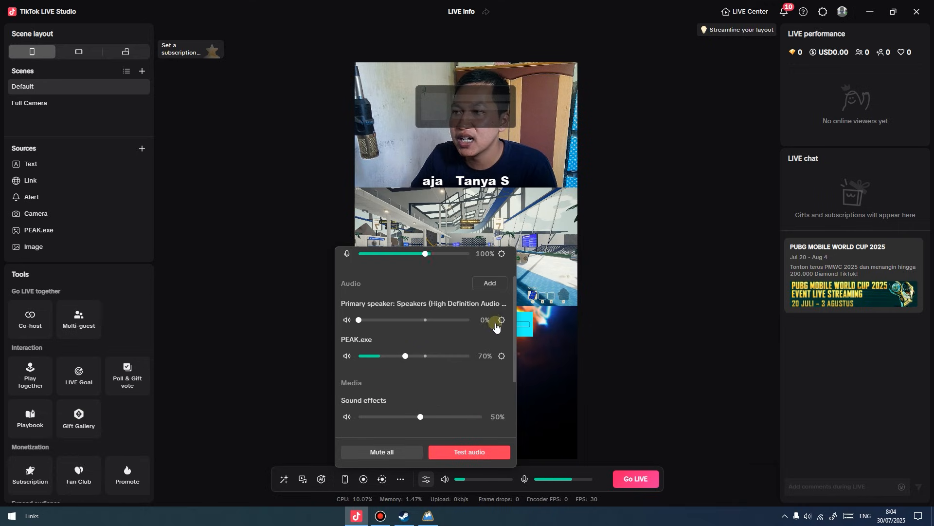
Start adding another audio source, switch to Discord to join the Khusus voice channel, and return to TikTok LIVE Studio.
click(489, 286)
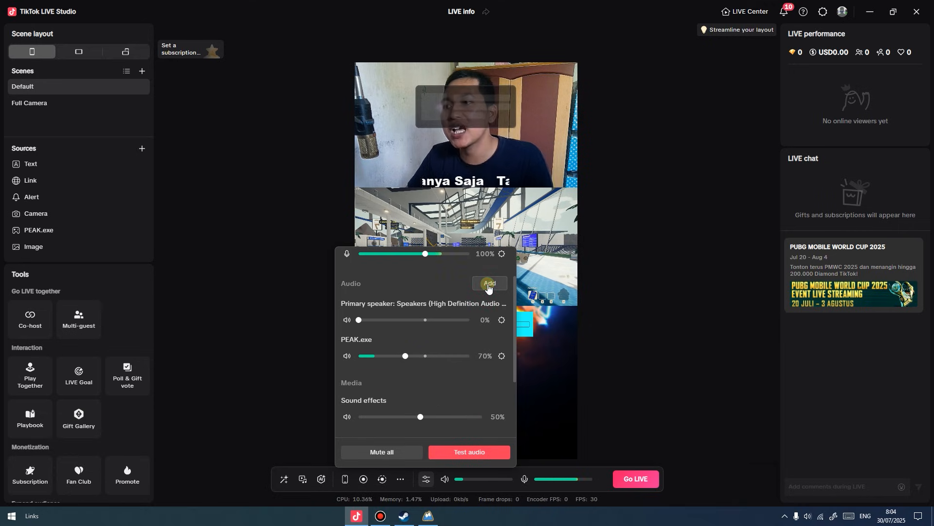
click(489, 286)
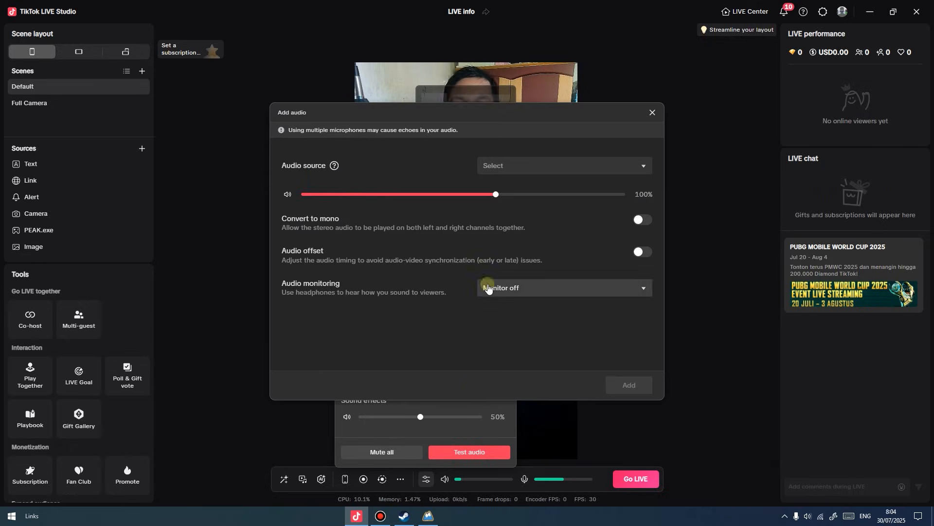
click(784, 515)
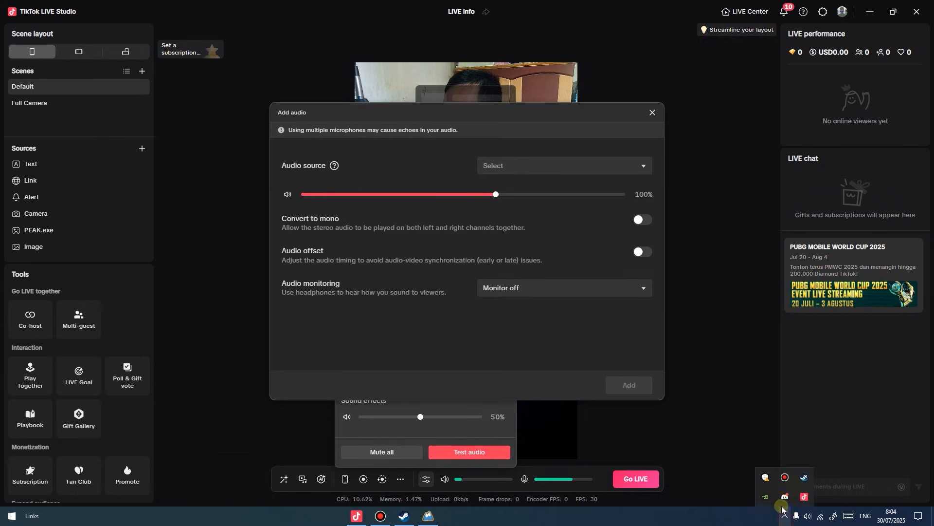
click(787, 496)
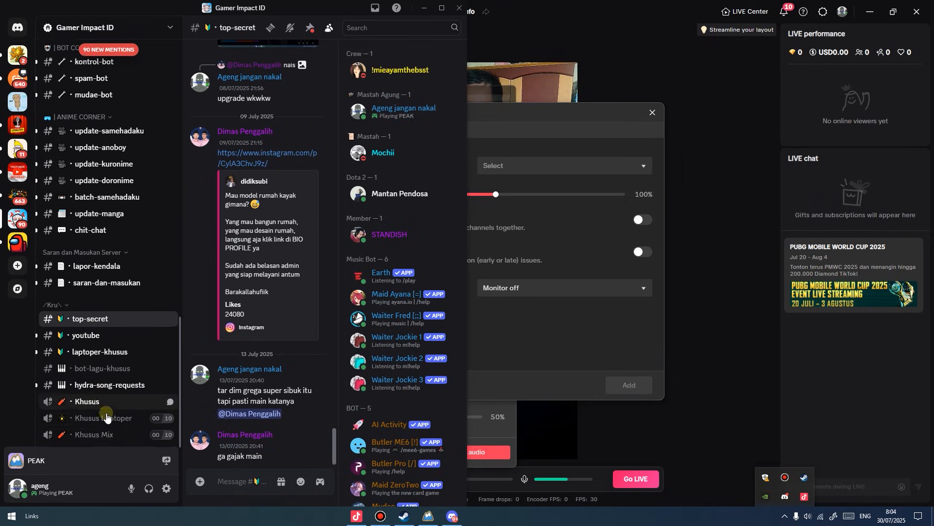
click(105, 402)
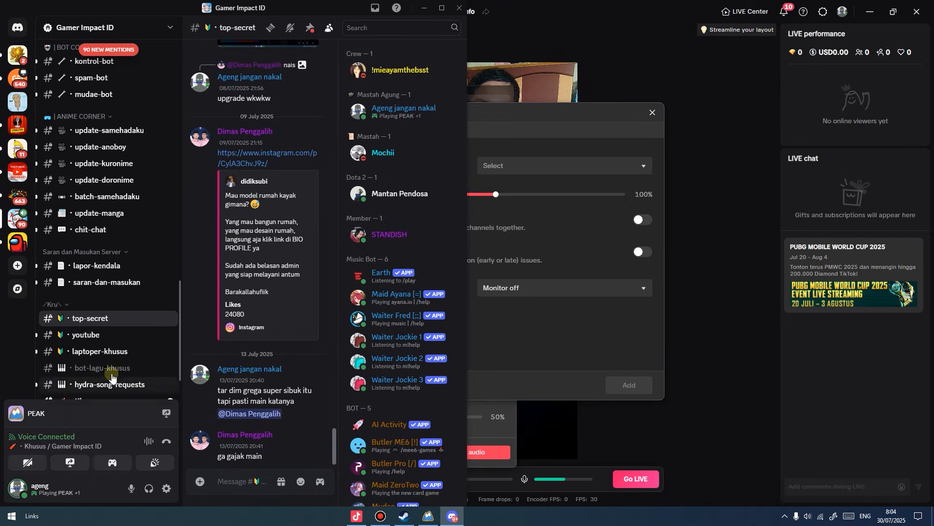
click(533, 110)
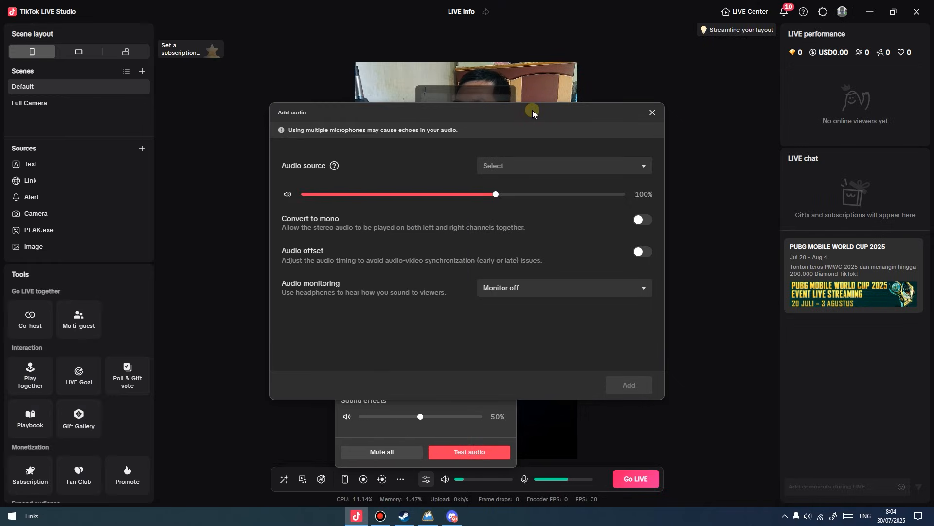
Add Discord.exe as a separate audio source and set its volume to 0%.
click(522, 167)
click(526, 306)
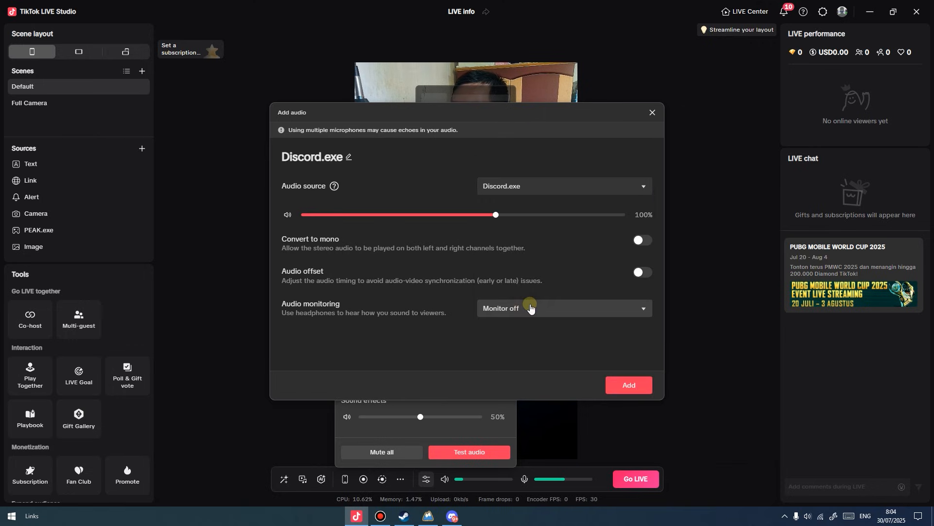
click(632, 385)
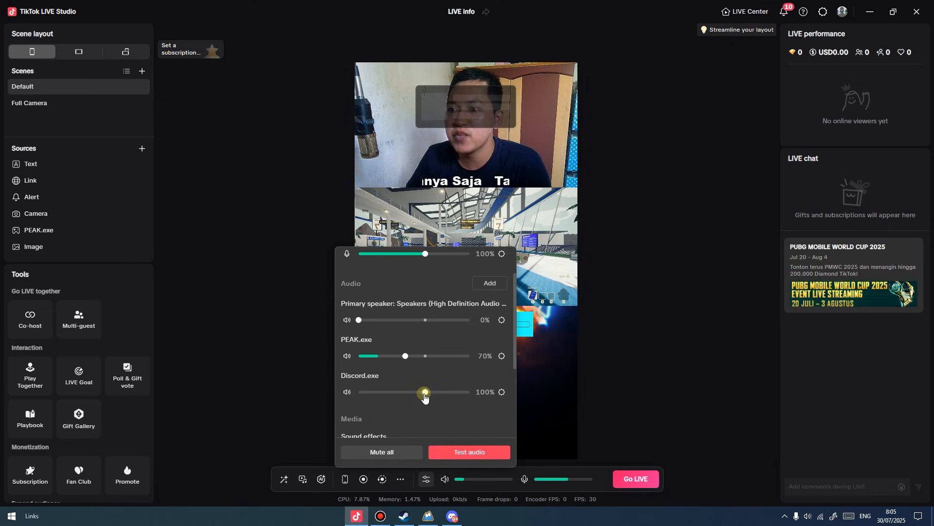
drag(425, 397, 345, 397)
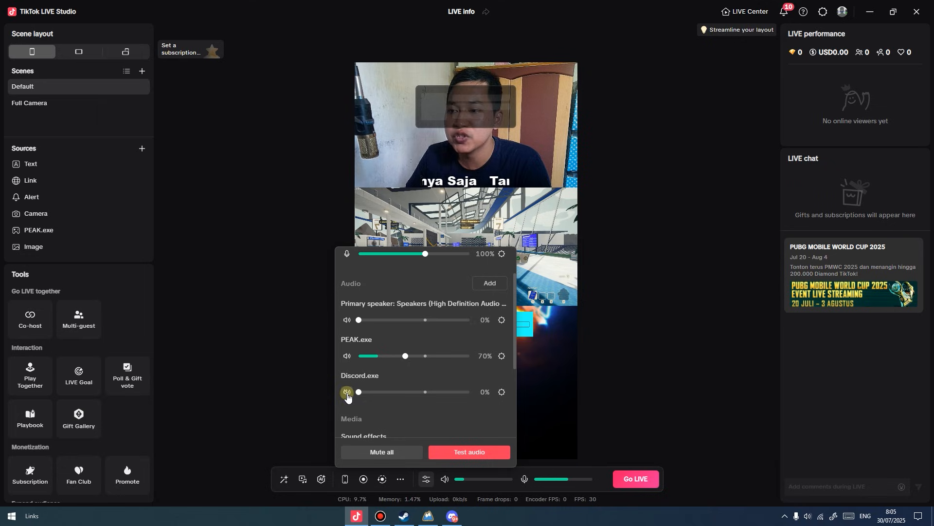
Run an audio test of the current mix and review the sound effects and alert volumes in the mixer.
click(485, 453)
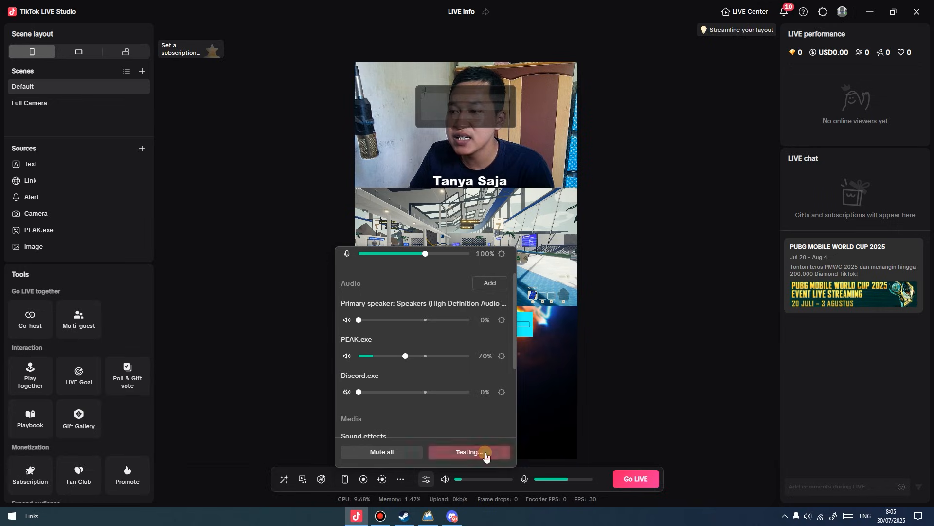
click(455, 452)
scroll(479, 416, down, 3)
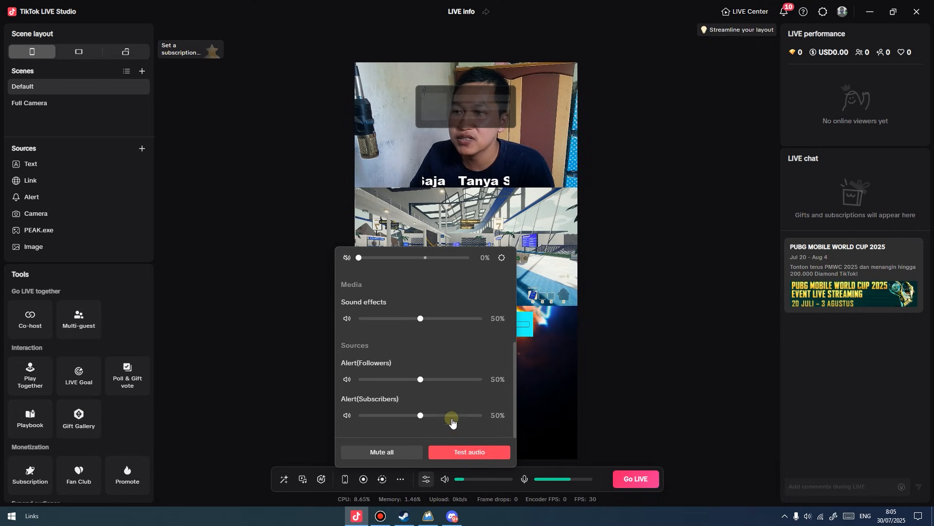
scroll(450, 392, up, 3)
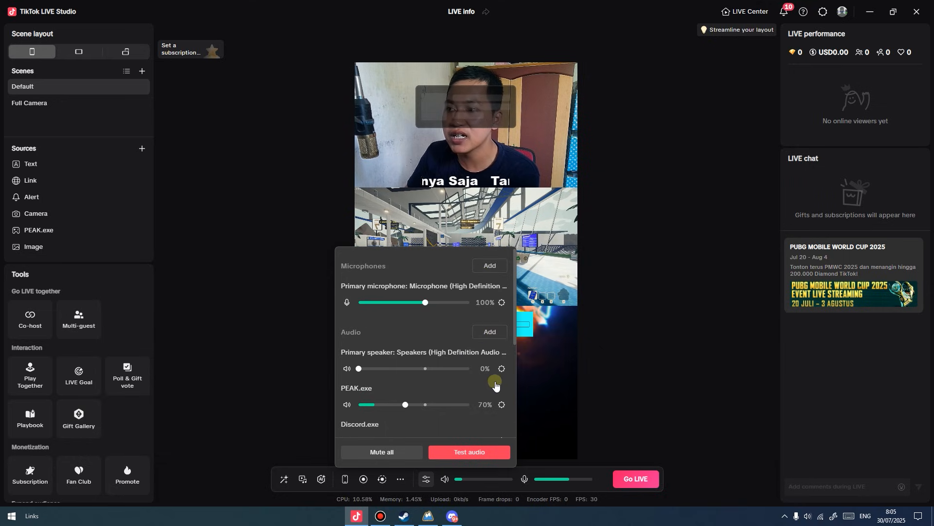
click(490, 332)
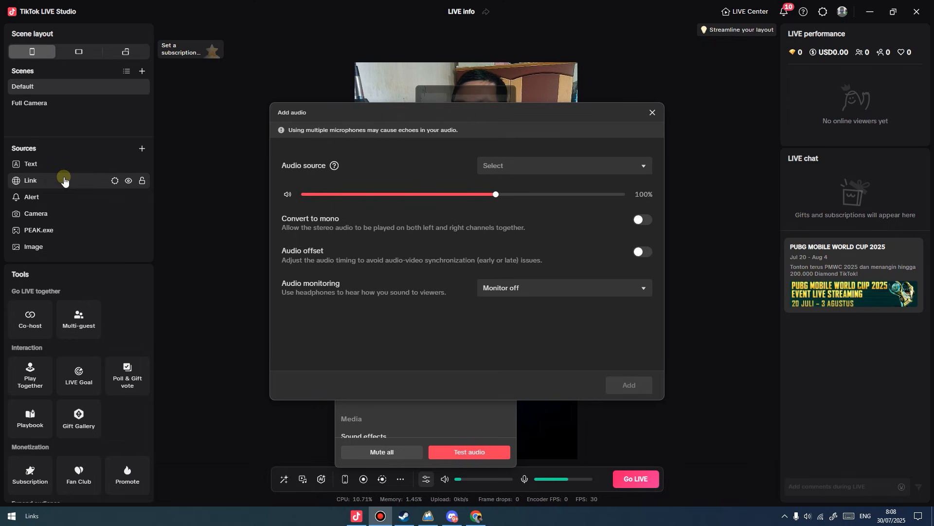
click(652, 114)
click(235, 214)
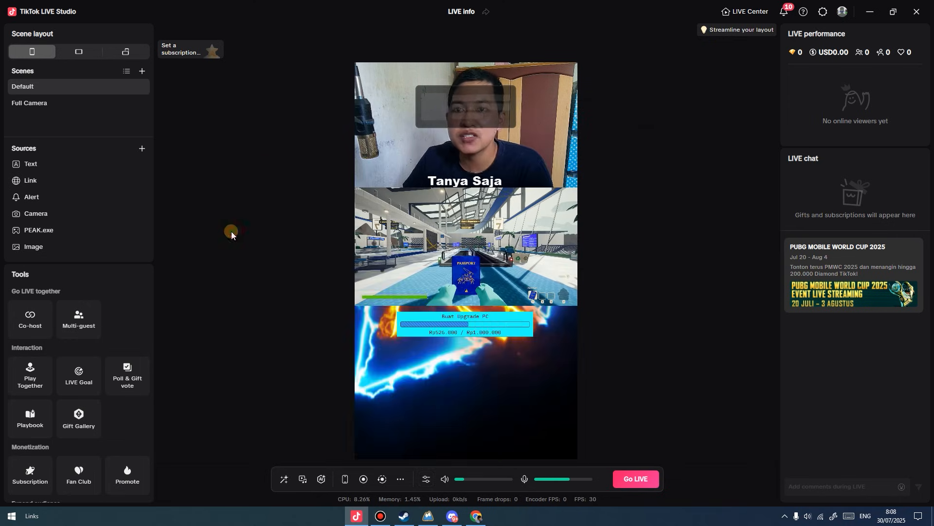
right_click(43, 185)
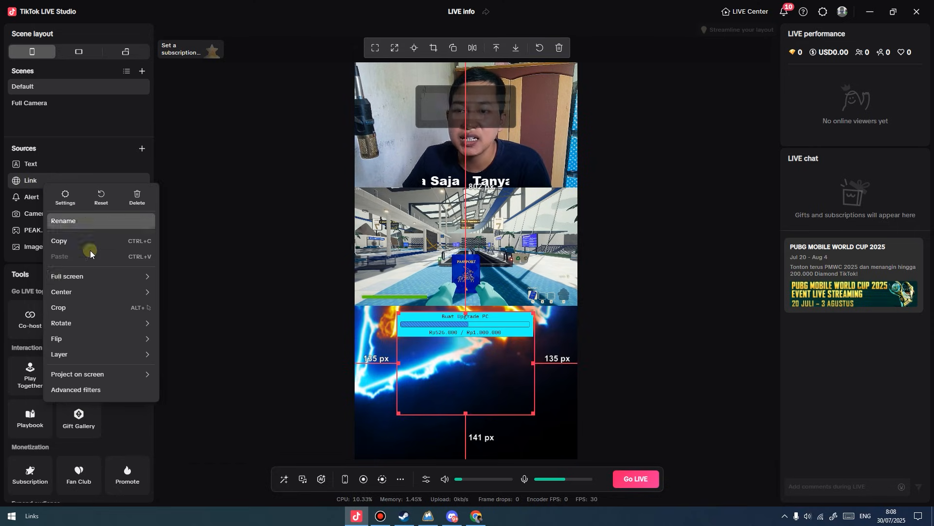
mouse_move(68, 375)
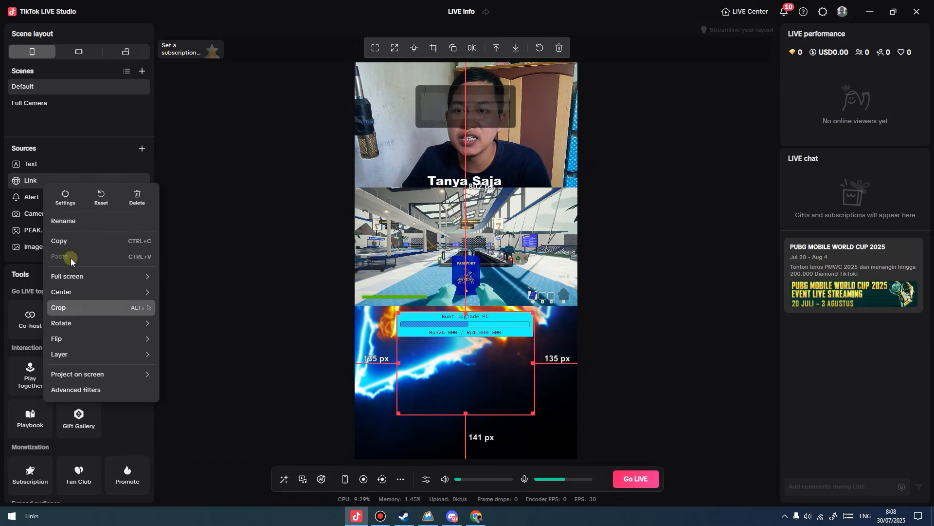
click(72, 221)
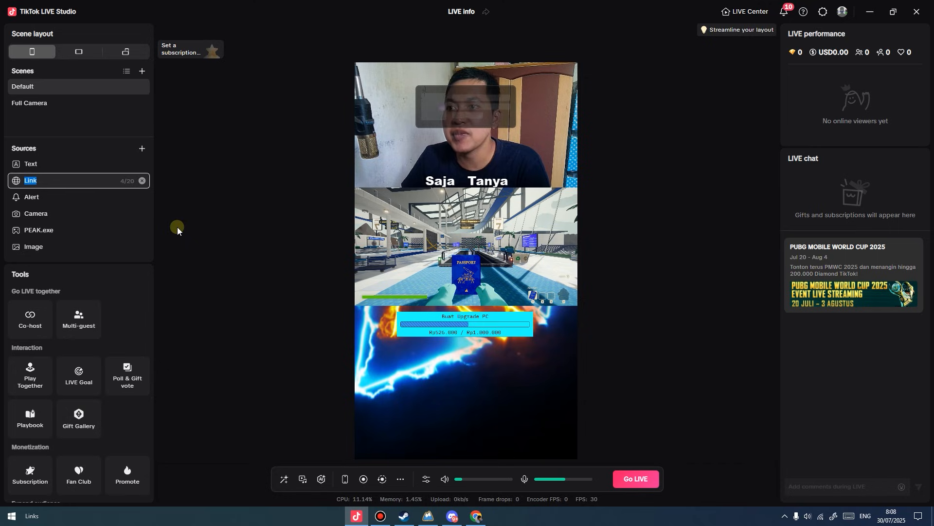
click(184, 228)
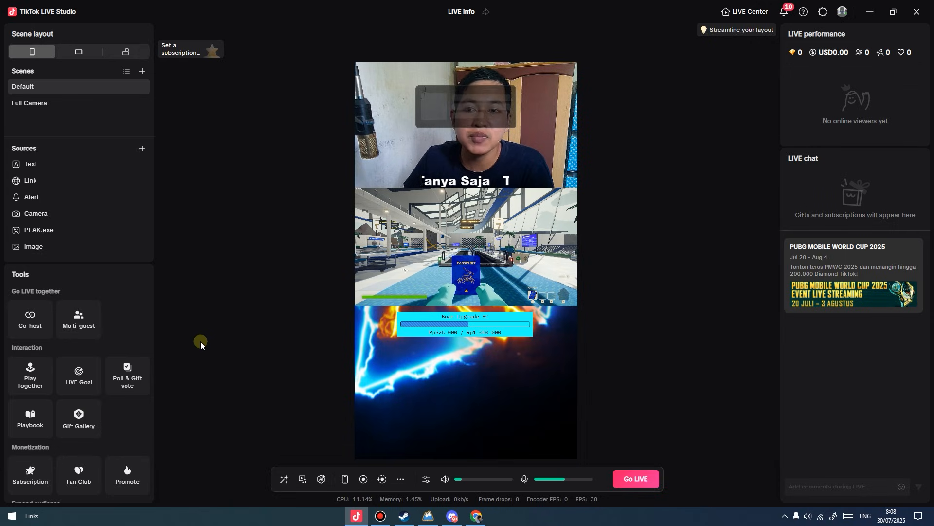
Check the available poll and gift vote types, and look through the interaction, monetization and audience tools.
scroll(138, 332, down, 1)
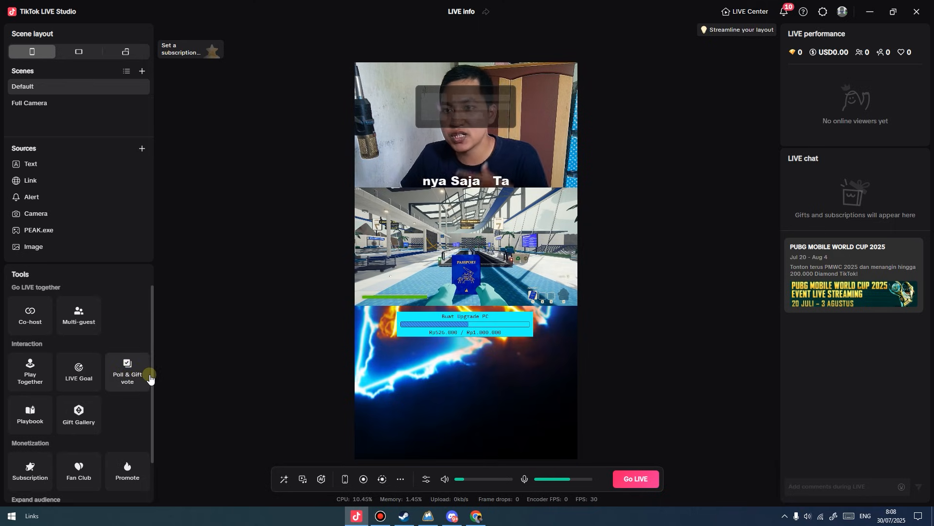
click(135, 374)
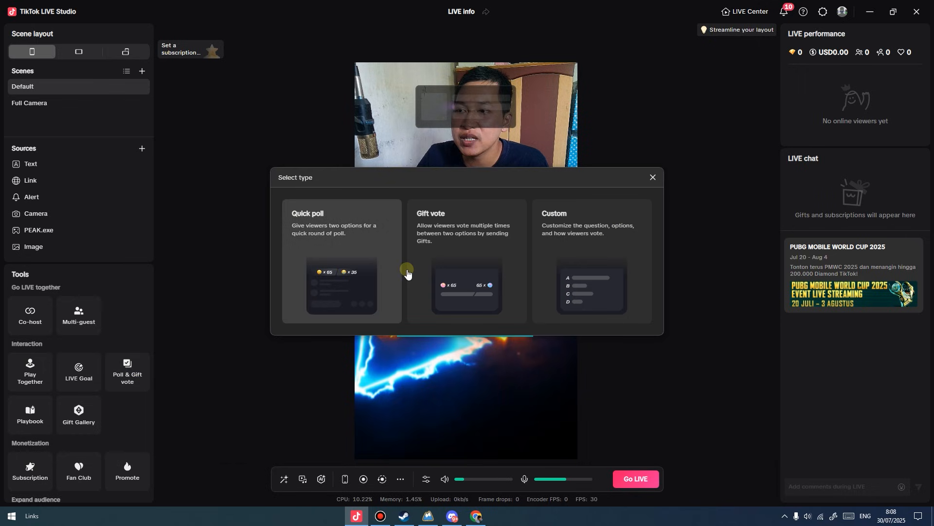
click(654, 177)
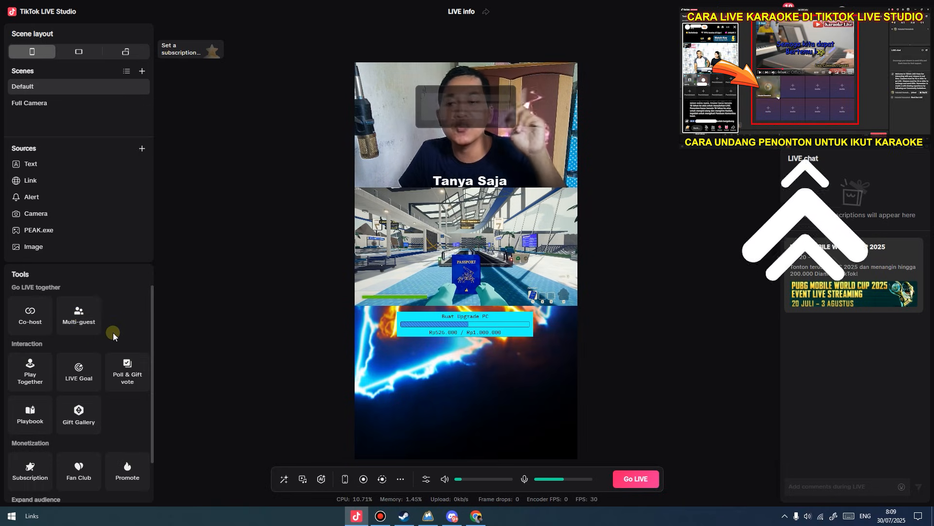
scroll(131, 413, down, 2)
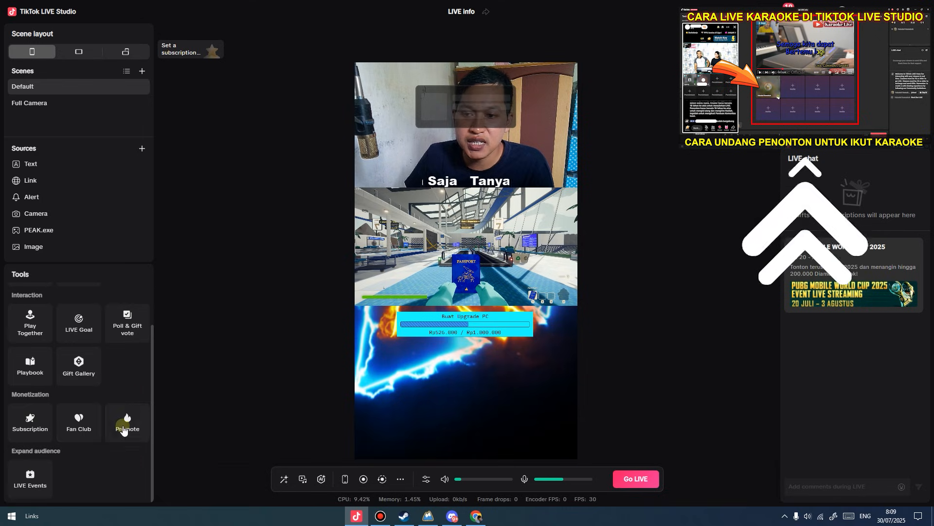
scroll(124, 403, up, 2)
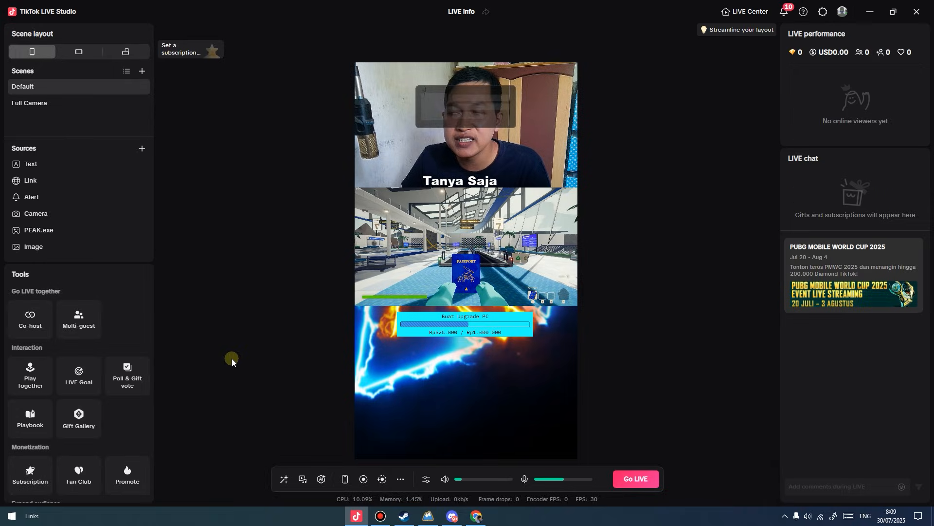
Bring up the LIVE settings for going live and open the About me section for editing.
click(637, 478)
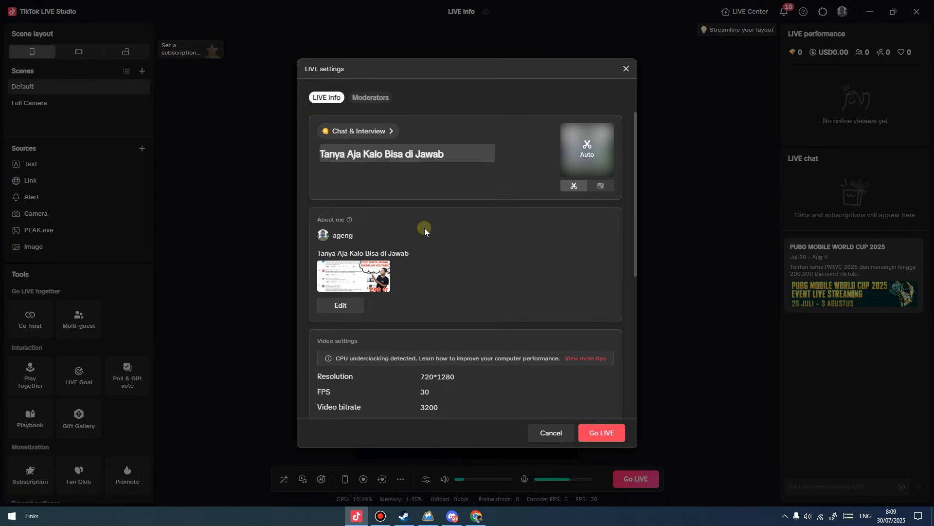
click(344, 305)
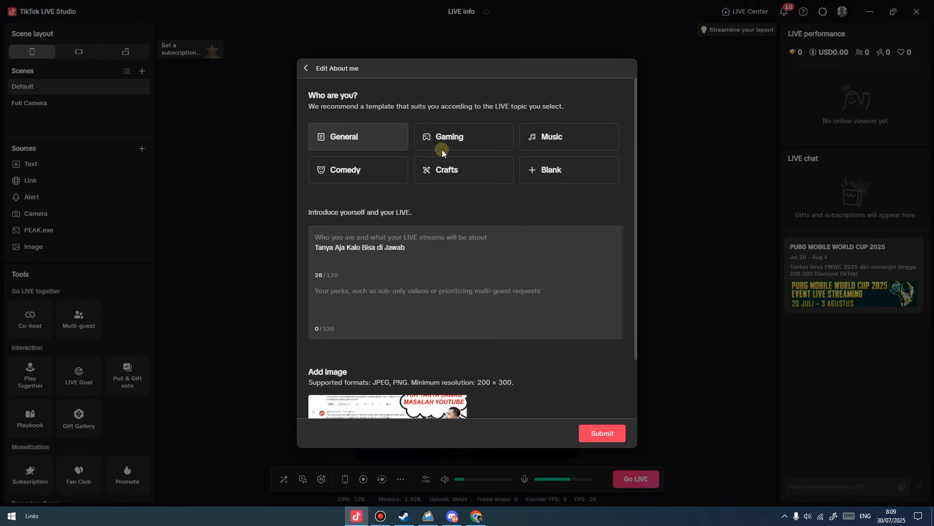
Replace the About me image with the Lobby Game picture and save it with the default crop.
scroll(429, 291, down, 2)
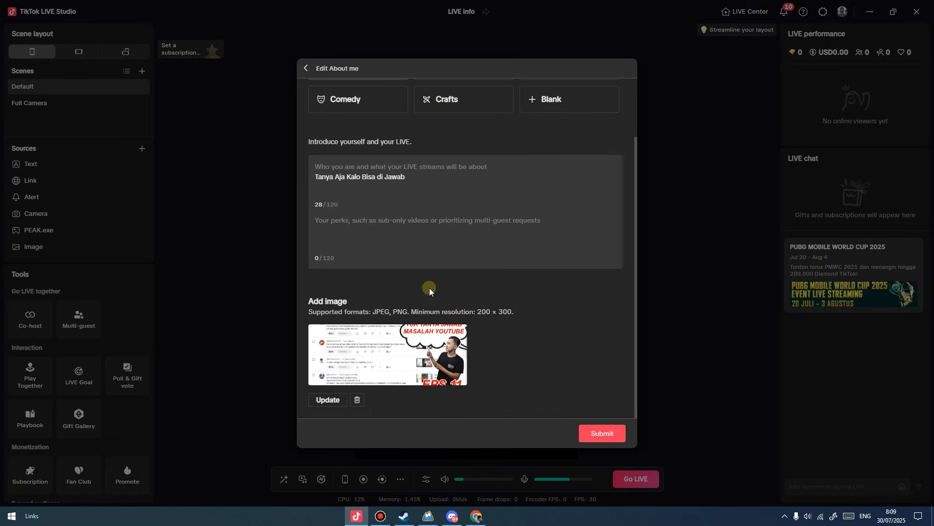
click(329, 400)
click(121, 91)
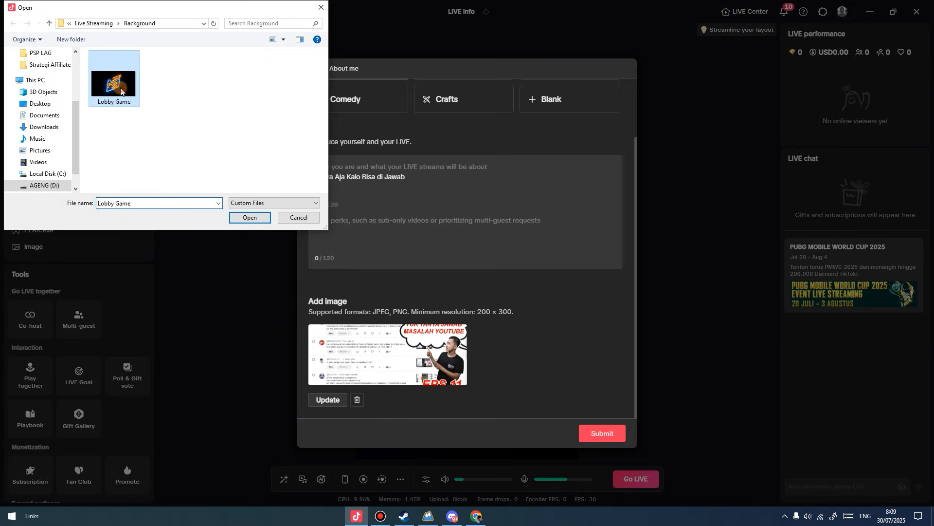
click(251, 218)
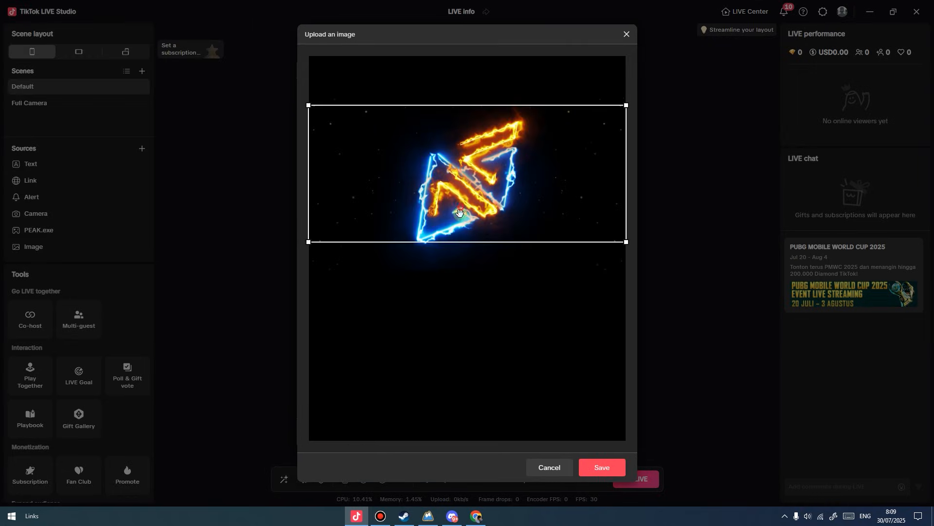
click(598, 468)
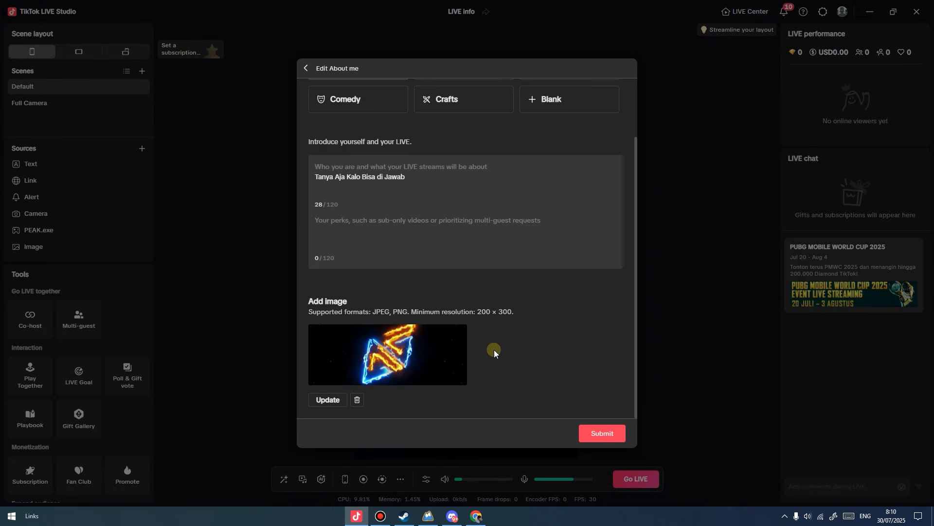
Switch the About me template to Gaming, accepting that the earlier changes are discarded.
scroll(494, 349, up, 2)
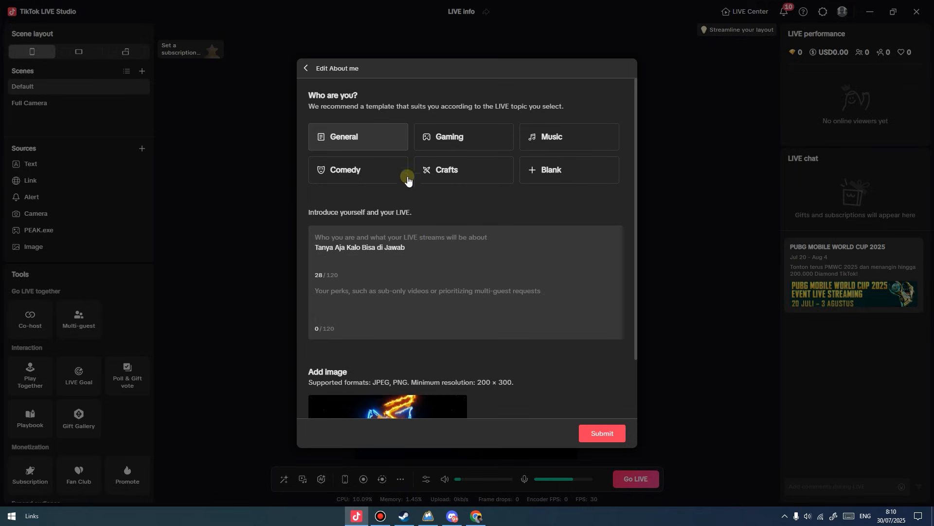
click(465, 142)
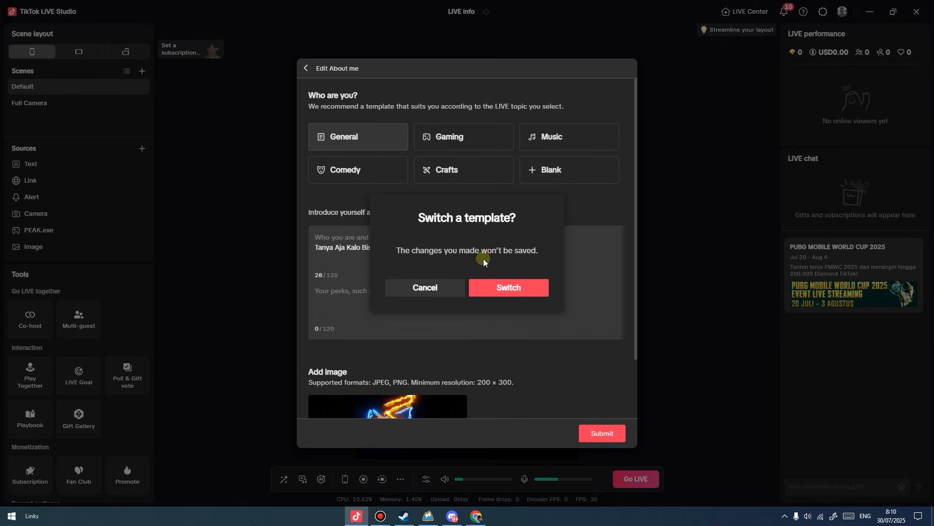
click(507, 287)
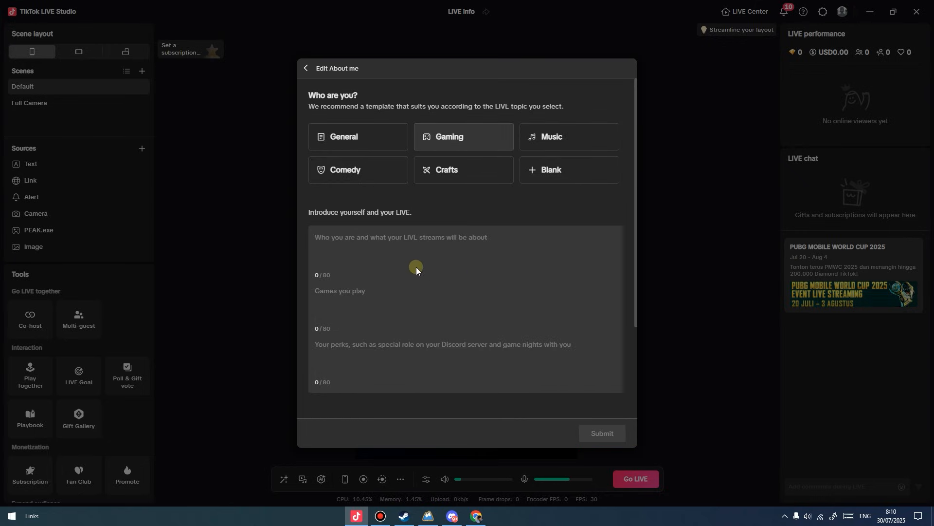
Enter "Main" as the answer on who you are and what the streams are about, and submit the About me section.
scroll(410, 251, down, 3)
scroll(424, 252, up, 2)
click(358, 217)
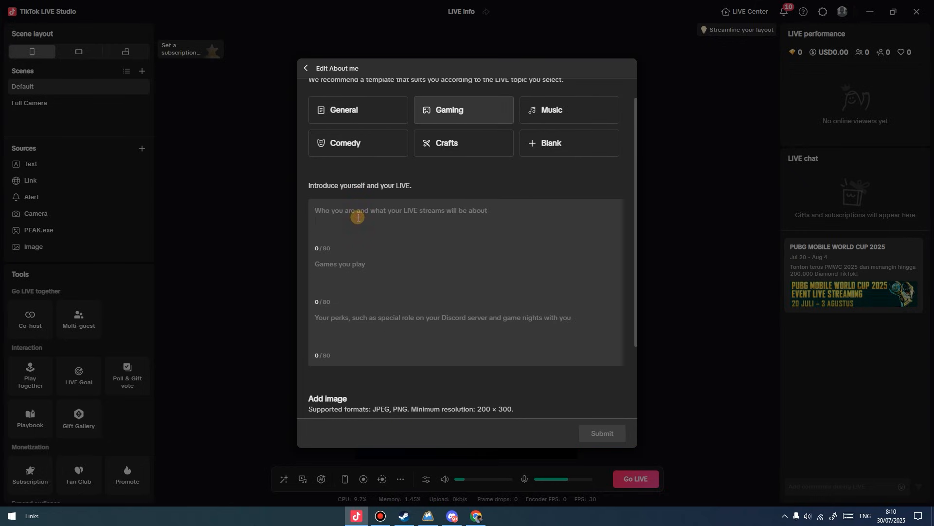
scroll(401, 286, up, 1)
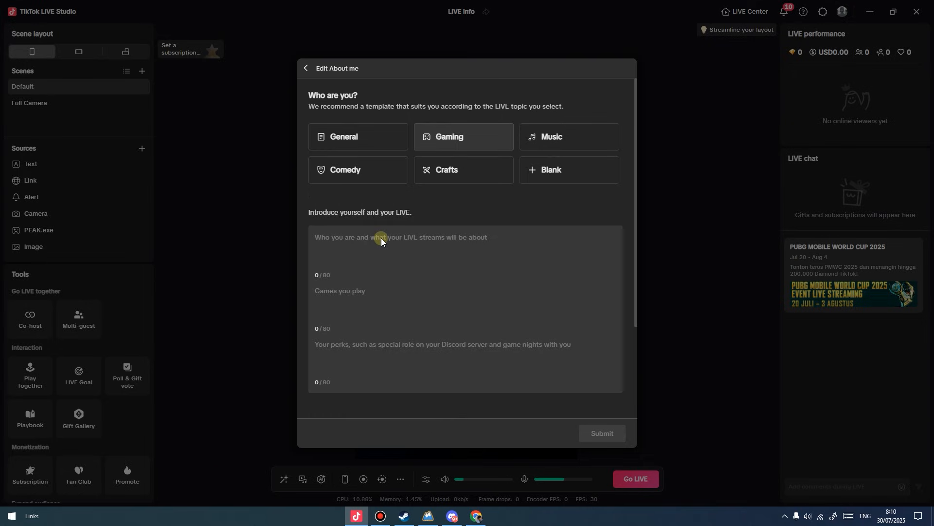
text(Main)
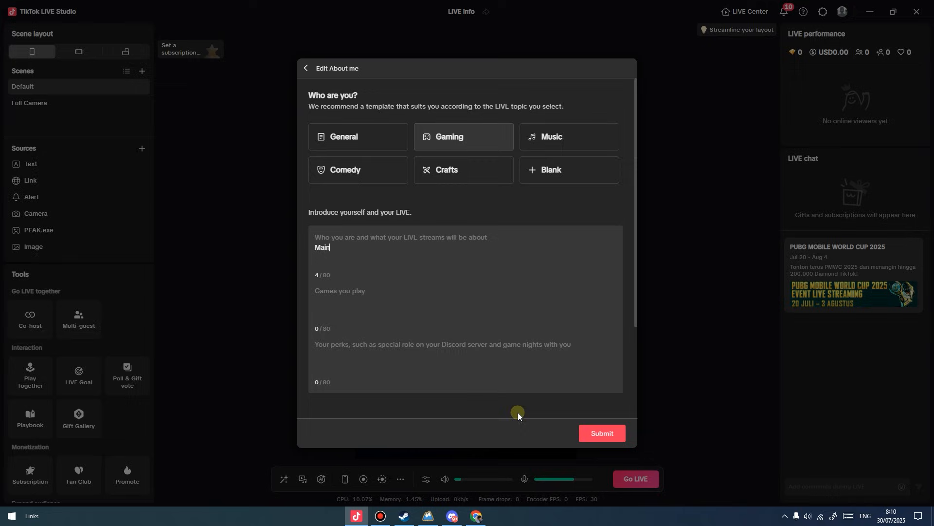
click(601, 439)
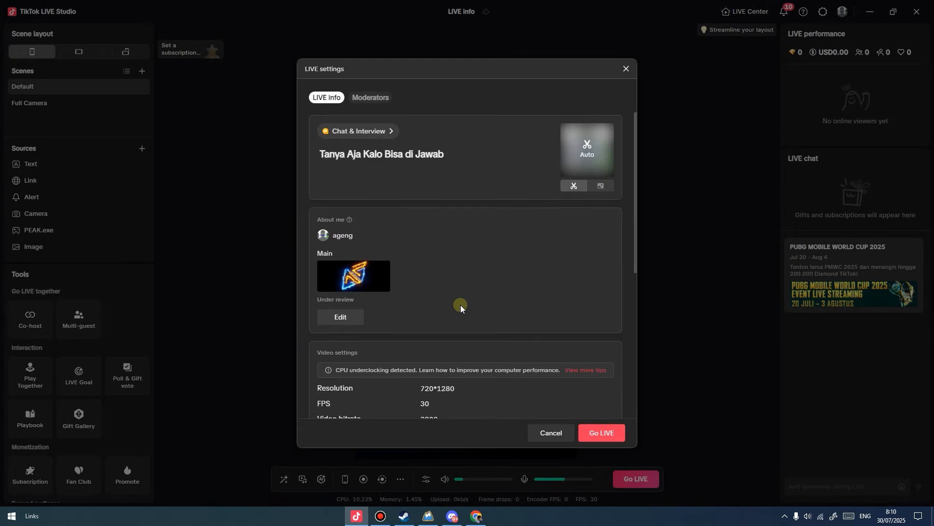
Change the LIVE topic to Gaming with Dodo Peak as the game, searching the game list for "peak".
click(376, 132)
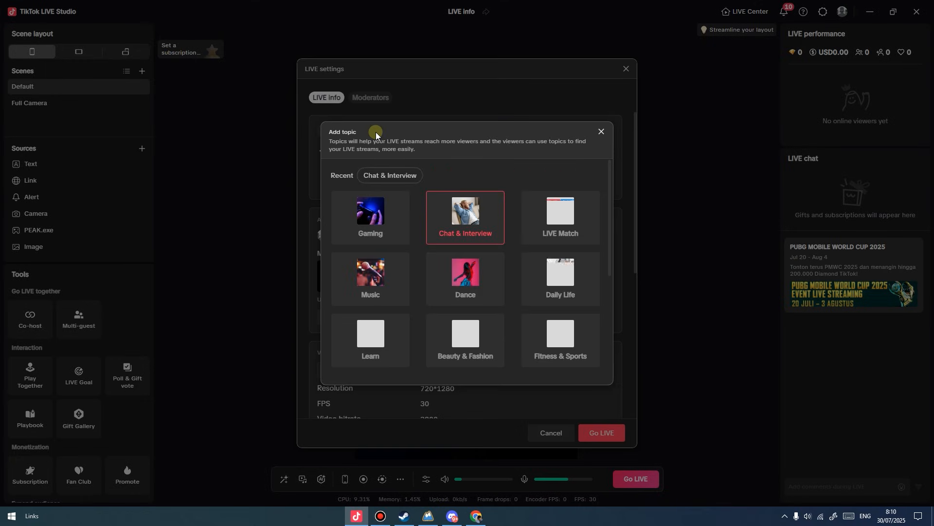
click(372, 225)
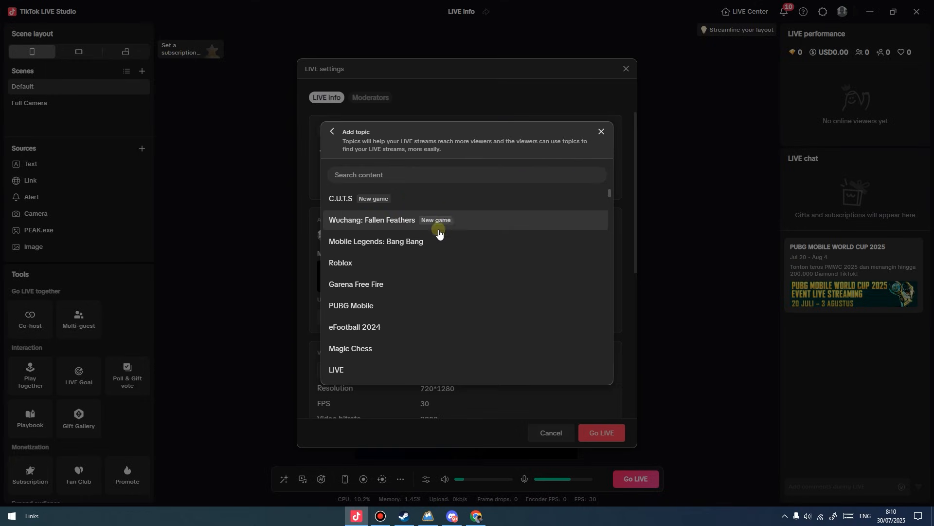
click(378, 170)
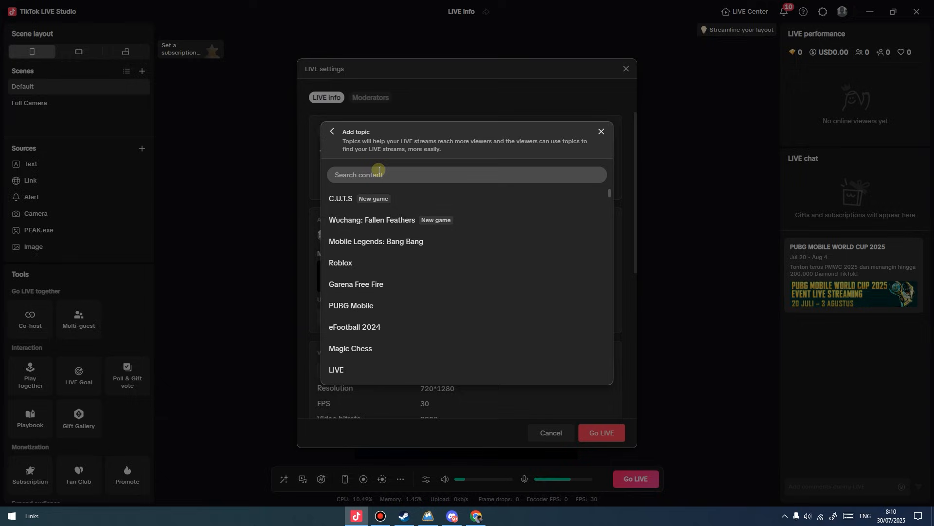
text(peak)
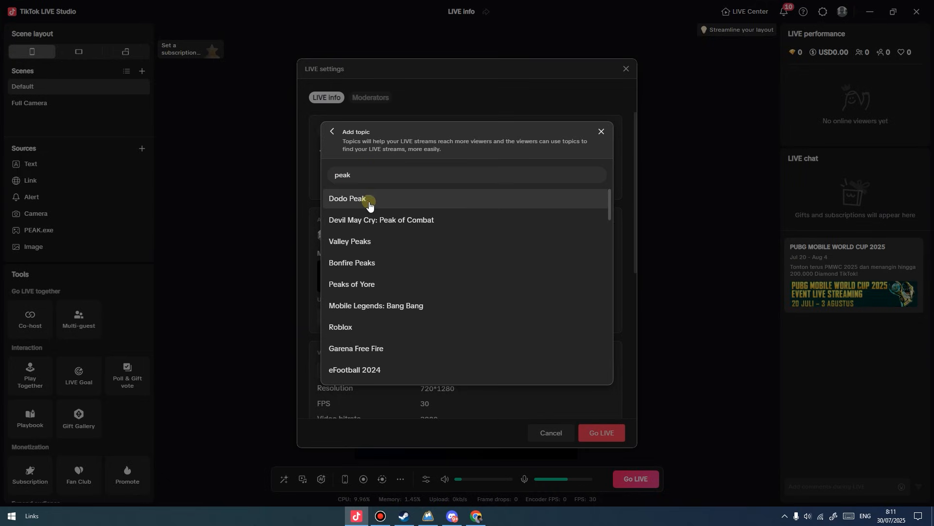
click(373, 200)
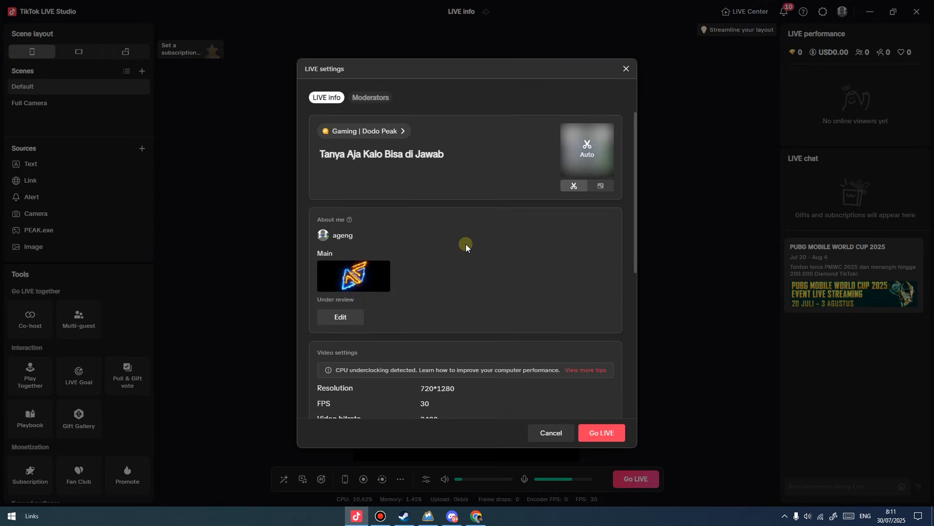
Review the remaining LIVE settings and go live, with the LIVE chat detached as a floating window.
scroll(501, 296, down, 4)
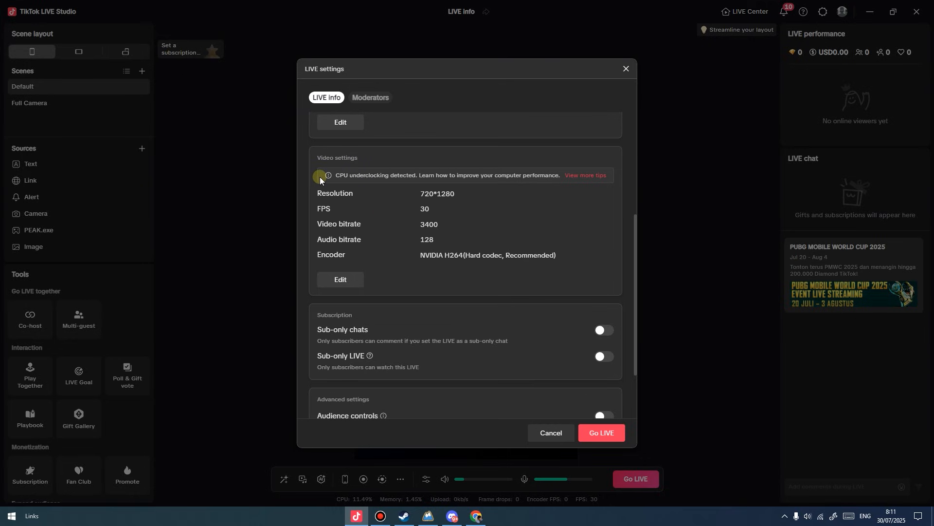
scroll(504, 249, down, 2)
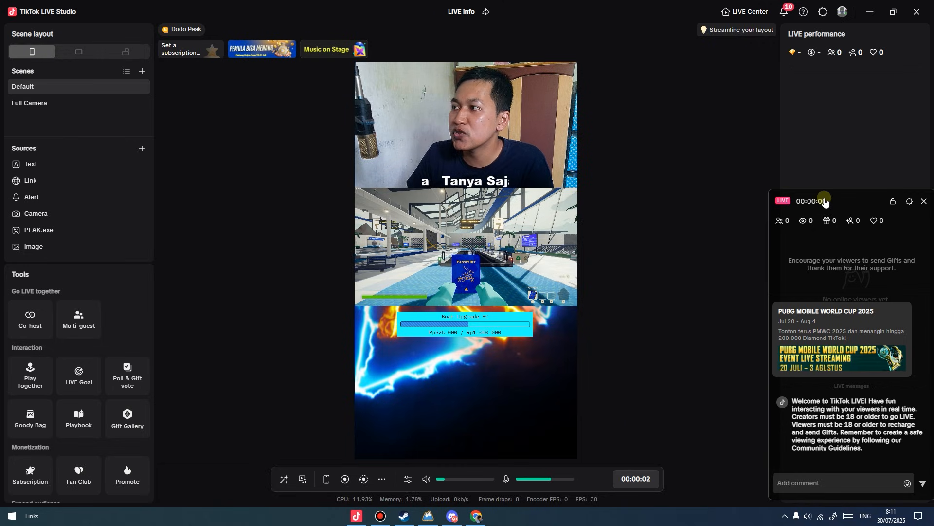
drag(823, 197, 846, 168)
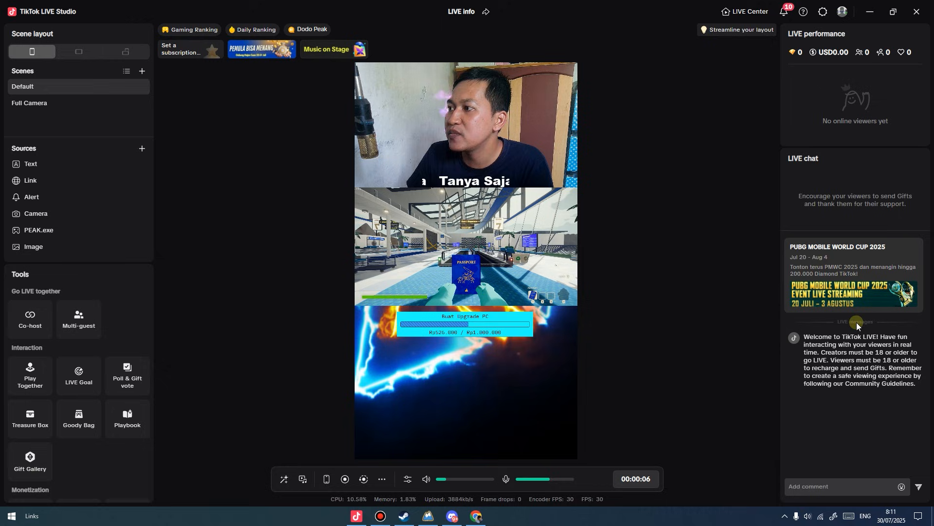
click(917, 157)
drag(784, 169, 842, 196)
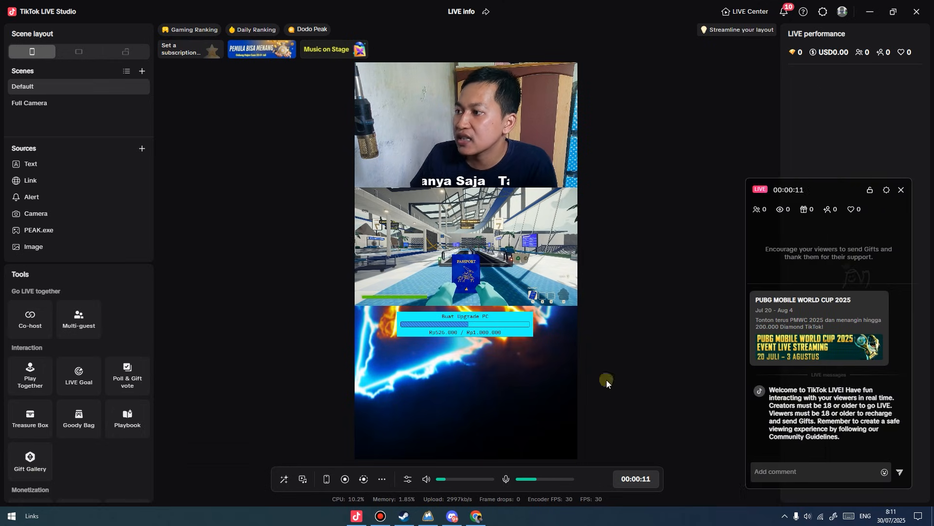
Switch to the PEAK game and move the character around with the floating LIVE chat on top.
click(428, 518)
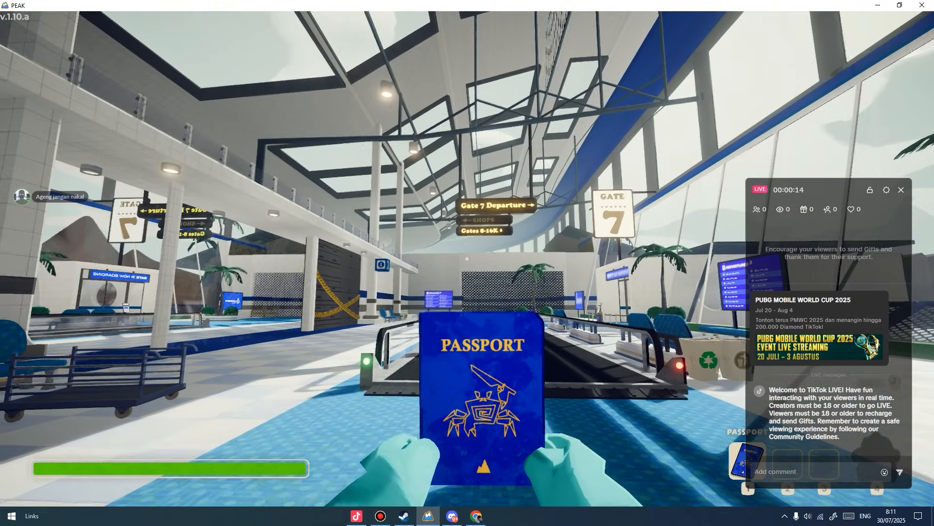
key(w)
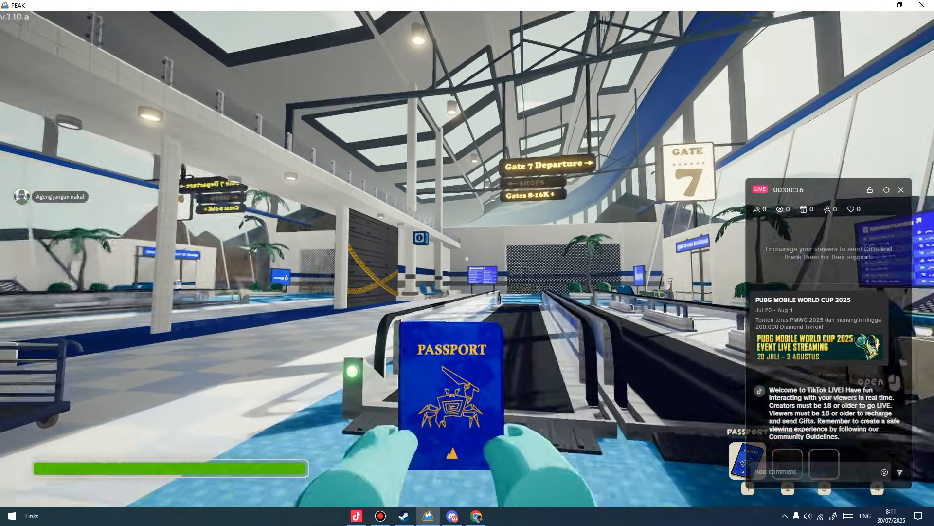
key(w)
key(a)
key(space)
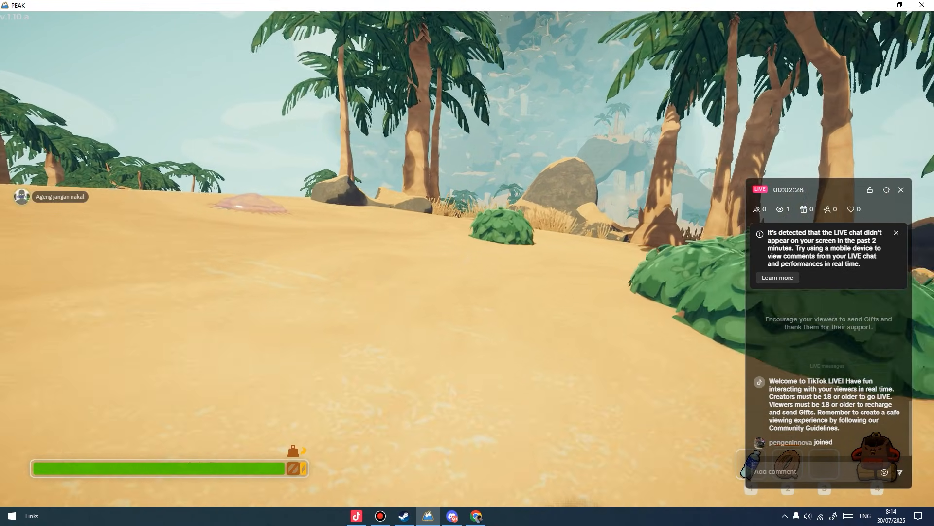
key(w)
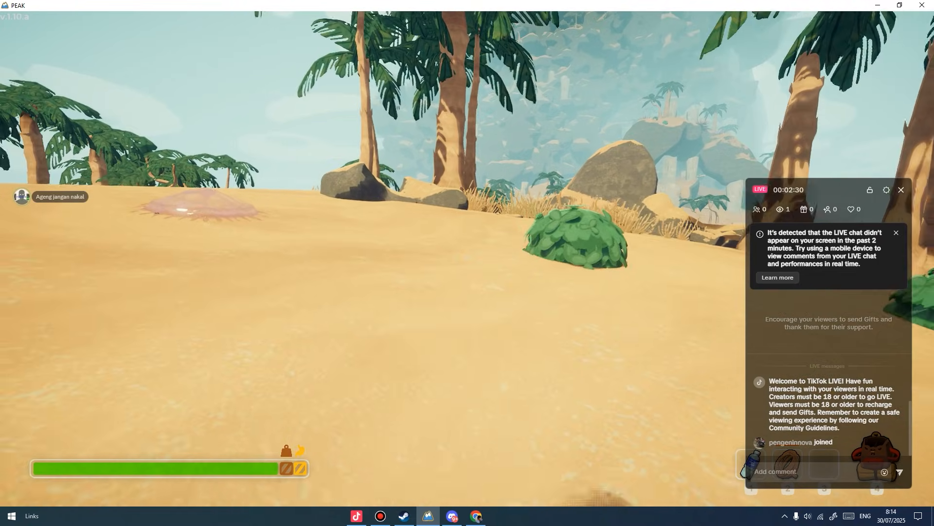
key(w)
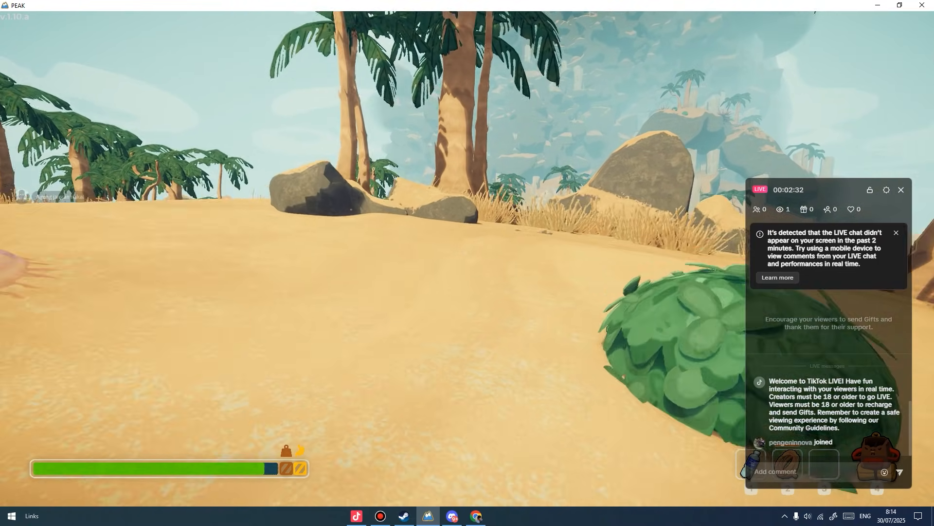
Switch back to TikTok LIVE Studio, end the LIVE and close its summary.
key(super)
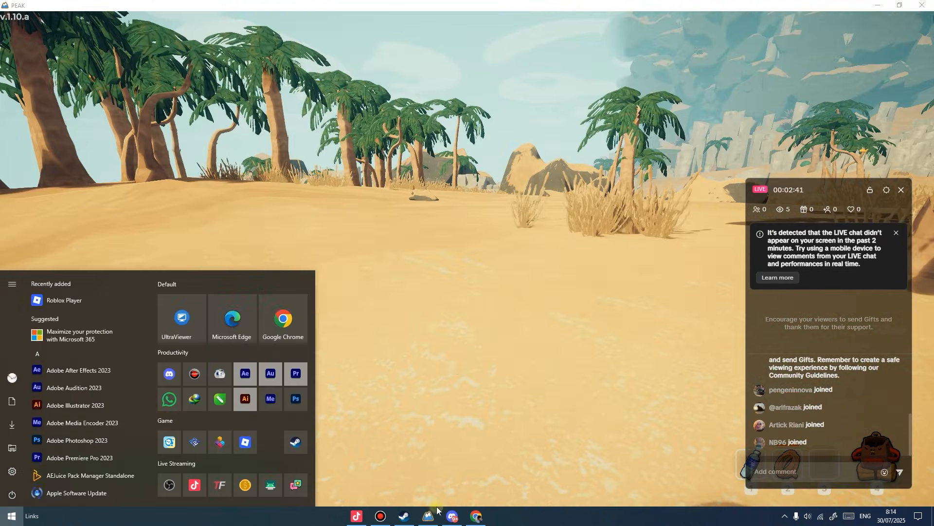
click(356, 516)
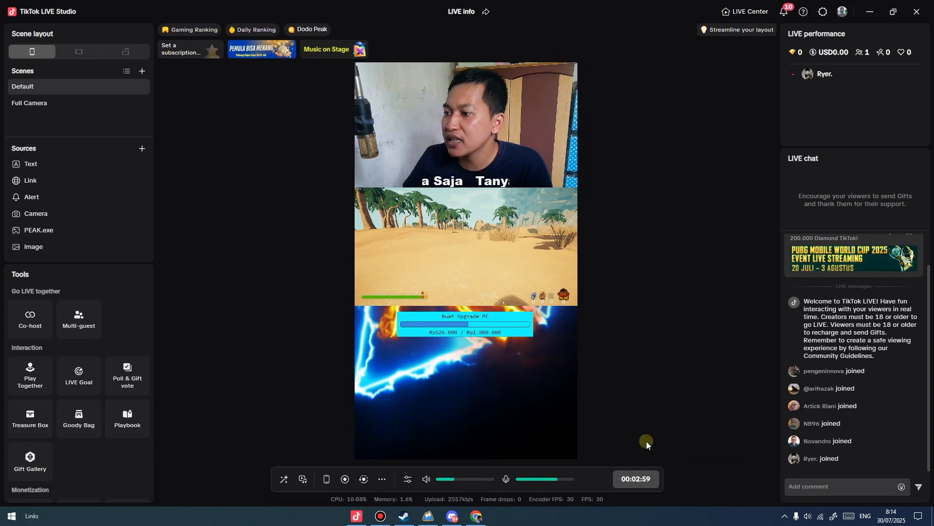
click(628, 481)
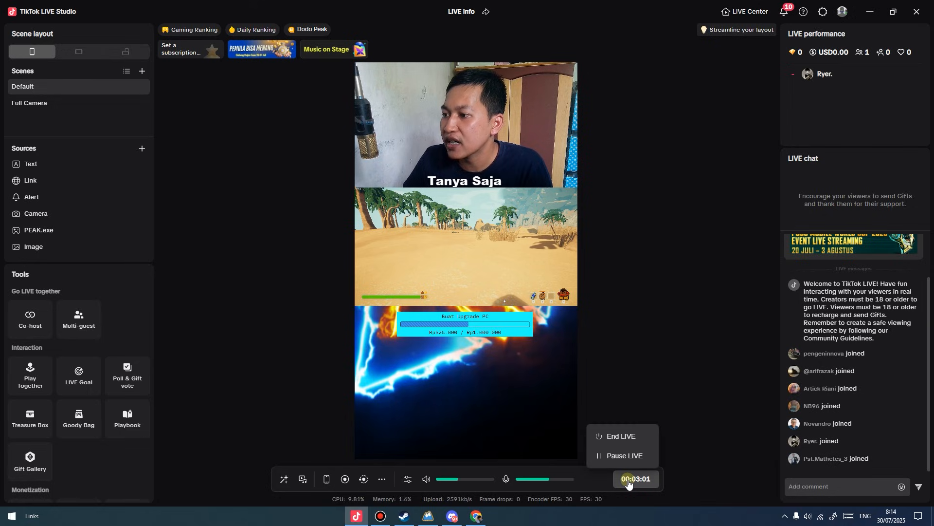
click(639, 441)
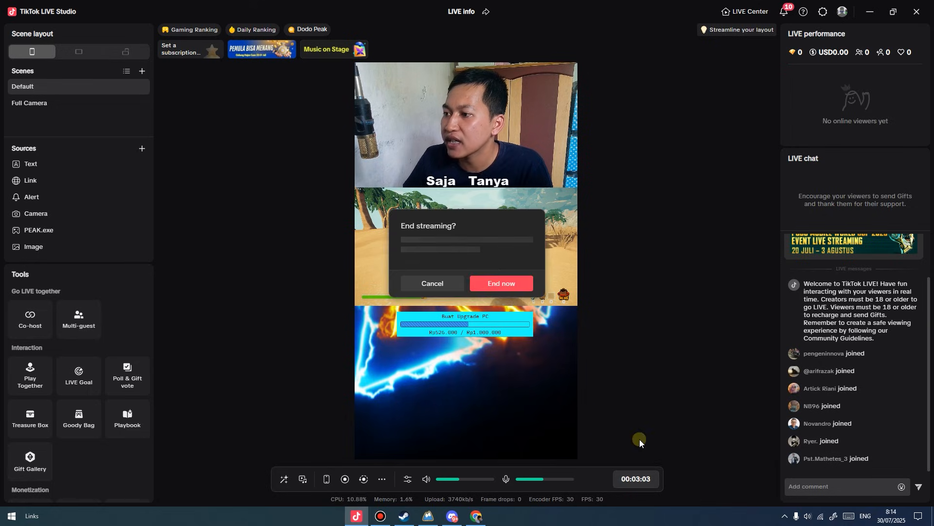
click(501, 284)
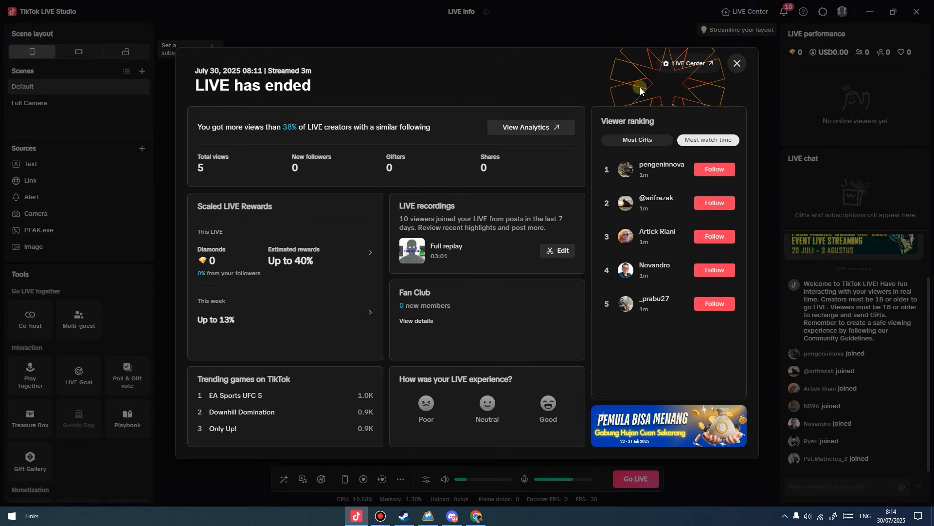
click(737, 64)
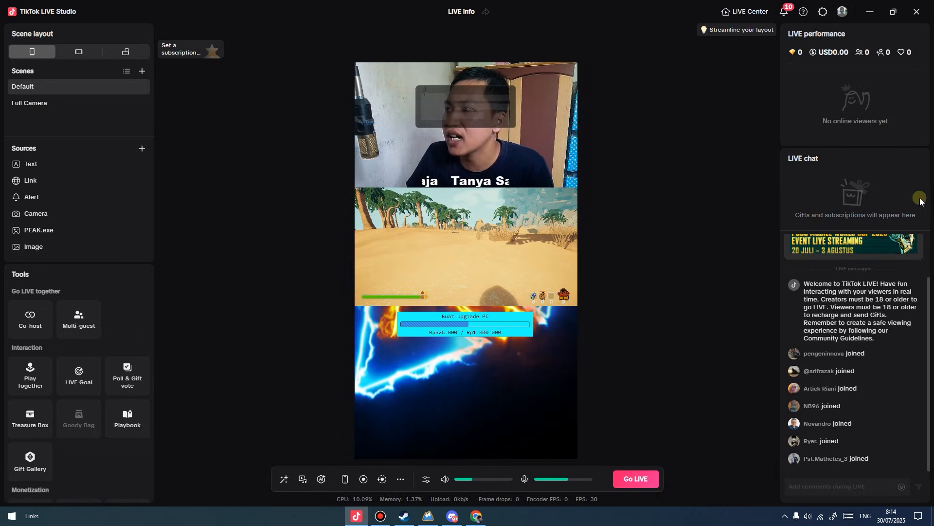
Detach the LIVE chat again and check it over the PEAK game before returning to TikTok LIVE Studio.
click(918, 157)
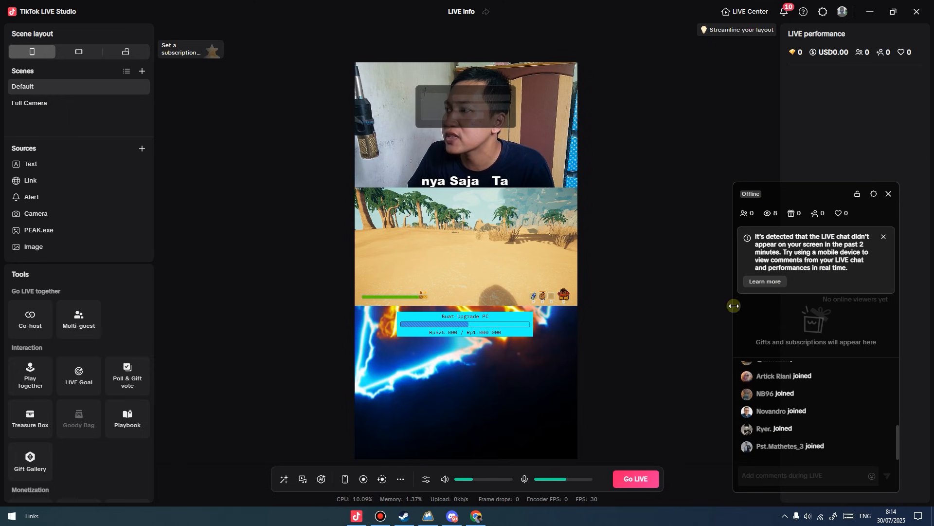
click(428, 516)
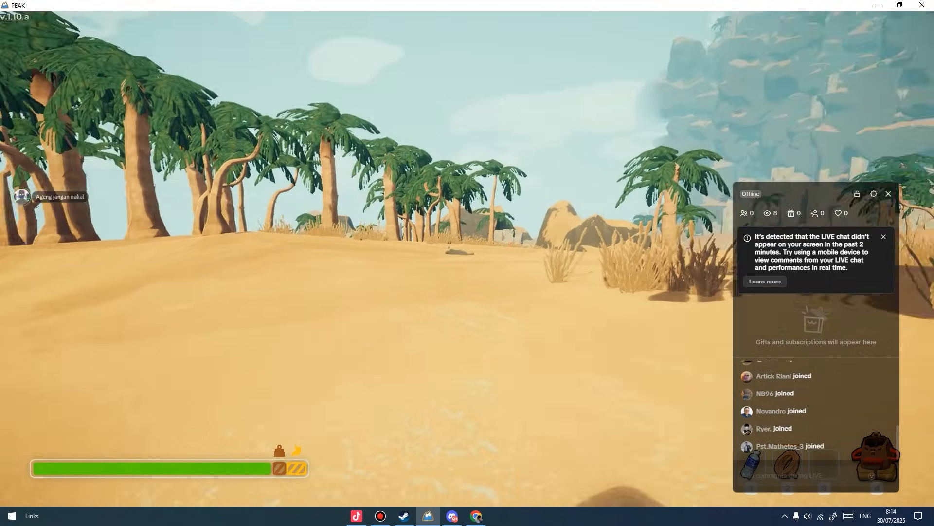
key(w)
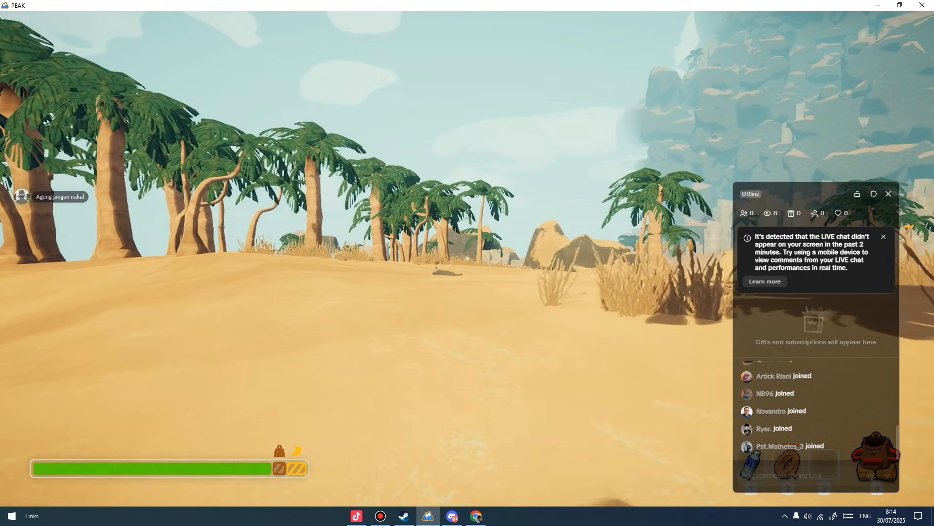
key(w)
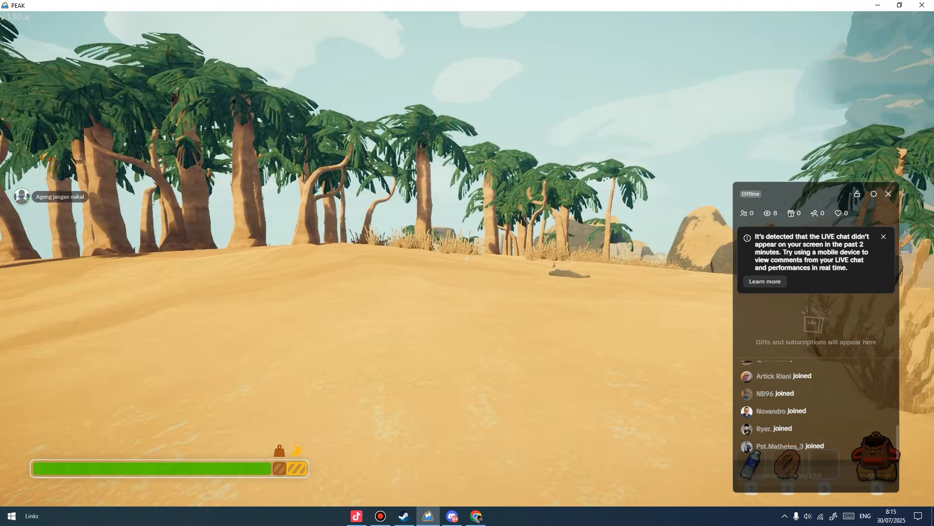
key(w)
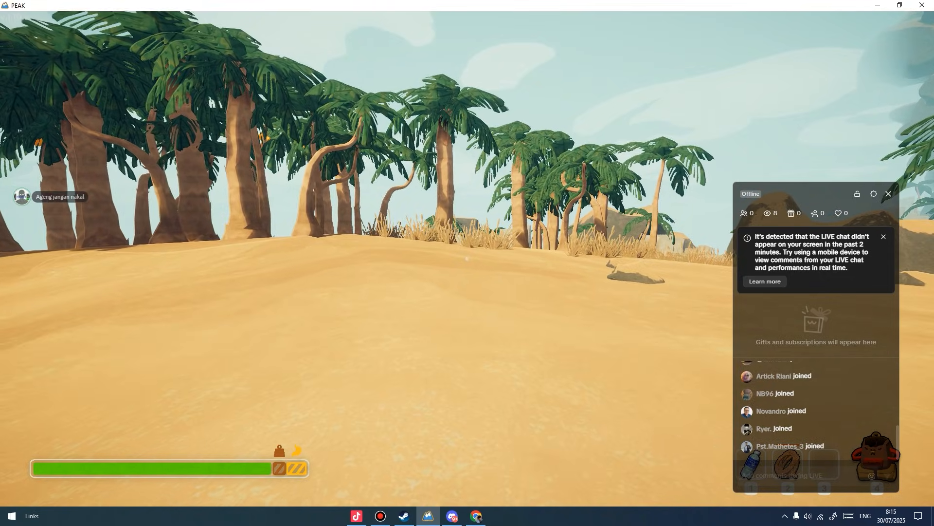
key(super)
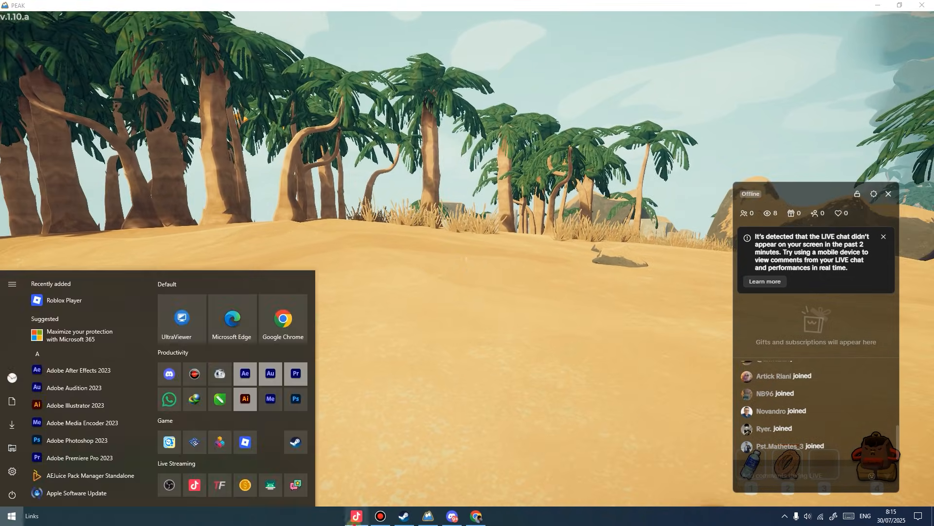
click(357, 515)
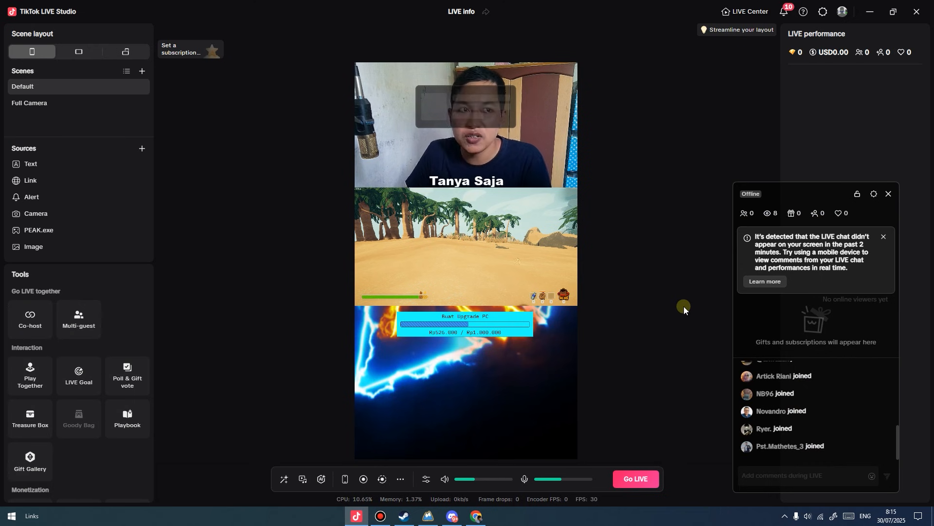